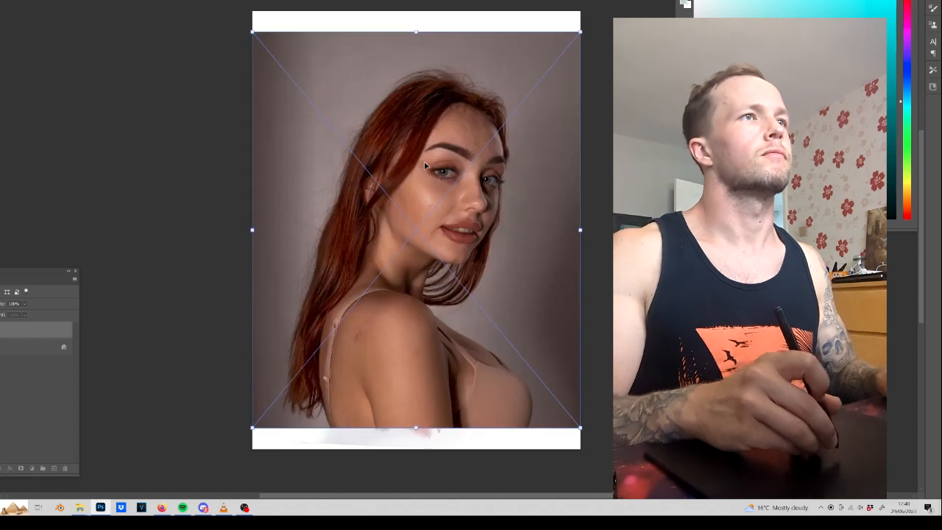
Place the reference photo and scale it down to about half size in the canvas's upper-left corner.
key("Return")
left_click(432, 99)
left_click(432, 149)
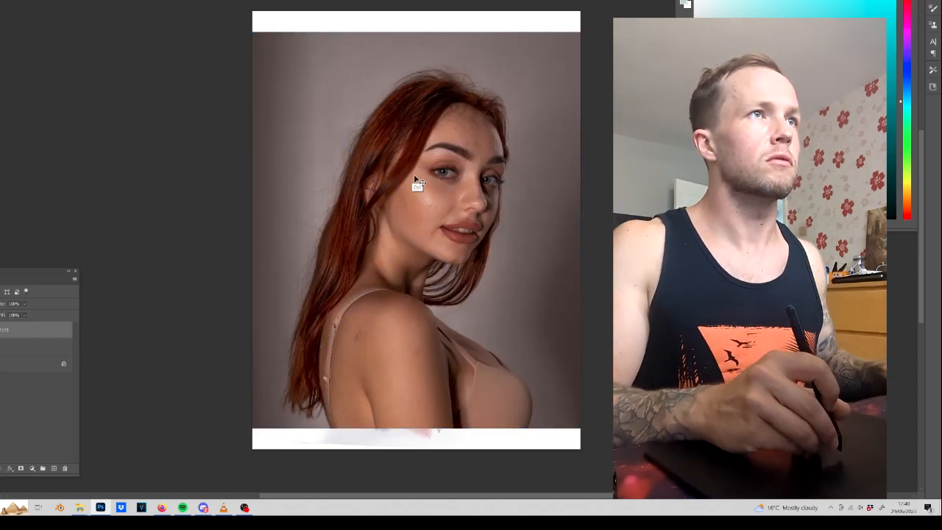
key("ctrl+t")
left_click_drag(419, 29, 416, 235)
mouse_move(412, 278)
left_mouse_down()
mouse_move(515, 151)
mouse_move(497, 96)
mouse_move(300, 103)
left_mouse_up()
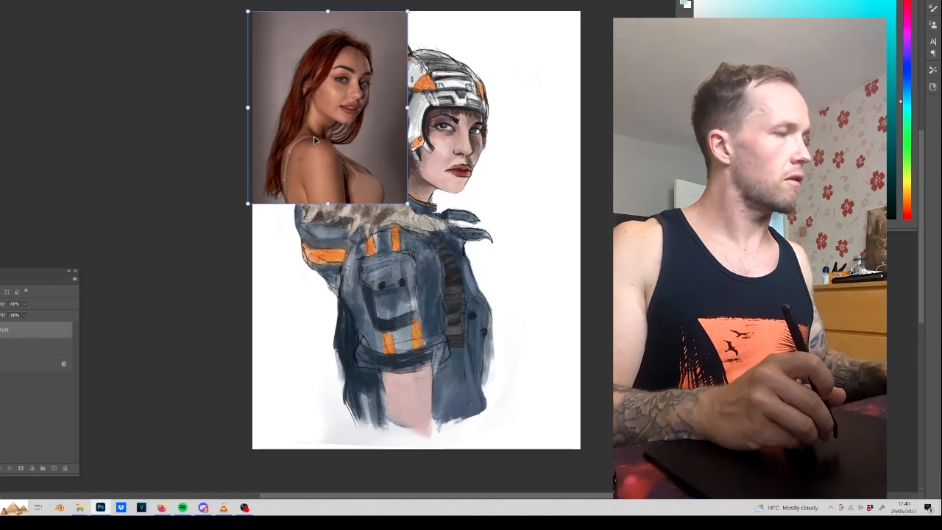
left_click_drag(315, 140, 320, 140)
key("Return")
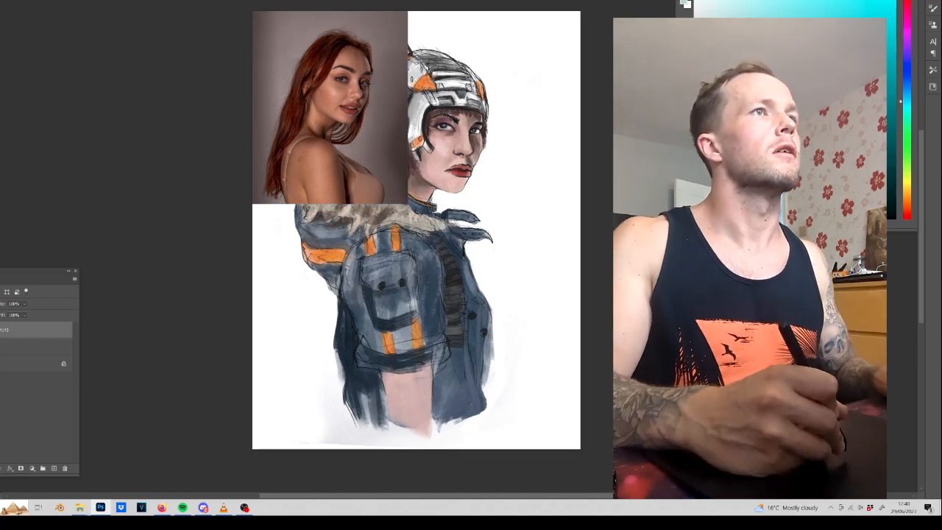
Erase the reference photo's grey backdrop around the red-haired model to uncover the painted helmet beside her.
mouse_move(405, 84)
left_mouse_down()
mouse_move(390, 18)
mouse_move(356, 3)
mouse_move(269, 12)
left_mouse_up()
left_click_drag(351, 4, 232, 53)
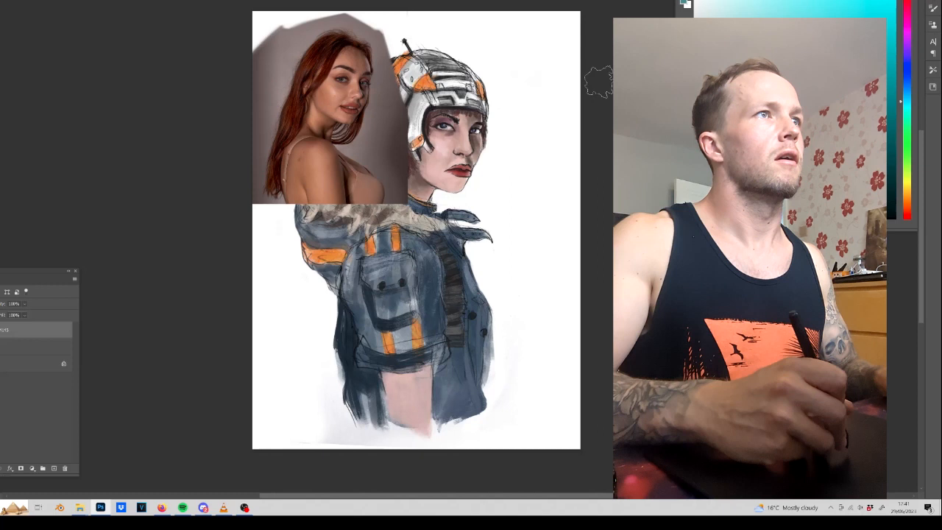
mouse_move(274, 9)
left_mouse_down()
mouse_move(235, 110)
mouse_move(243, 197)
mouse_move(274, 193)
left_mouse_up()
mouse_move(425, 210)
left_mouse_down()
mouse_move(401, 176)
mouse_move(379, 110)
mouse_move(390, 100)
mouse_move(383, 27)
left_mouse_up()
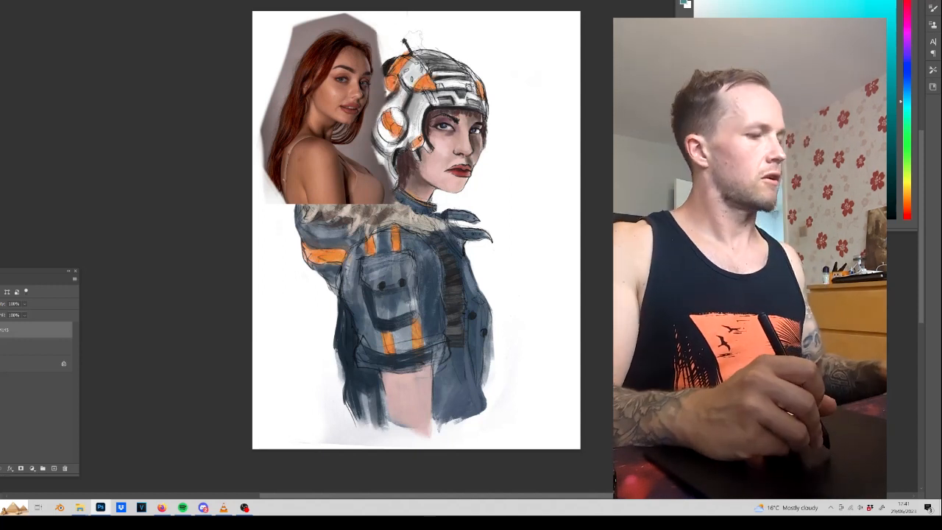
Shift the reference photo slightly past the canvas's left edge, away from the helmeted figure.
left_click_drag(334, 94, 298, 92)
key("ctrl+plus")
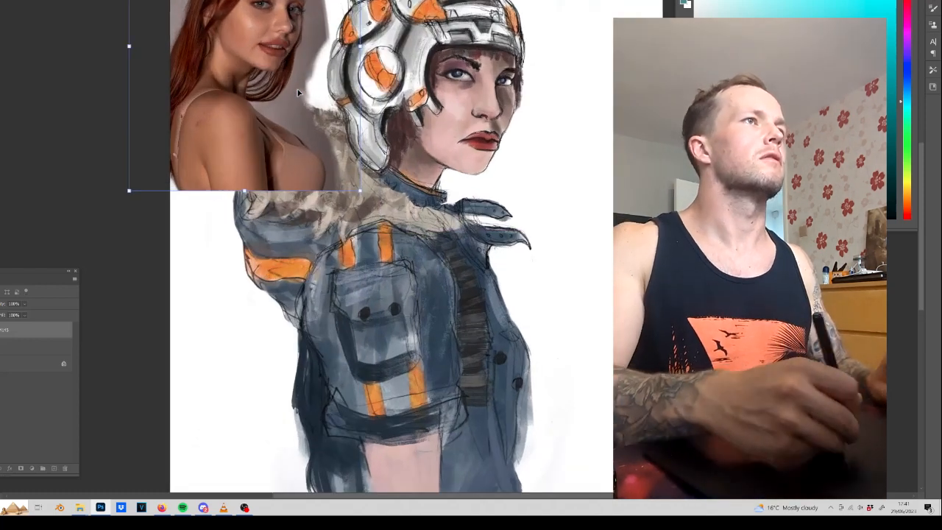
key("Return")
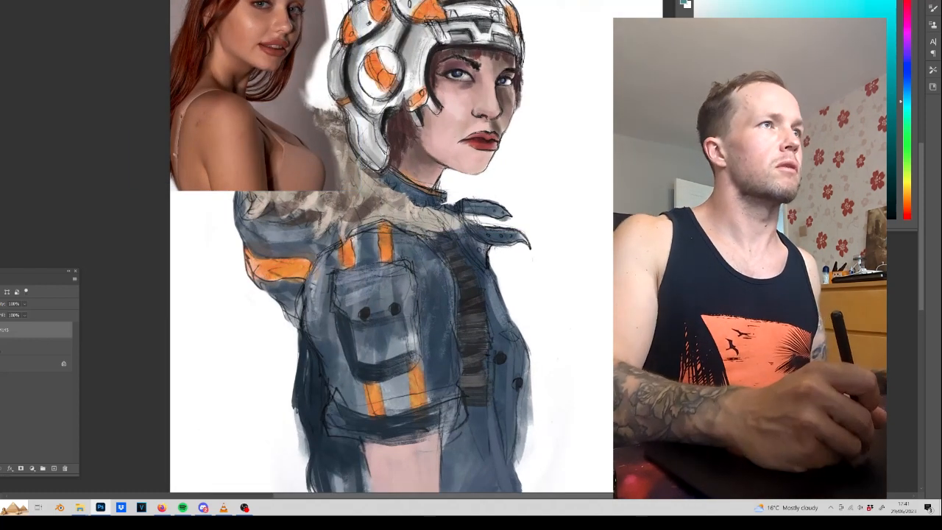
Sample a warm colour from the reference photo on the painting layer and choose a brush preset.
left_click(35, 346)
left_click(253, 40, "alt")
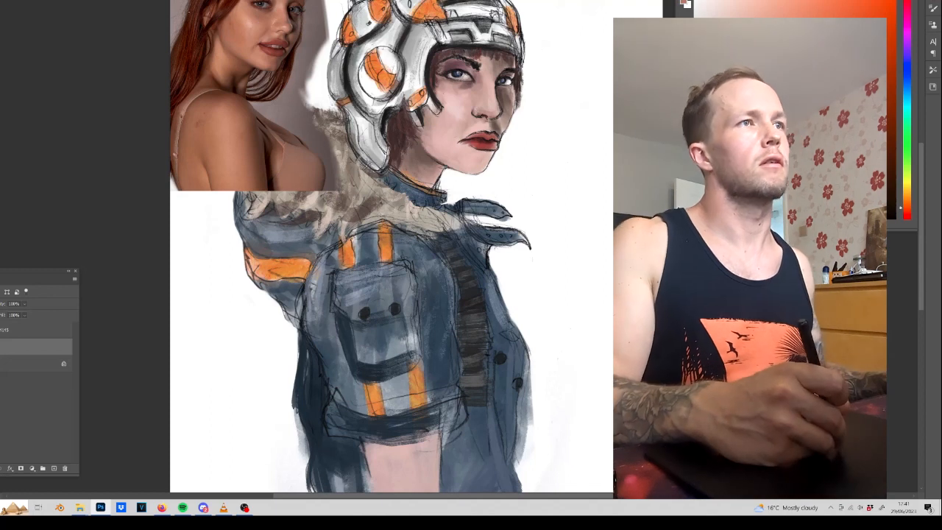
right_click(342, 117)
double_click(479, 329)
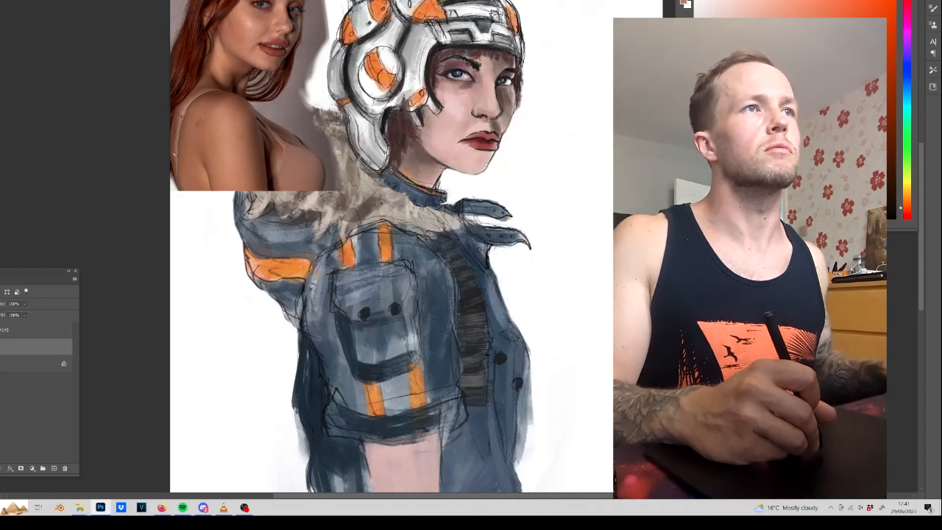
right_click(454, 126)
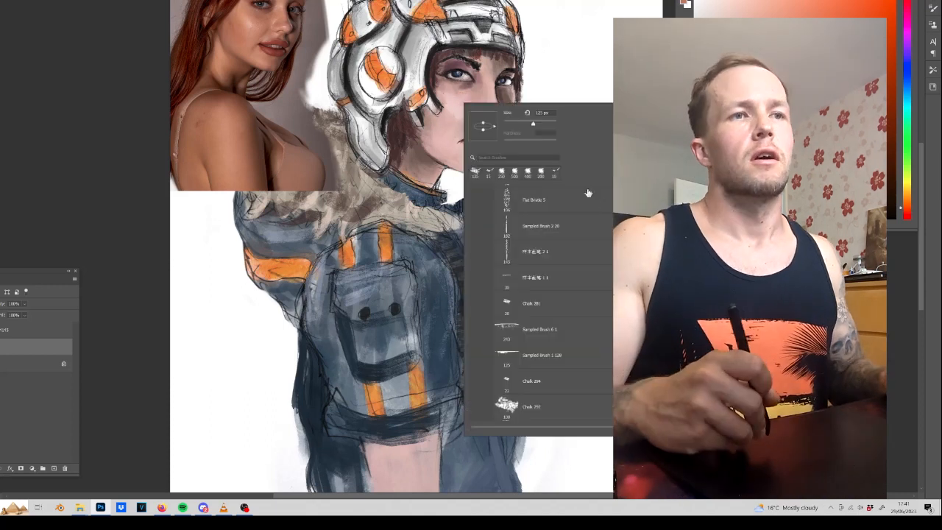
scroll(588, 192, "up", 3)
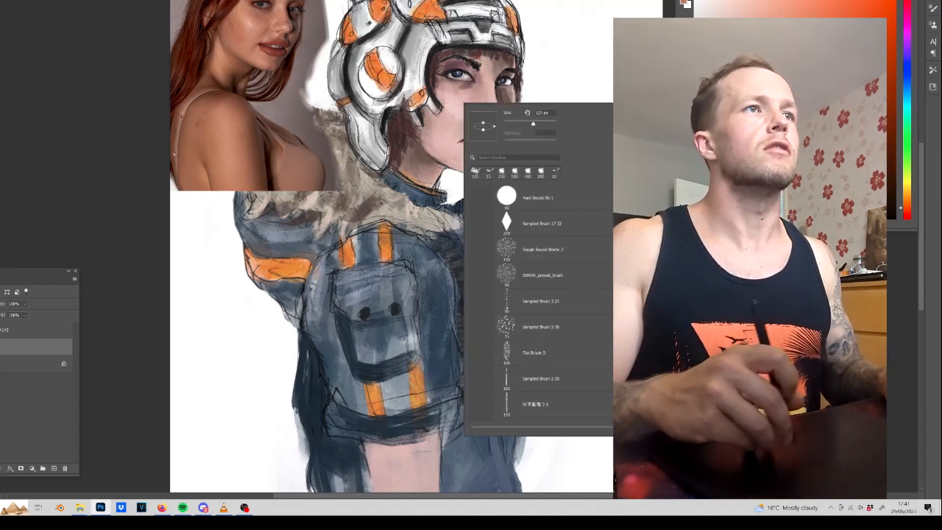
key("Return")
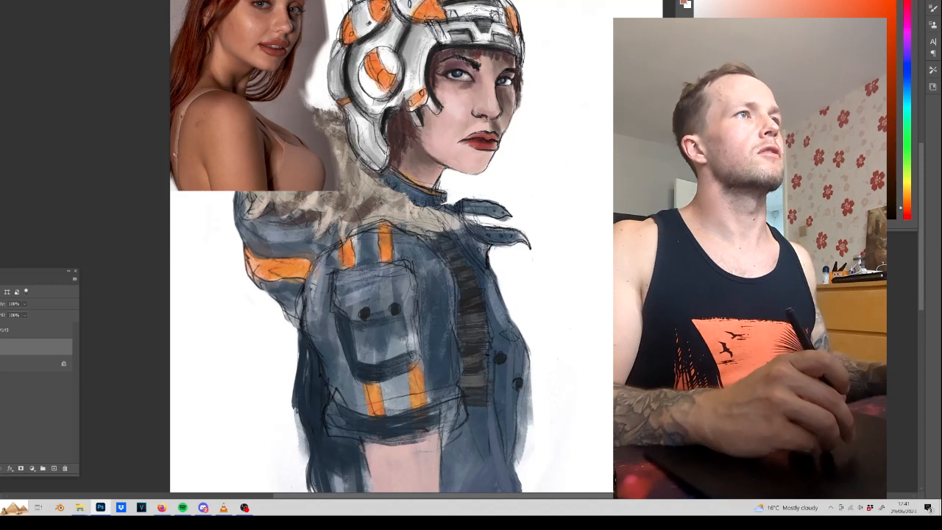
left_click_drag(496, 13, 545, 35)
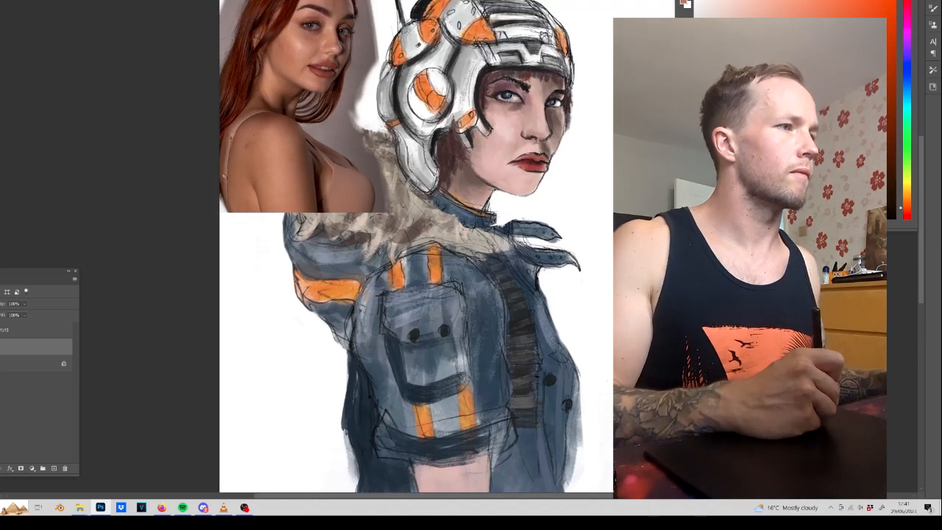
Add a layer above the painting and set up the brush's dynamics for a skin tone sampled from the photo's jaw.
left_click(55, 469)
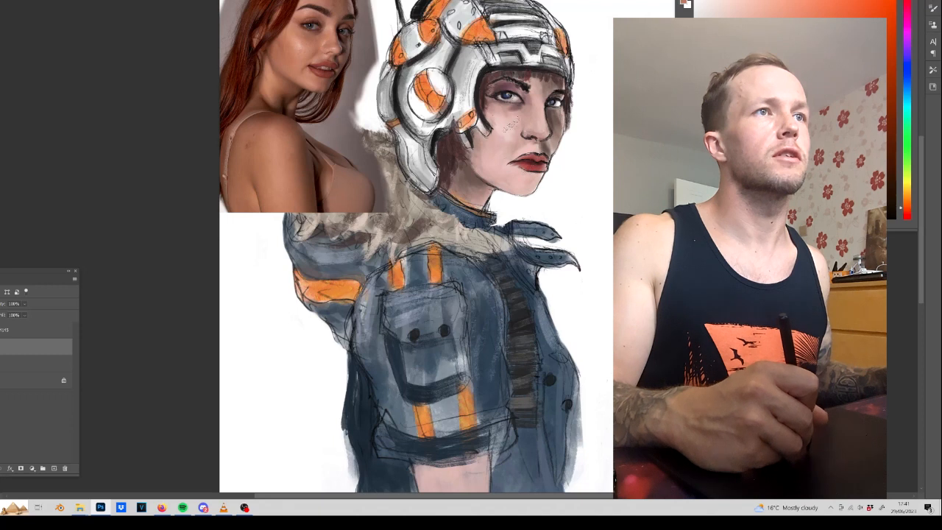
left_click(309, 85, "alt")
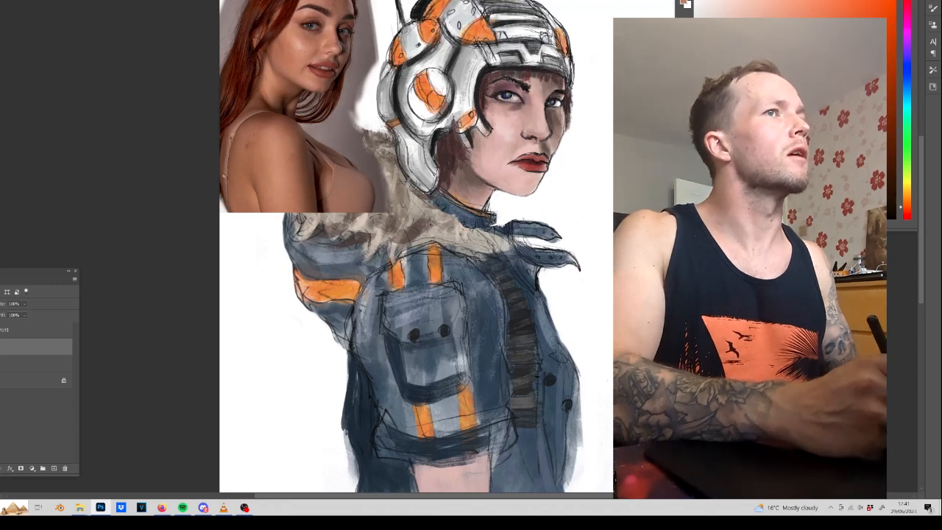
left_click(933, 8)
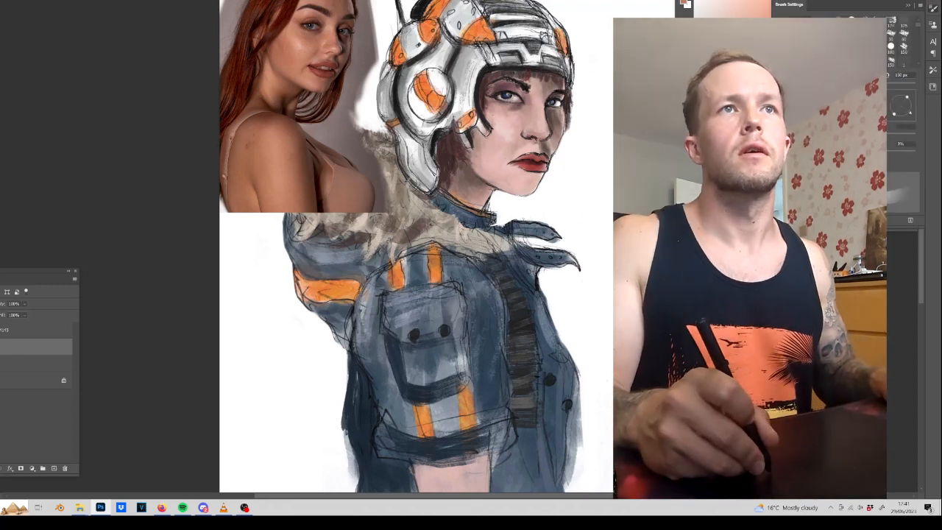
left_click(796, 74)
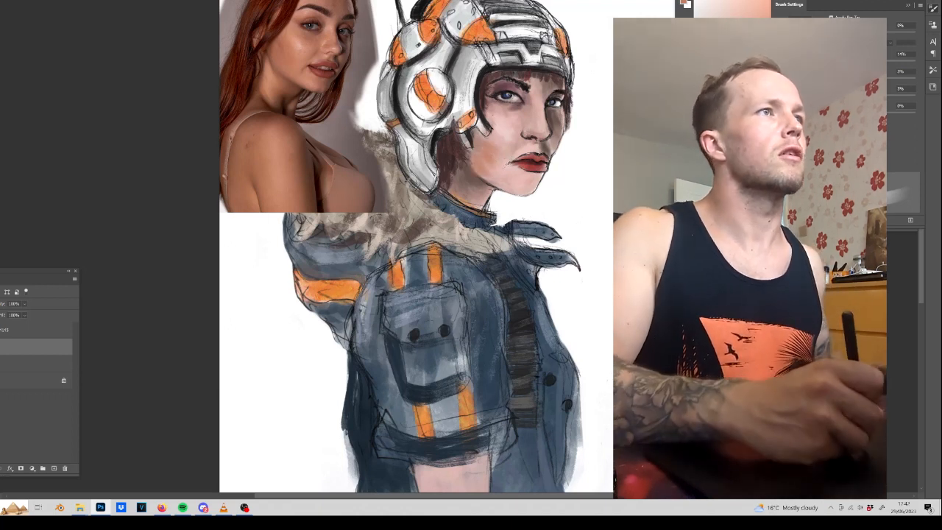
Paint warm skin tones sampled from the photo's cheek onto the helmeted woman's near cheek.
left_click(280, 61, "alt")
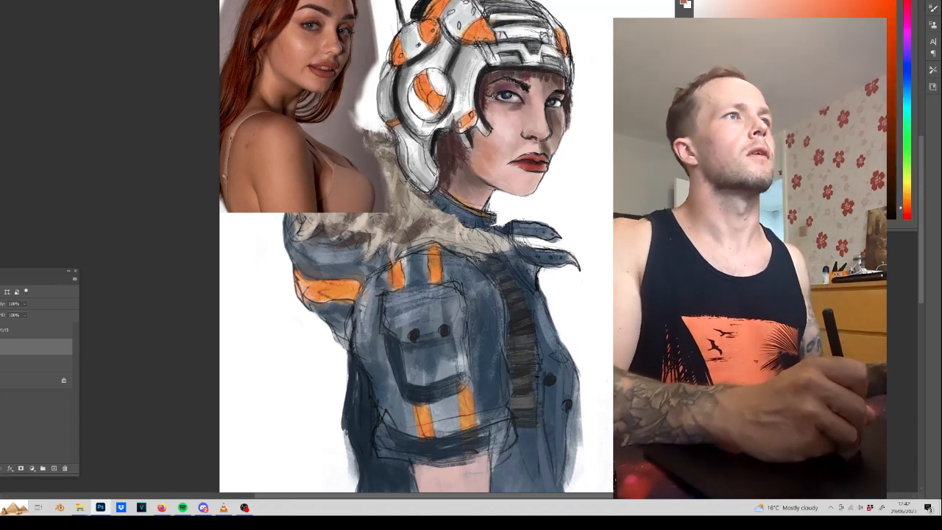
left_click(282, 63, "alt")
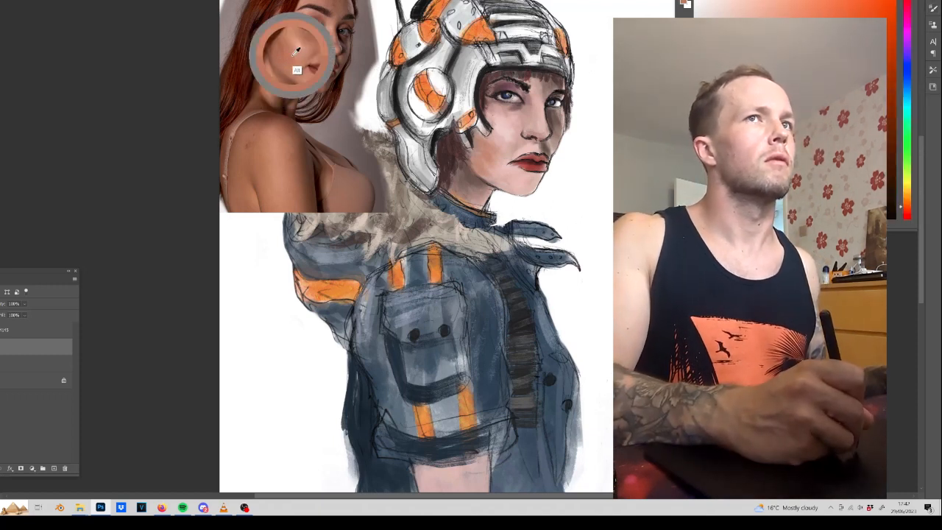
left_click(303, 52, "alt")
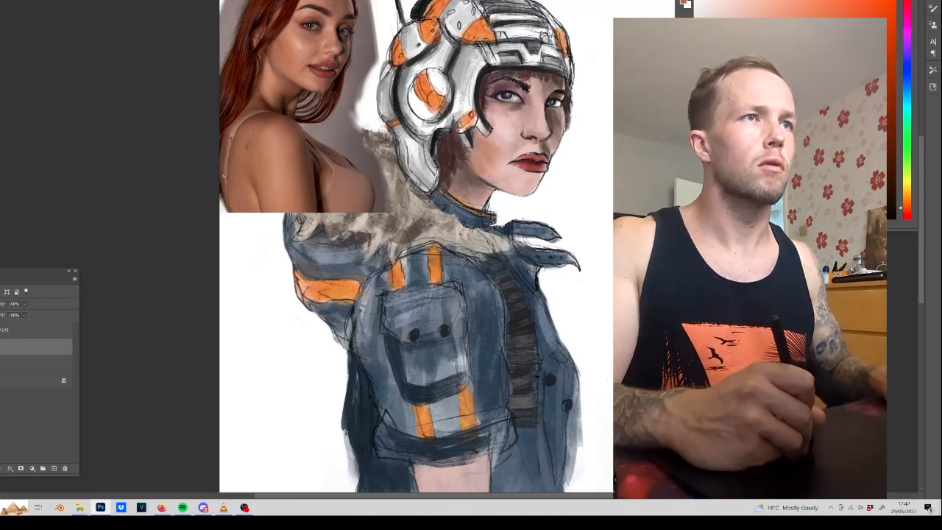
Shade the helmeted woman's neck and the far side of her face with darker skin tones sampled from the photo.
left_click(275, 71, "alt")
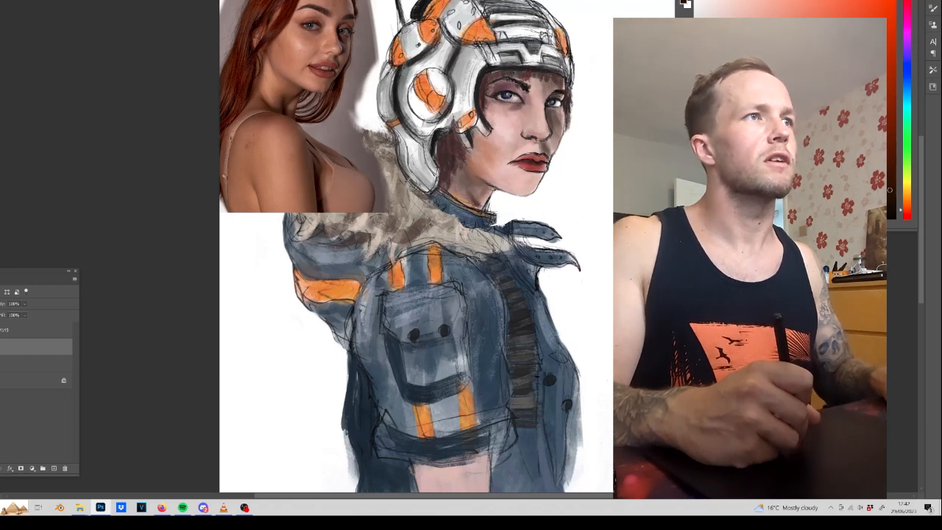
left_click(345, 65, "alt")
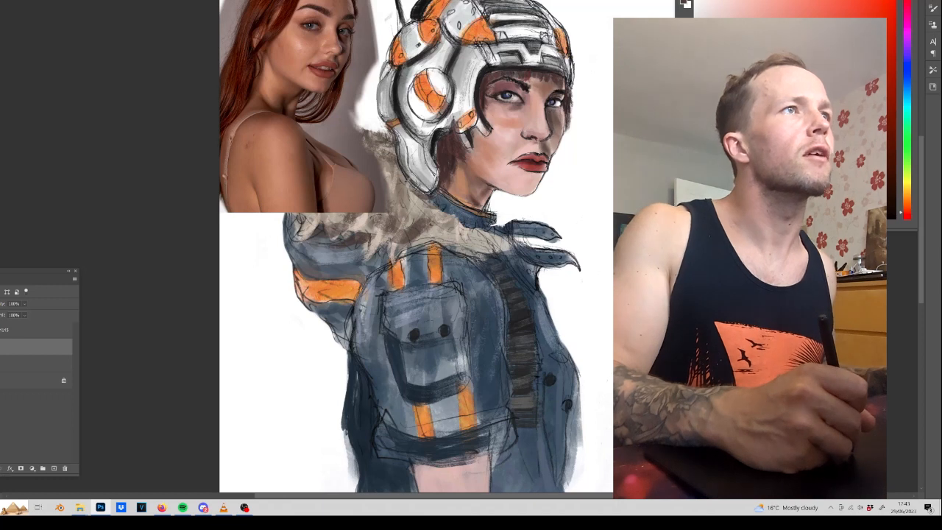
left_click(347, 42, "alt")
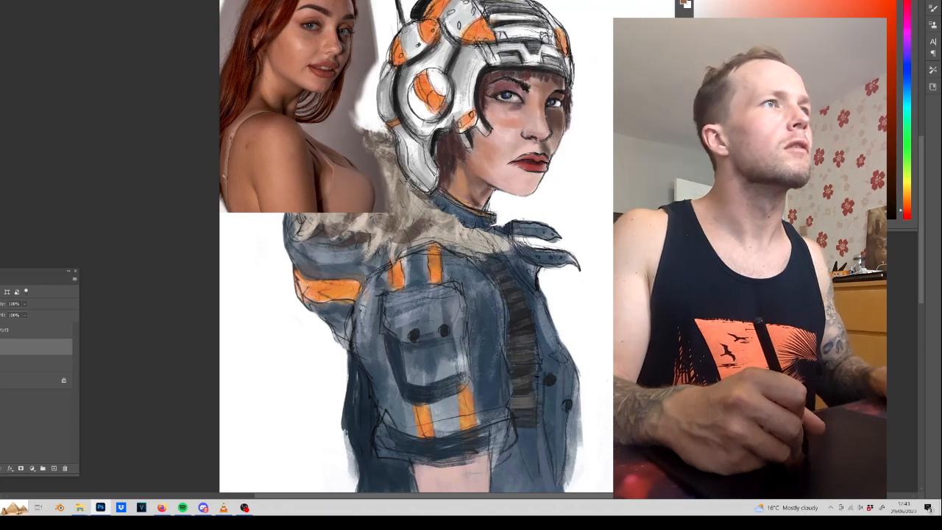
left_click(337, 51, "alt")
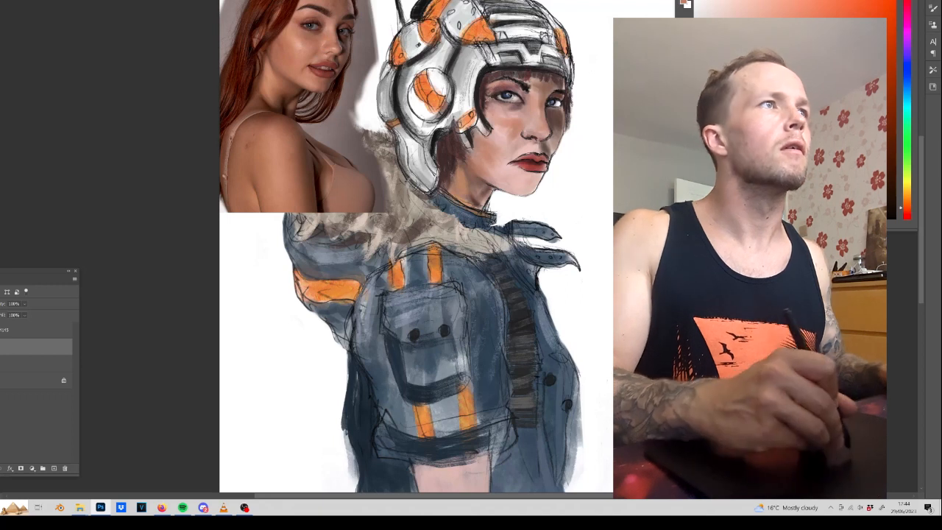
Paint dark red hair around the forehead and far side of the face, blending in sampled forehead skin tones.
left_click(301, 8, "alt")
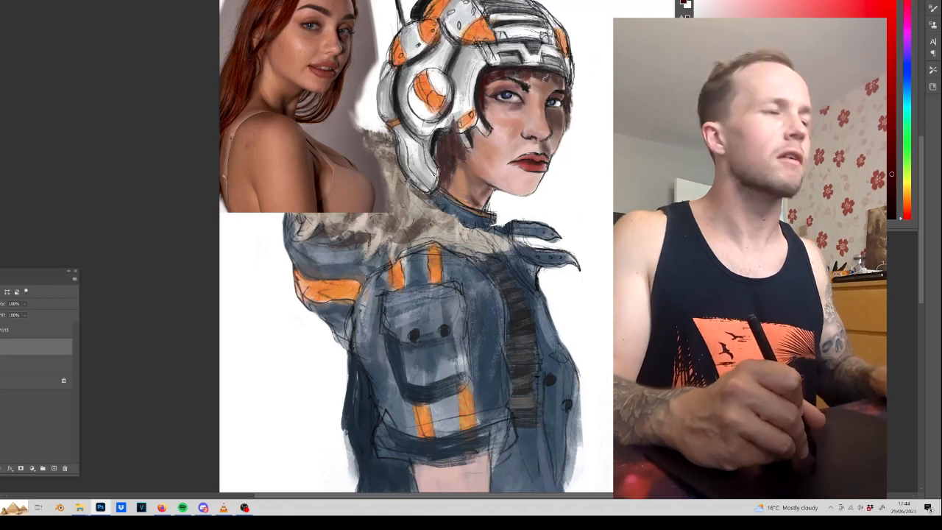
left_click(536, 105, "alt")
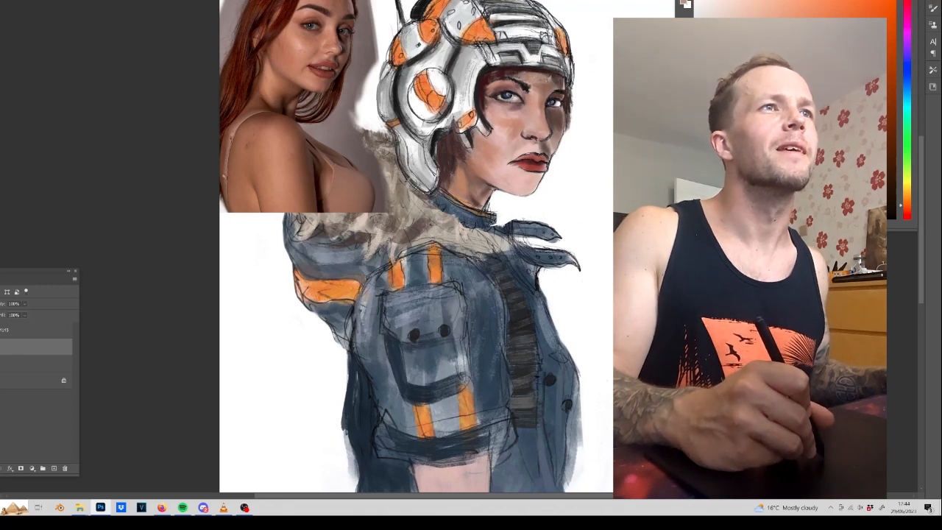
left_click(502, 71, "alt")
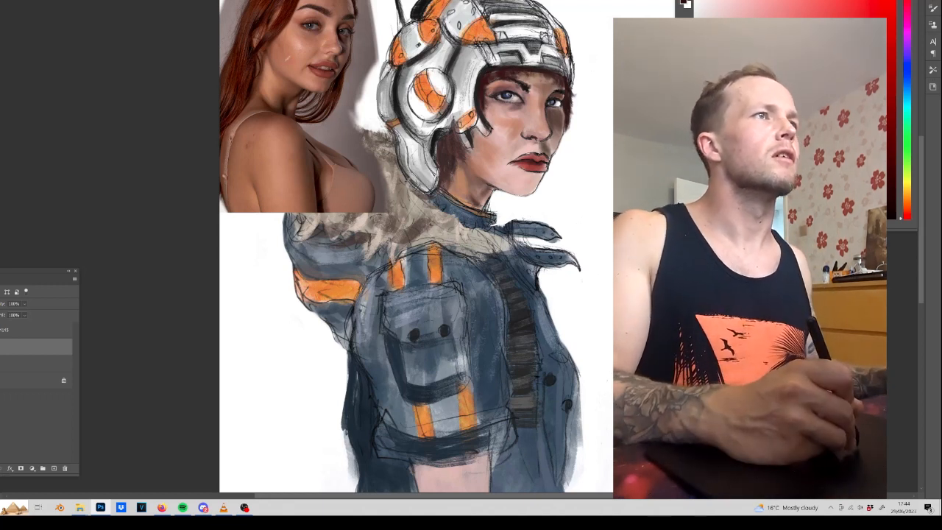
Refine the near cheek with a skin tone sampled from the photo and merge the skin layer down.
left_click(278, 58, "alt")
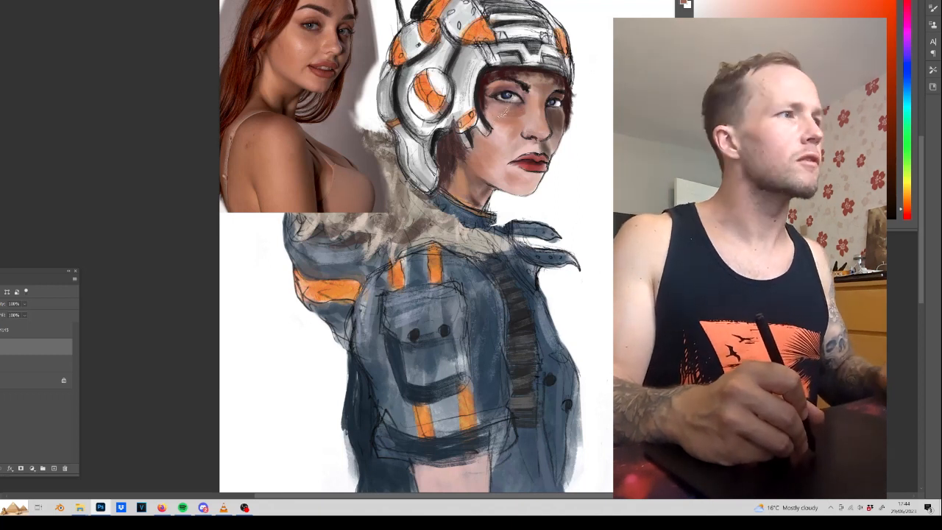
right_click(9, 342)
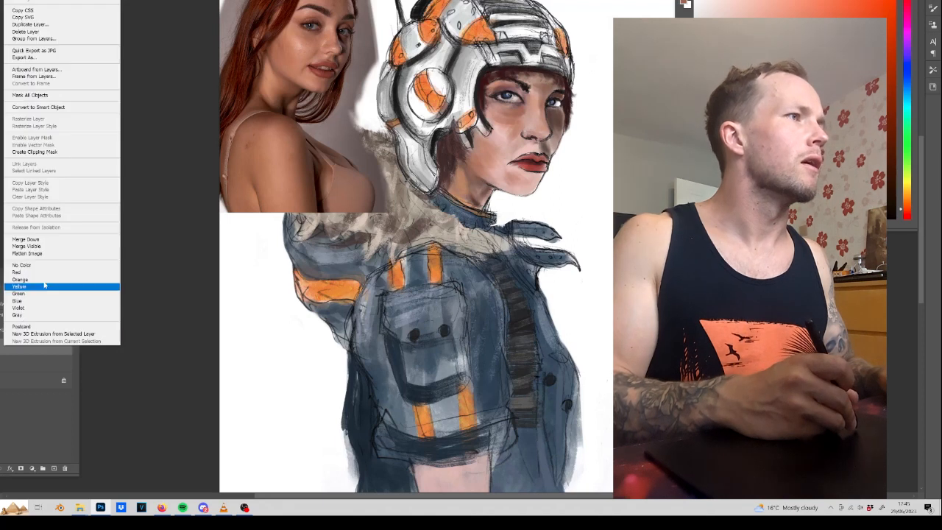
left_click(30, 244)
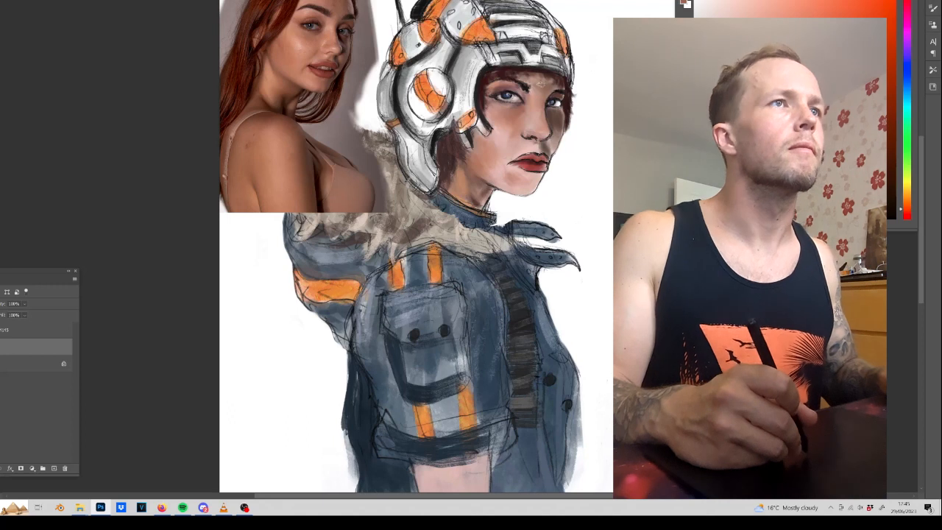
Paint dark brown and orange-red test strokes on the white background beside the face.
key("ctrl+plus")
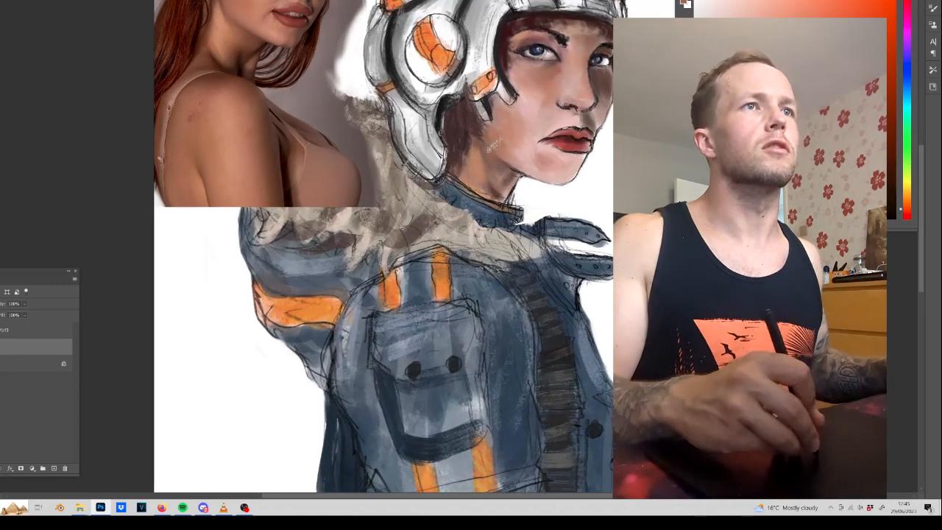
left_click_drag(537, 74, 391, 164)
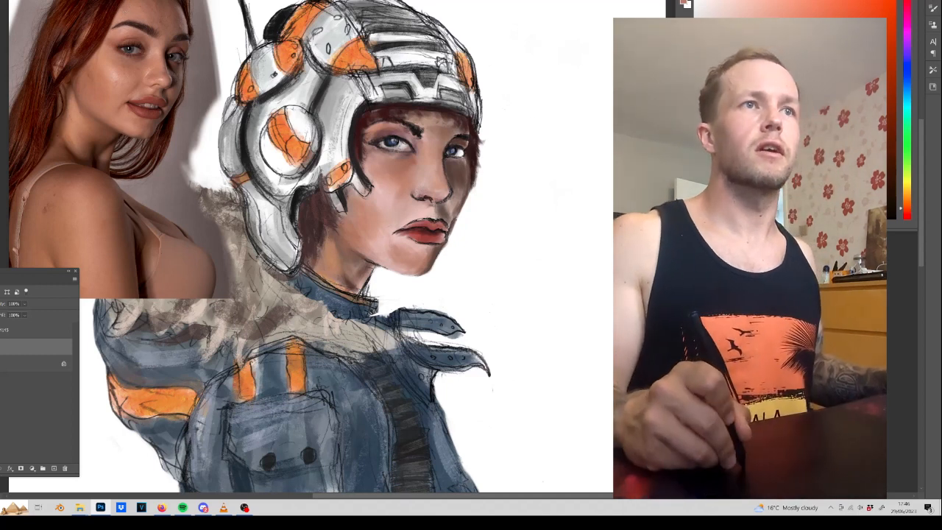
mouse_move(543, 207)
left_mouse_down()
mouse_move(508, 252)
mouse_move(544, 191)
mouse_move(524, 218)
left_mouse_up()
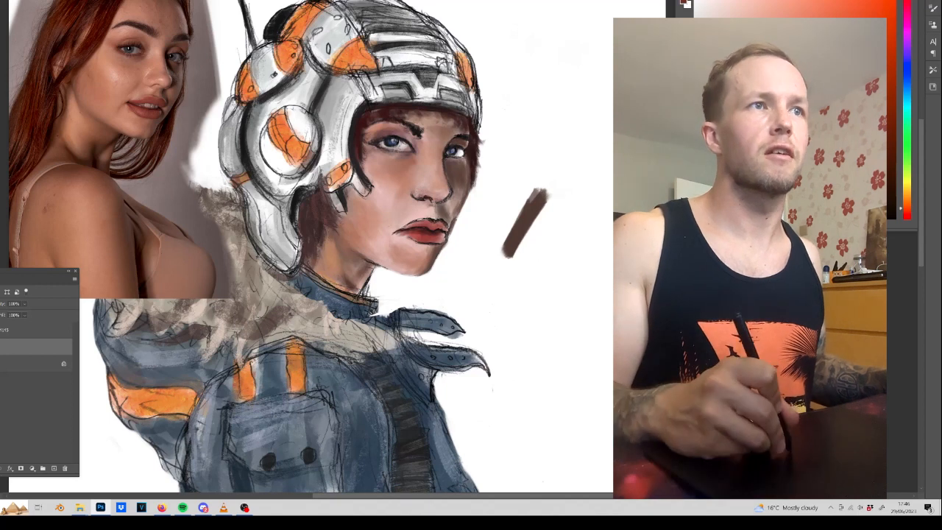
left_click_drag(561, 189, 515, 257)
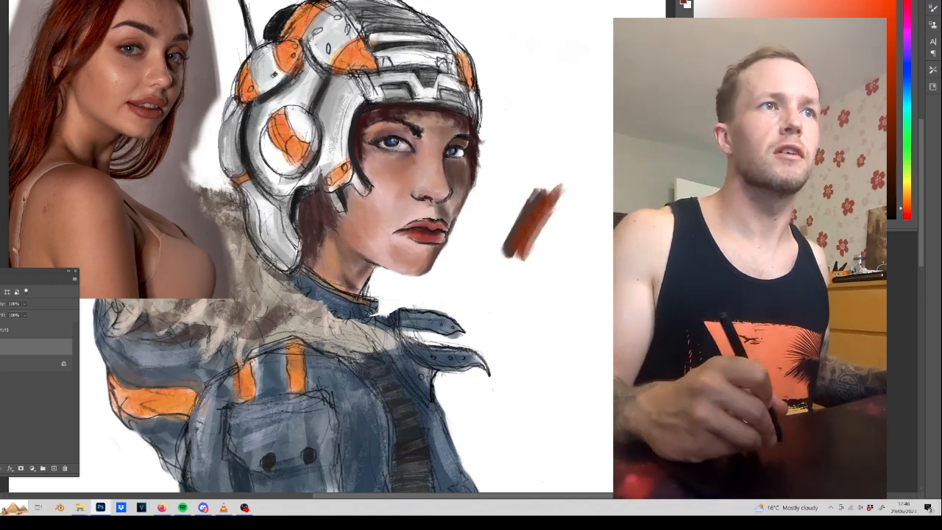
mouse_move(577, 188)
left_mouse_down()
mouse_move(541, 254)
mouse_move(572, 189)
mouse_move(530, 259)
mouse_move(535, 212)
mouse_move(508, 254)
mouse_move(570, 180)
left_mouse_up()
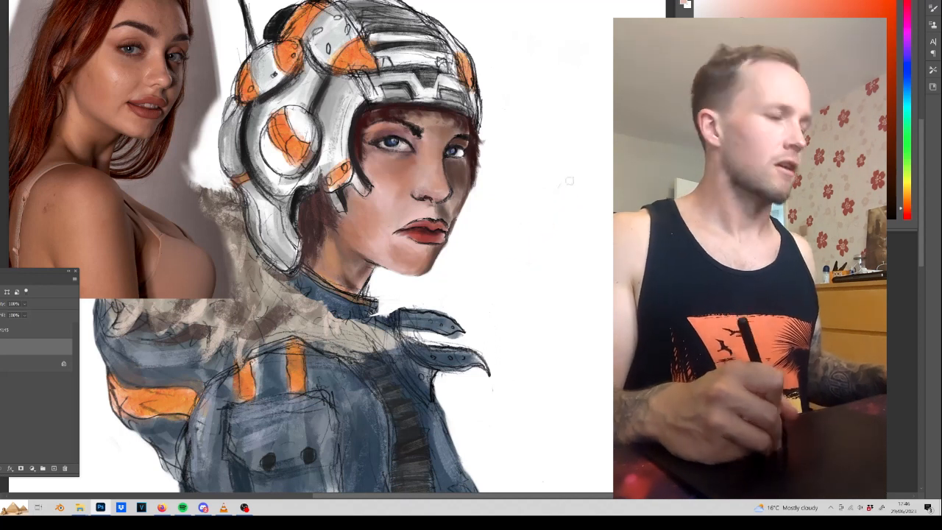
Tone down the red of the lips and refine the surrounding face with skin tones sampled from the photo.
left_click(418, 257, "alt")
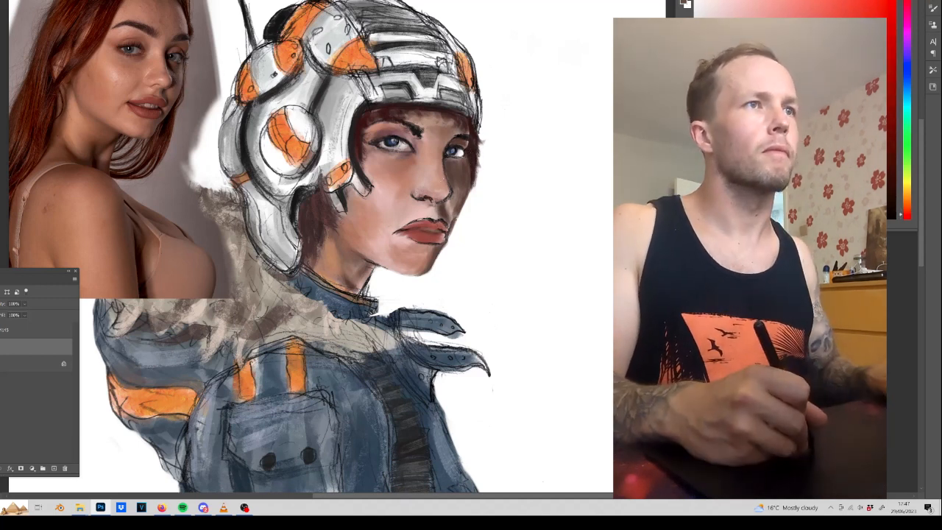
left_click(473, 155, "alt")
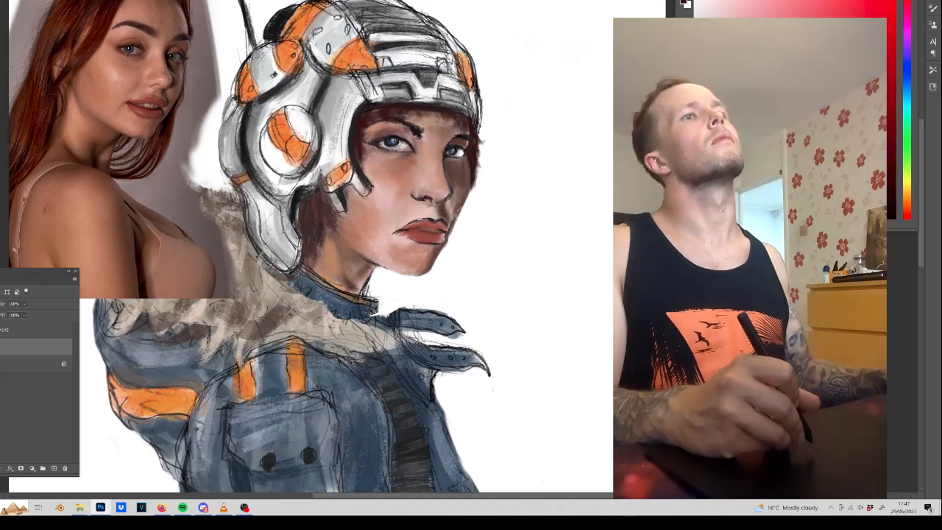
left_click(124, 83, "alt")
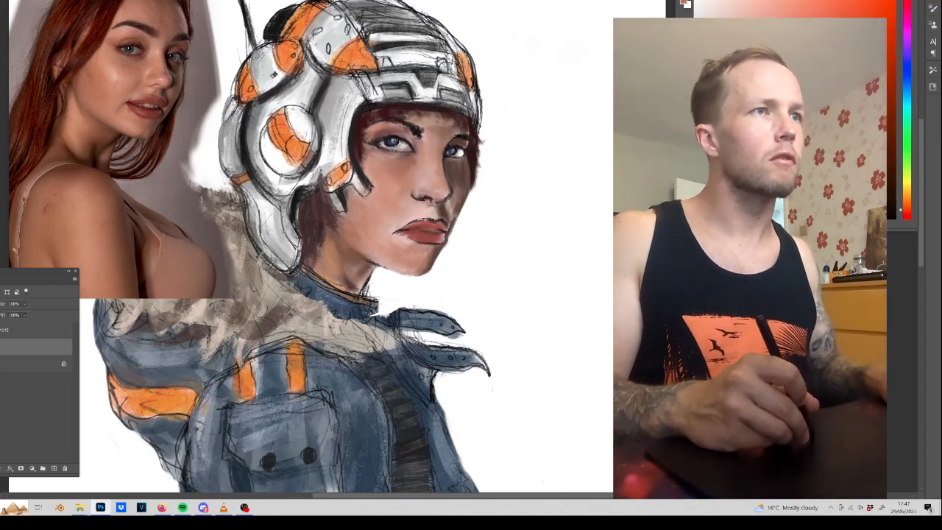
left_click(140, 84, "alt")
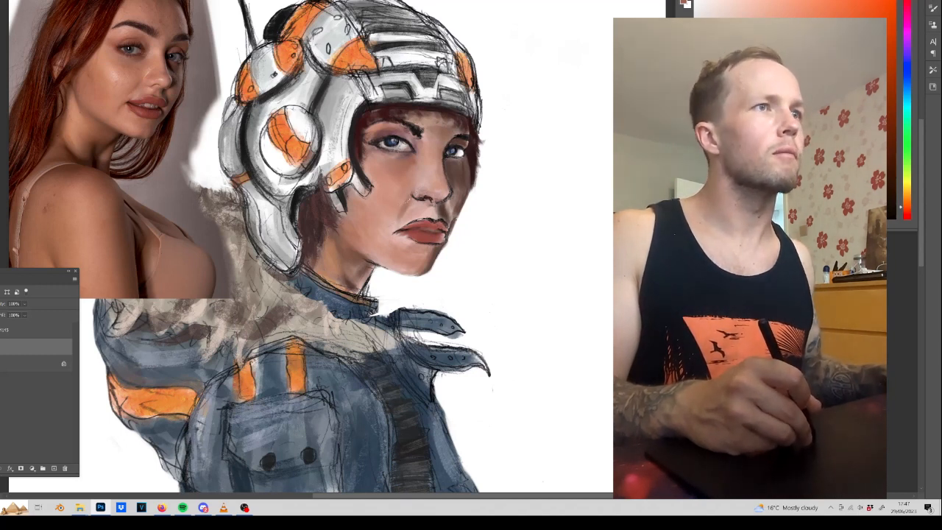
left_click(396, 208, "alt")
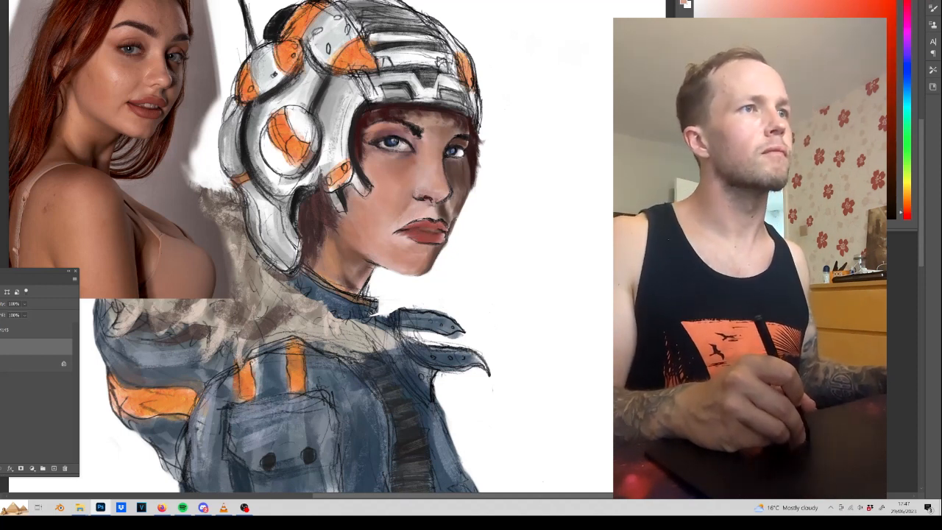
Refine the lips and mouth corners with colours sampled from the painted mouth and the photo's lips.
left_click(399, 237, "alt")
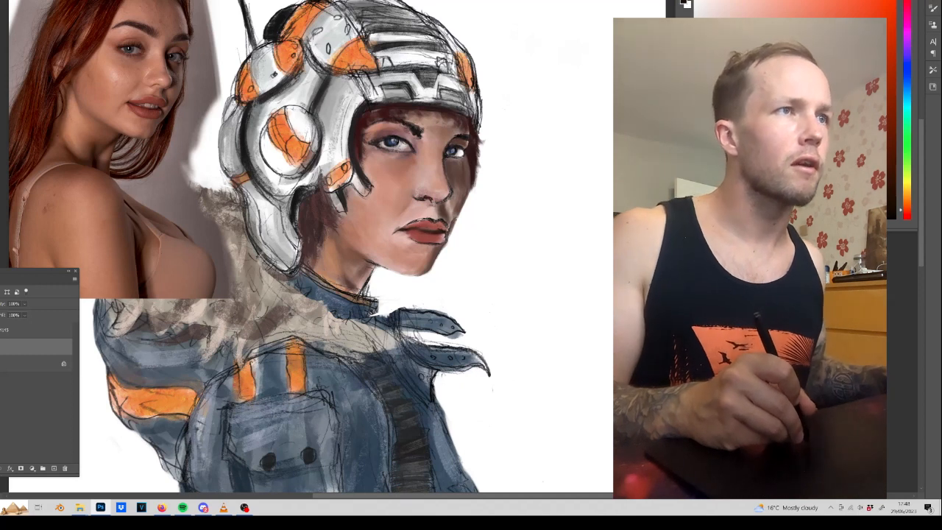
left_click(424, 237, "alt")
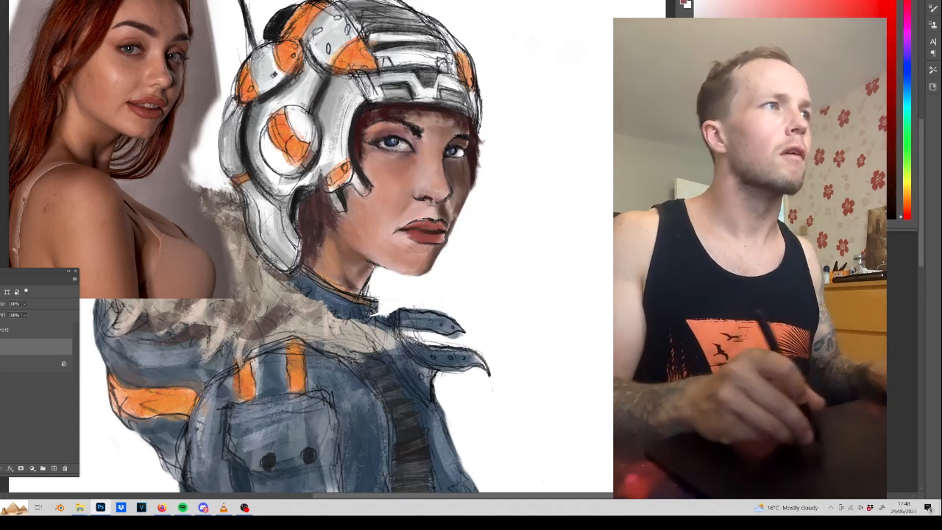
left_click(149, 102, "alt")
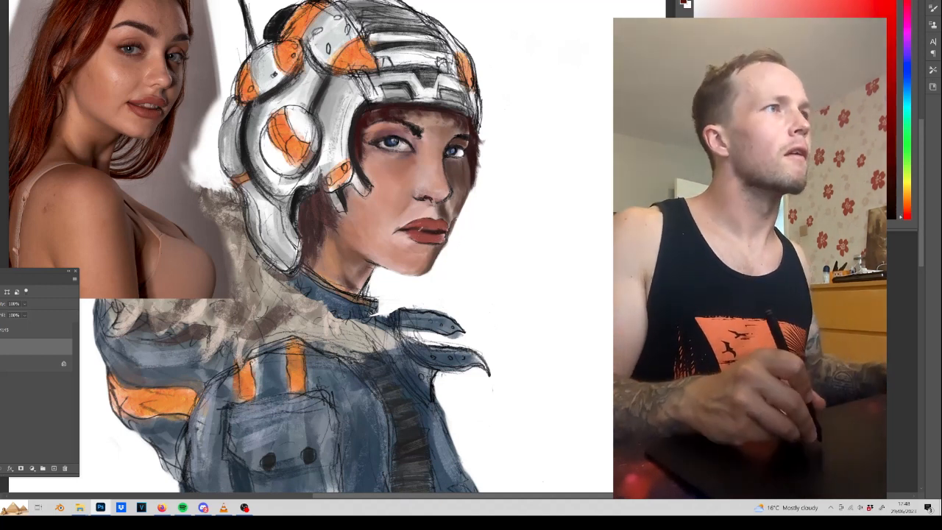
left_click(135, 98, "alt")
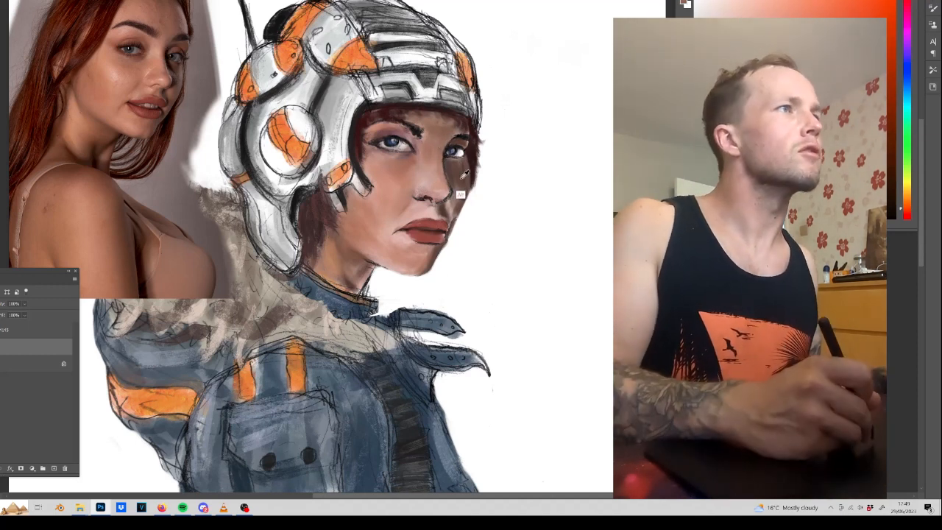
Darken the lash lines and eyelids of both eyes with a dark brown sampled from the photo's eye.
left_click(170, 63, "alt")
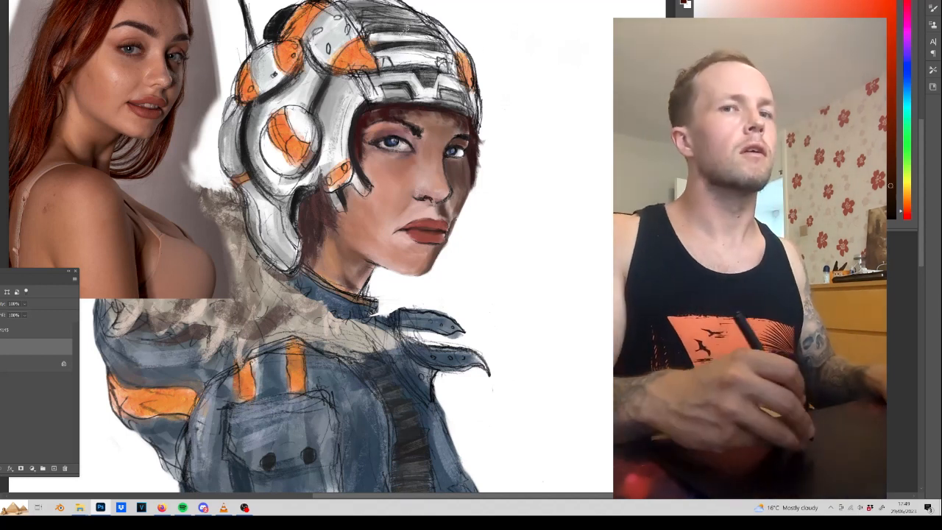
left_click_drag(448, 156, 459, 158)
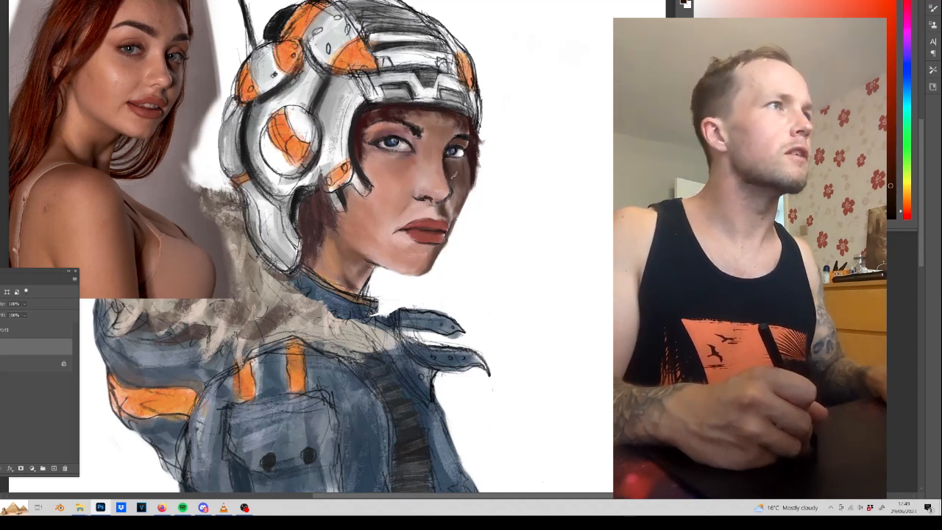
left_click_drag(456, 158, 449, 156)
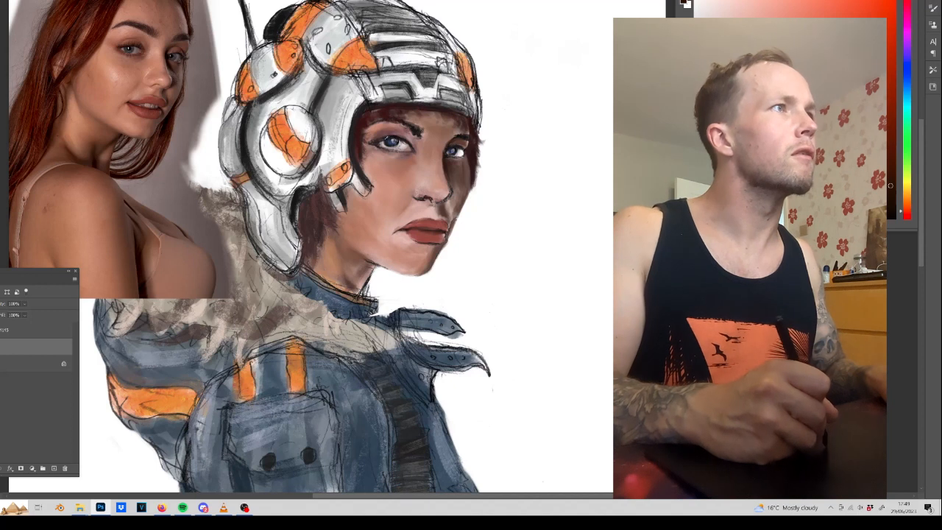
left_click_drag(375, 146, 402, 153)
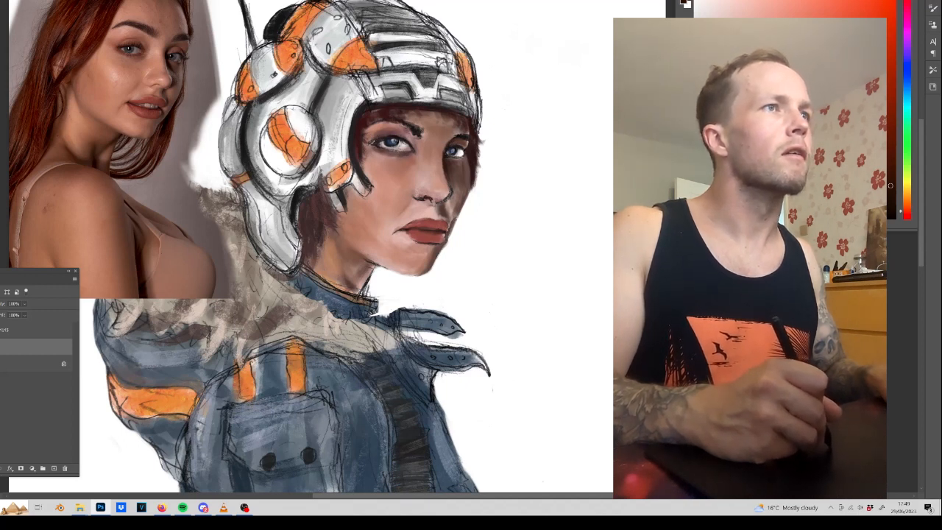
mouse_move(377, 135)
left_mouse_down()
mouse_move(367, 140)
mouse_move(382, 135)
left_mouse_up()
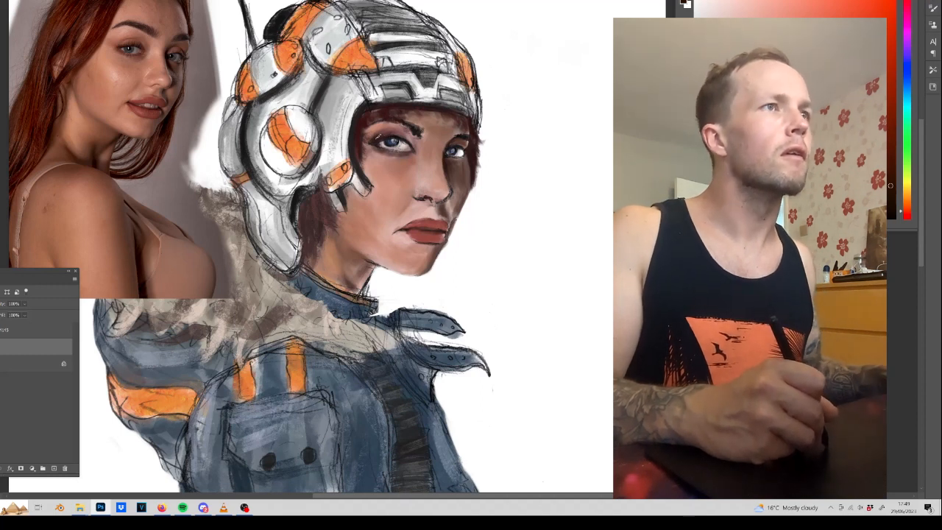
Rework the near eye's iris with colours sampled from the painted eye and the photo, adding a pale blue tone.
left_click(389, 143, "alt")
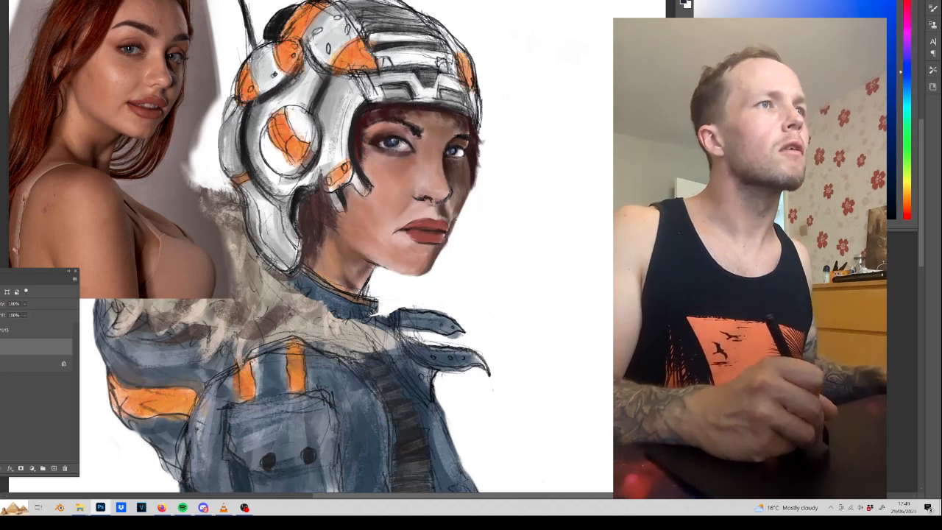
key("ctrl+z")
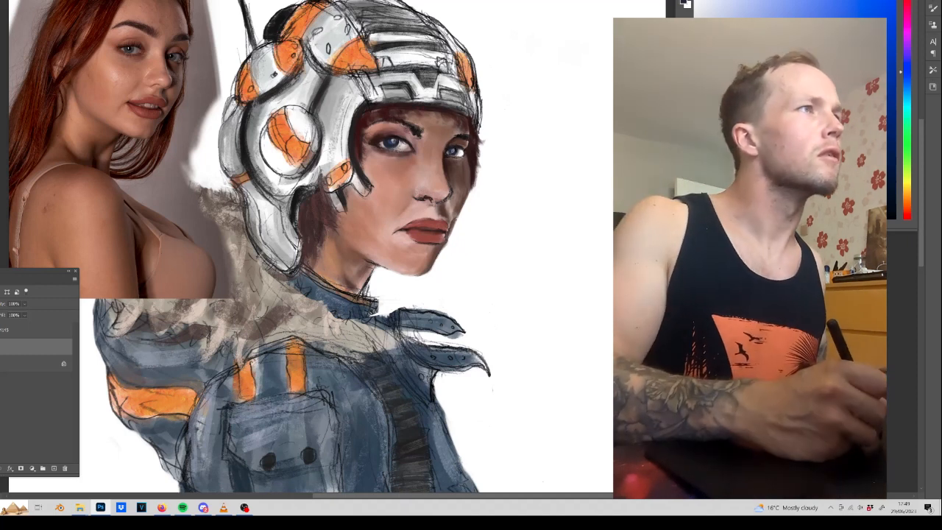
left_click(136, 51, "alt")
left_click(137, 52, "alt")
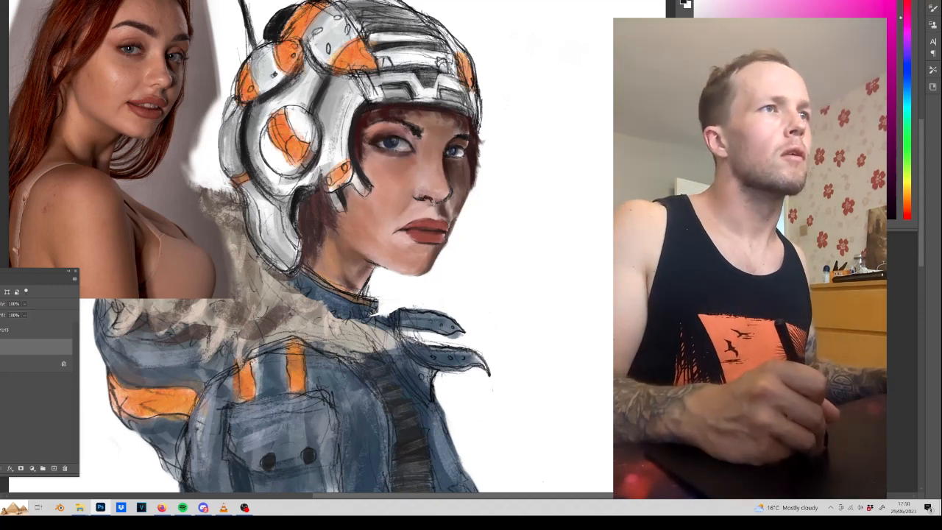
left_click(394, 145, "alt")
left_click(719, 3)
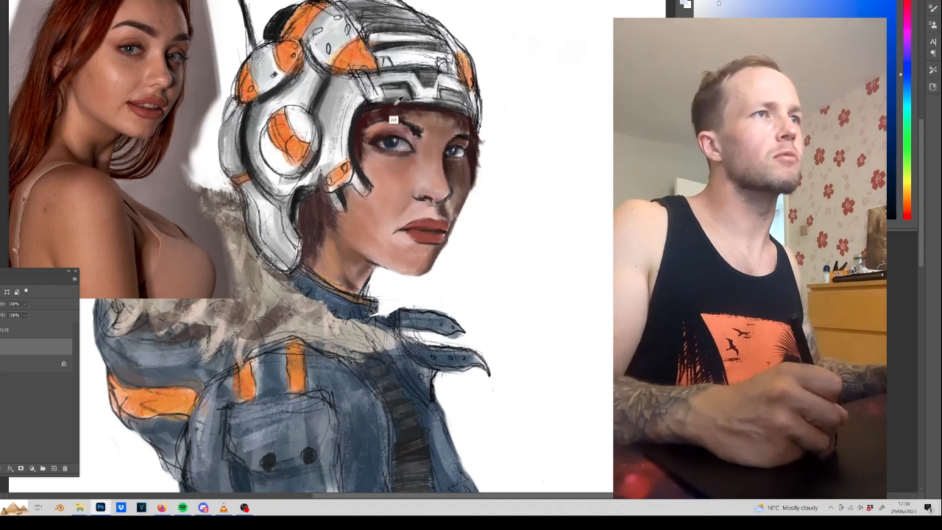
Paint fuller dark red hair behind the jaw, beside the near cheek and along the forehead under the helmet.
left_click(389, 133, "alt")
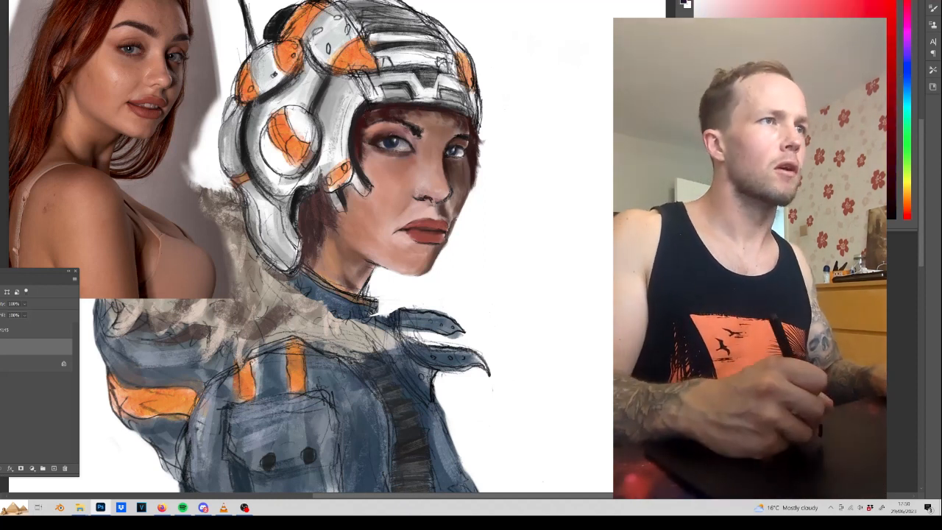
mouse_move(322, 190)
left_mouse_down()
mouse_move(329, 229)
mouse_move(331, 220)
mouse_move(323, 222)
mouse_move(337, 240)
left_mouse_up()
left_click_drag(323, 233, 331, 246)
mouse_move(304, 206)
left_mouse_down()
mouse_move(313, 228)
mouse_move(297, 237)
mouse_move(298, 214)
left_mouse_up()
mouse_move(312, 226)
left_mouse_down()
mouse_move(325, 262)
mouse_move(299, 279)
left_mouse_up()
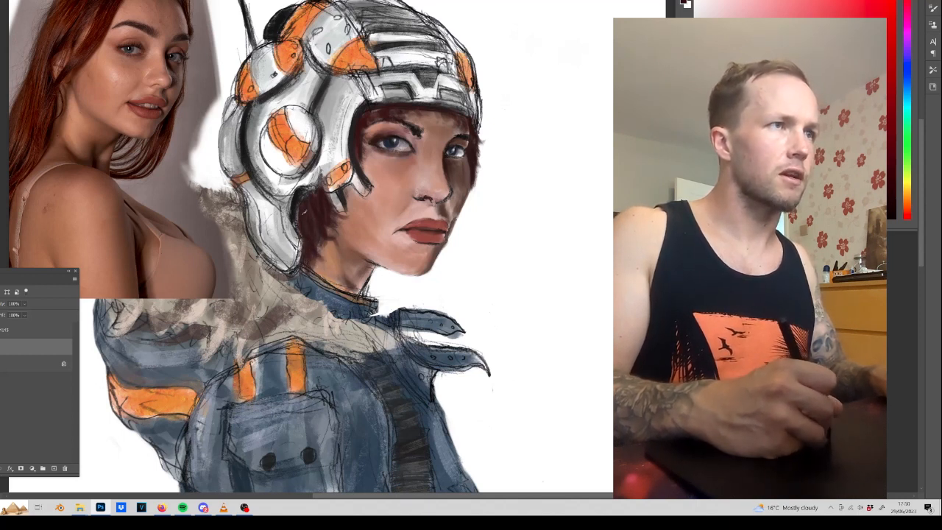
mouse_move(299, 210)
left_mouse_down()
mouse_move(296, 234)
mouse_move(343, 217)
mouse_move(347, 194)
left_mouse_up()
mouse_move(355, 162)
left_mouse_down()
mouse_move(370, 166)
mouse_move(377, 109)
left_mouse_up()
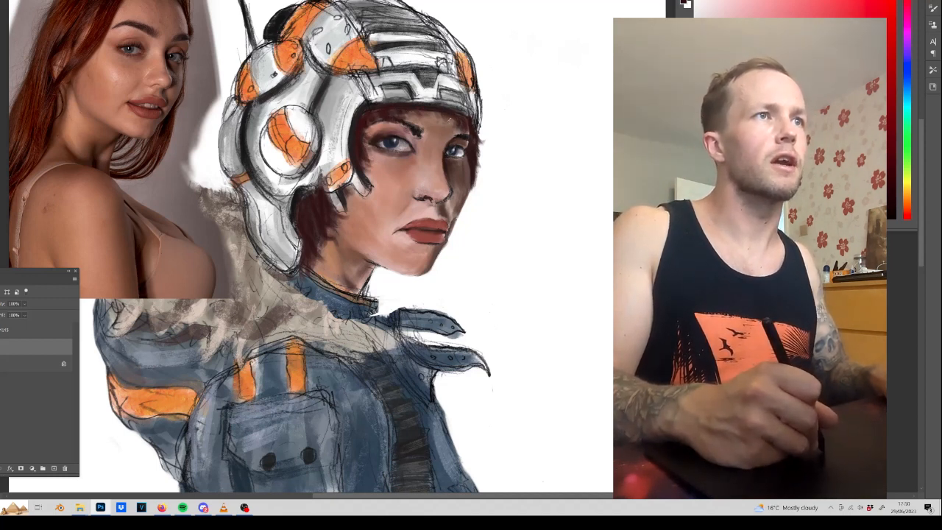
left_click_drag(443, 116, 456, 125)
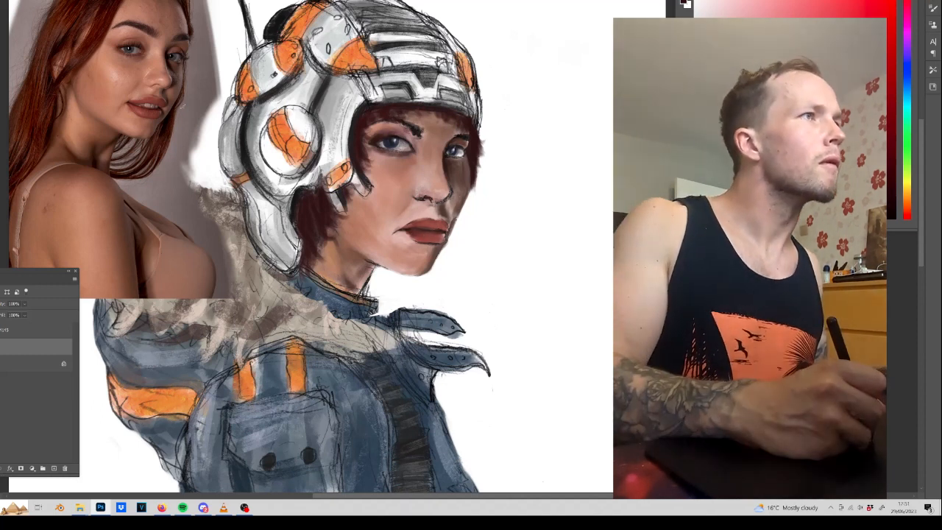
Refine the nose with a tone sampled from the photo and darken both eyebrows.
left_click(151, 87, "alt")
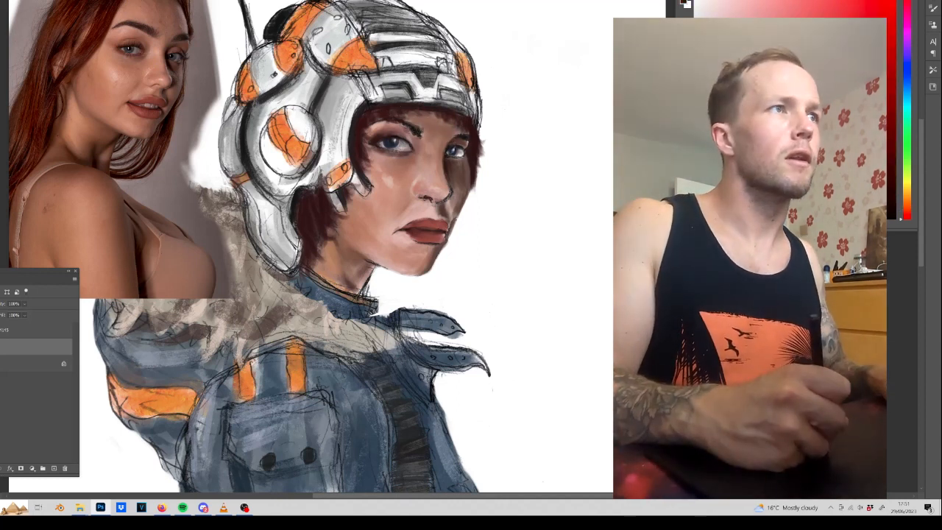
mouse_move(417, 136)
left_mouse_down()
mouse_move(403, 123)
mouse_move(374, 126)
left_mouse_up()
left_click_drag(459, 137, 462, 136)
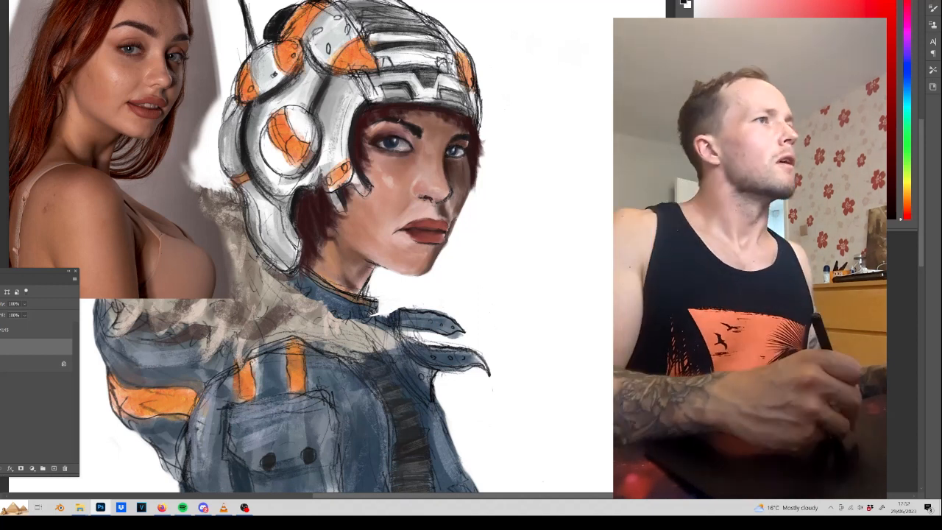
Shade the neck beneath the jaw with a dark skin tone sampled from the photo and touch up the nostril.
left_click(122, 150, "alt")
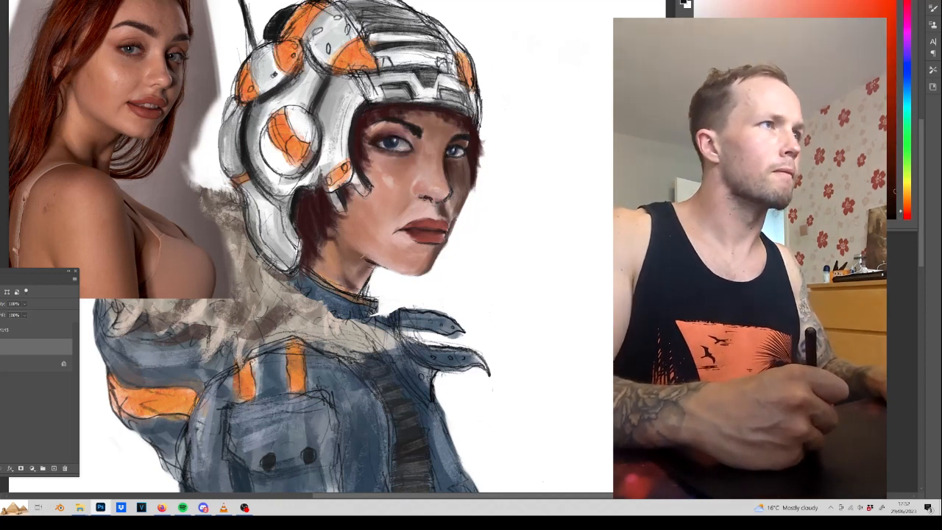
mouse_move(350, 243)
left_mouse_down()
mouse_move(367, 257)
mouse_move(341, 235)
mouse_move(369, 263)
left_mouse_up()
left_click_drag(331, 226, 374, 269)
left_click(372, 261, "alt")
left_click(353, 284, "alt")
left_click(366, 268, "alt")
left_click(391, 253, "alt")
left_click(370, 265, "alt")
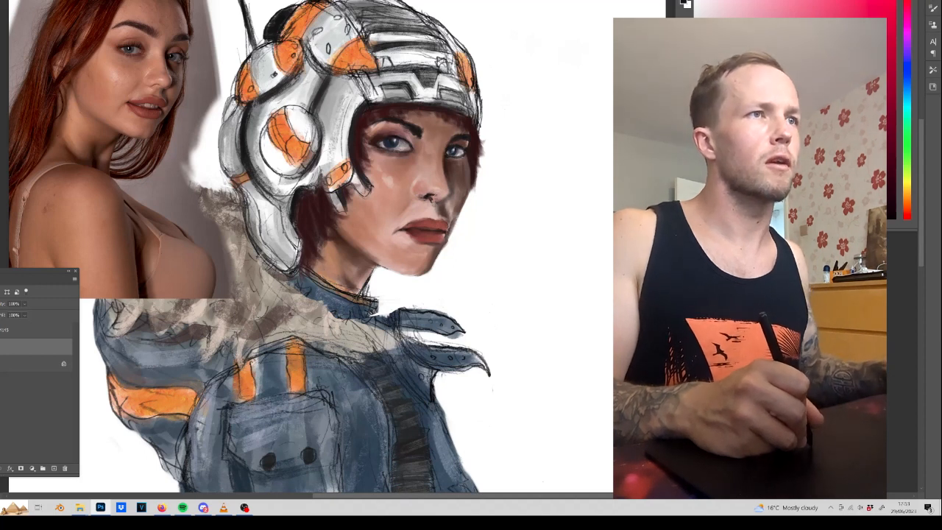
left_click(443, 192, "alt")
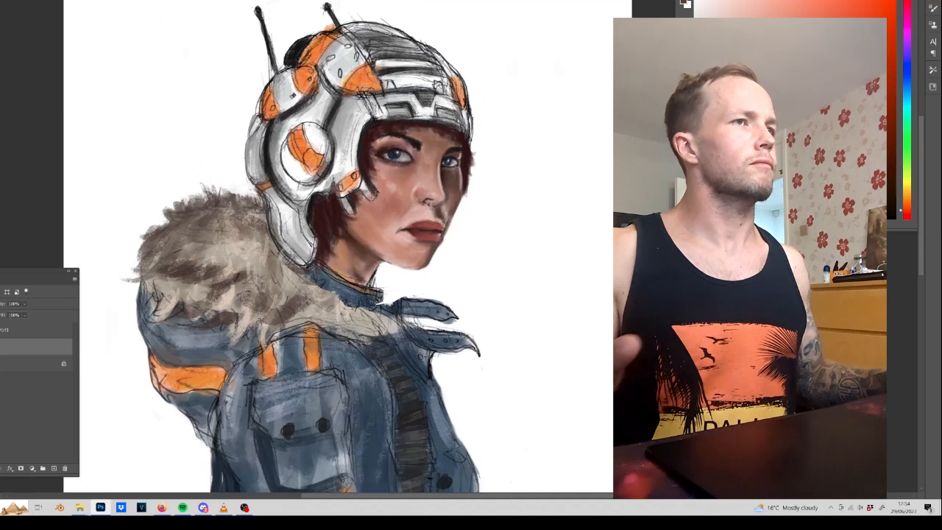
scroll(420, 232, "down", 1)
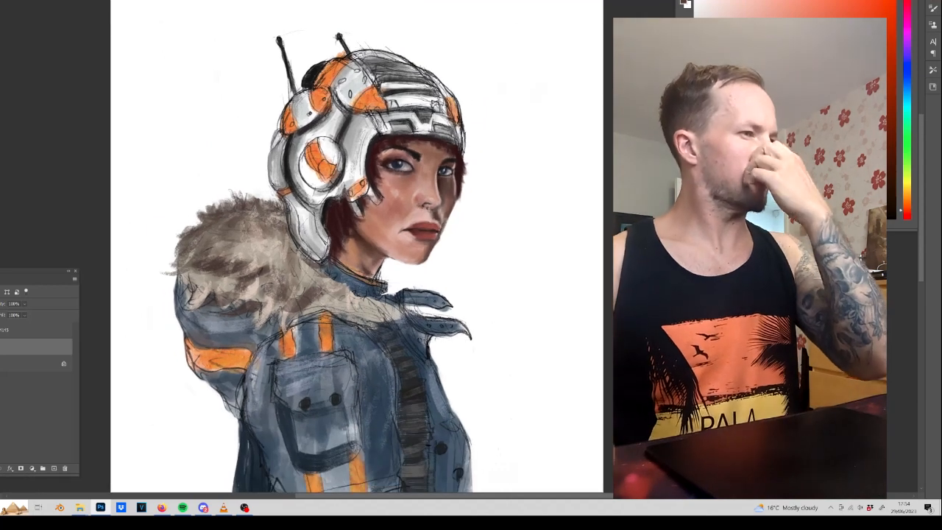
mouse_move(81, 508)
left_click(118, 460)
double_click(303, 207)
left_click_drag(382, 2, 941, 78)
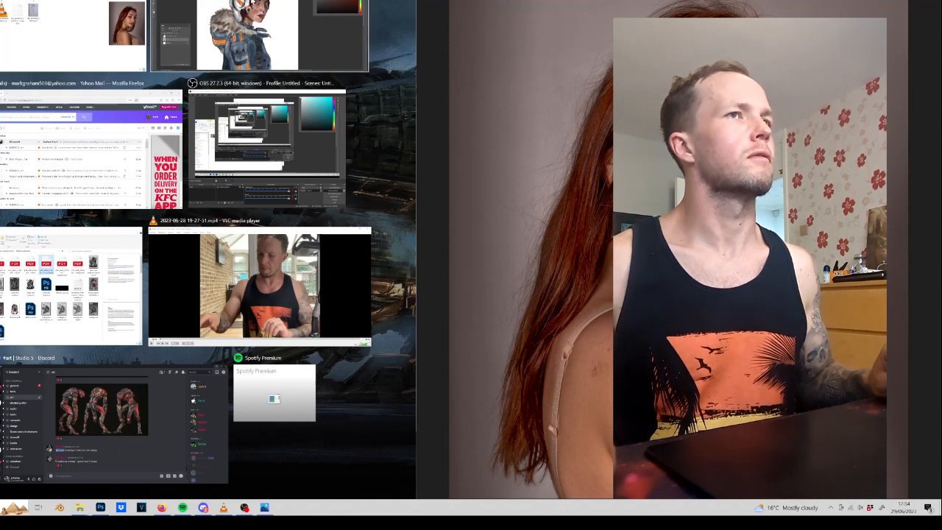
left_click(251, 36)
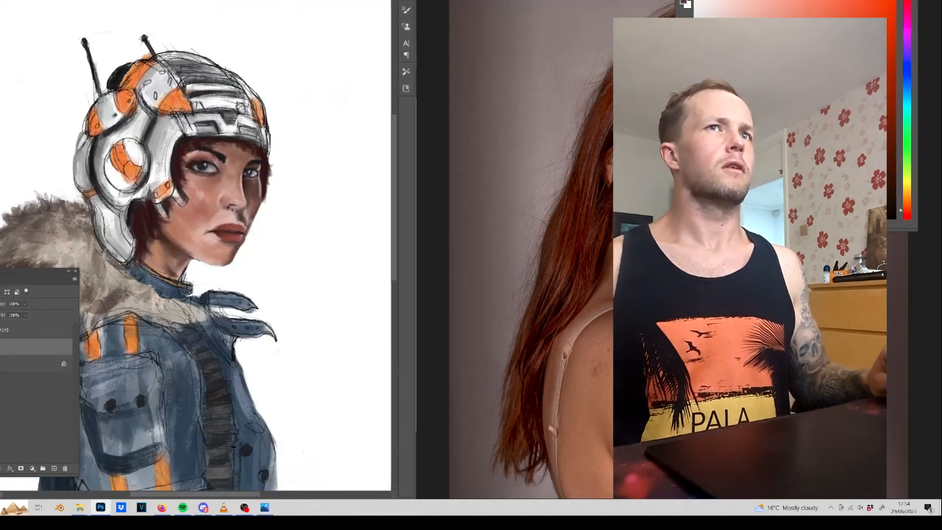
left_click(934, 2)
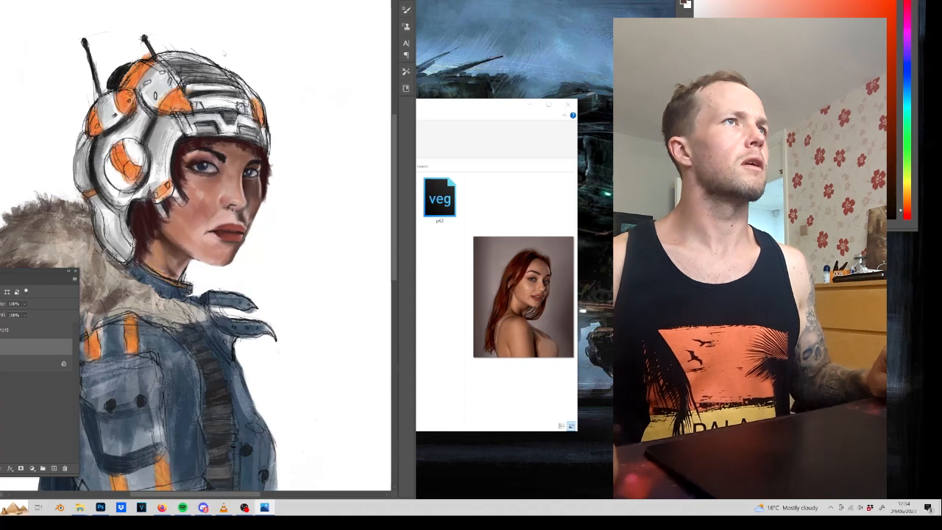
key("super+Up")
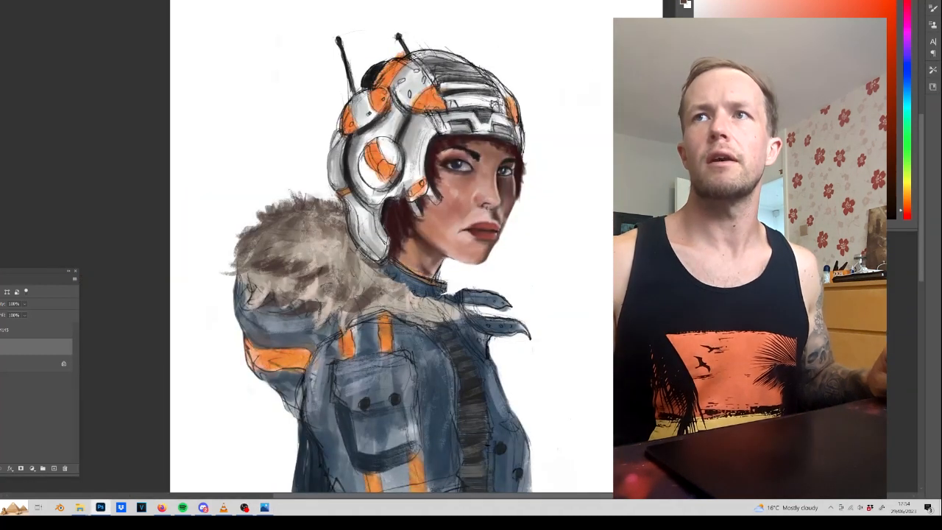
Open the painted figure in the Liquify filter with the face framed and a large warp brush ready.
left_click(2, 2)
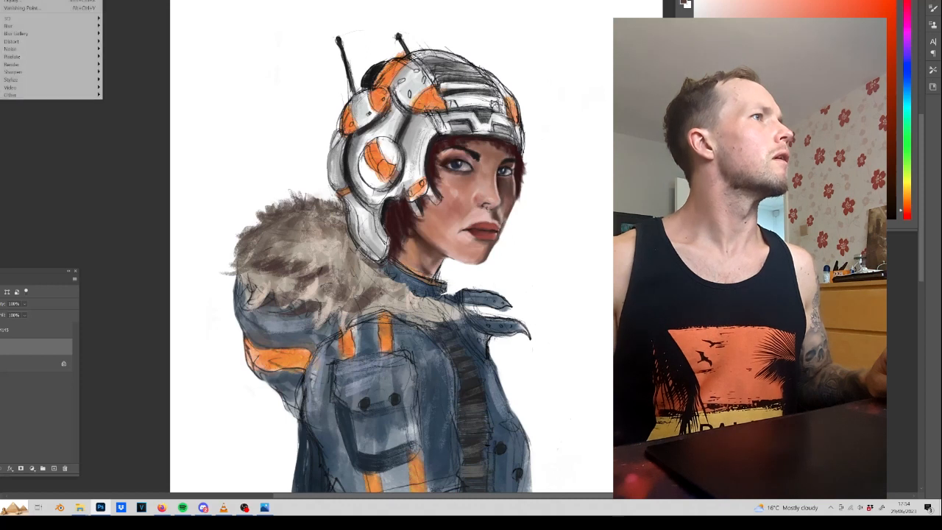
left_click(51, 2)
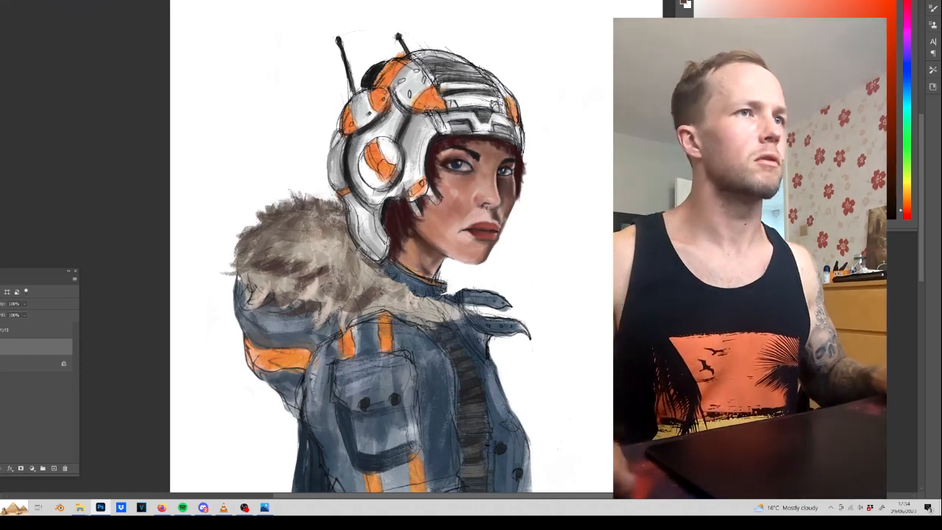
key("ctrl+plus")
key("ctrl+plus")
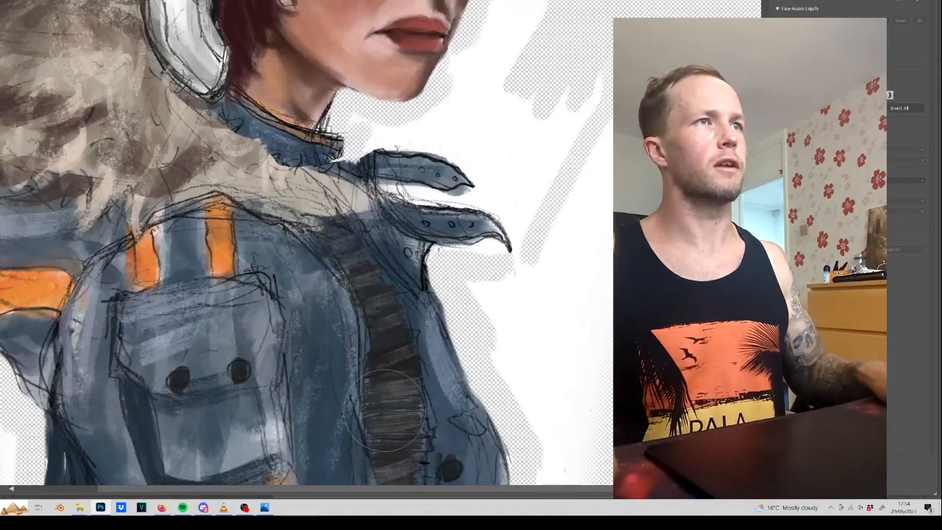
left_click_drag(647, 442, 627, 444)
left_click_drag(307, 311, 358, 509)
key("]")
key("]")
key("]")
key("]")
key("]")
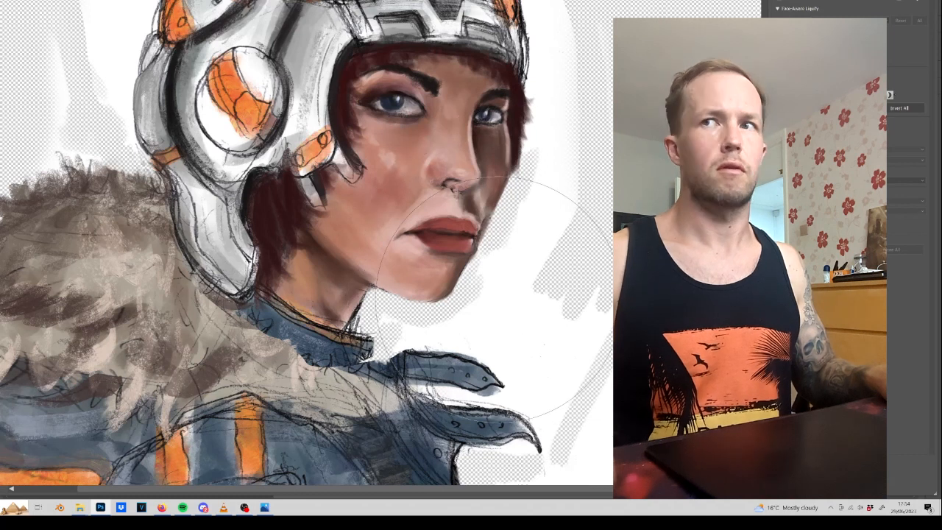
Nudge the side of the nose slightly inward with a smaller Liquify brush.
key("[")
key("[")
key("[")
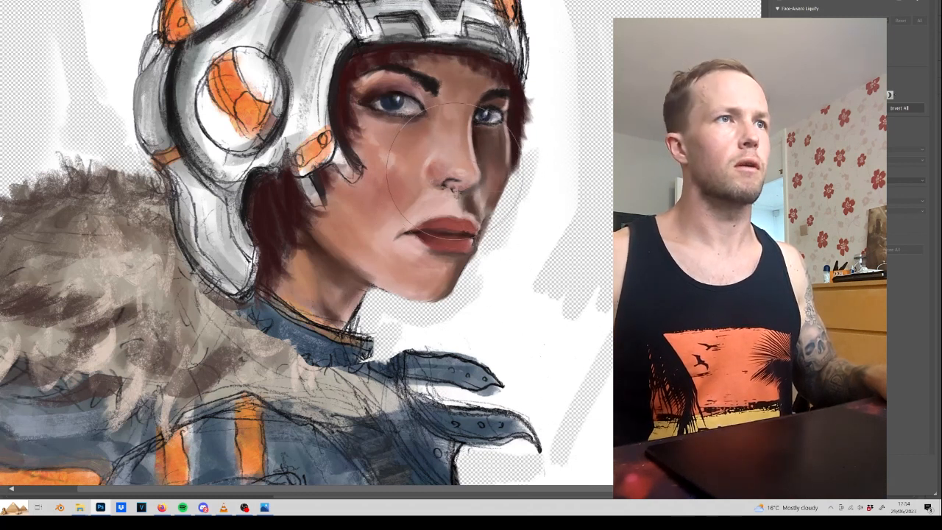
key("[")
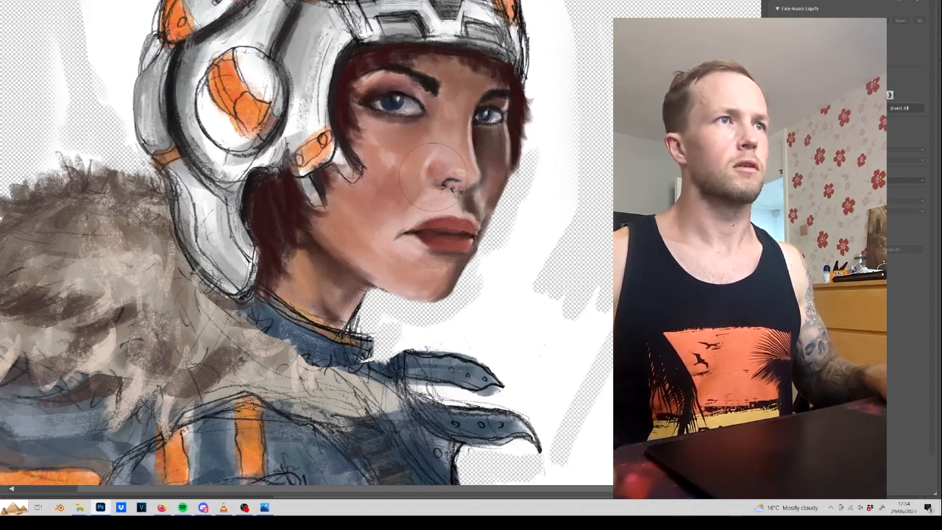
left_click_drag(435, 179, 432, 177)
key("]")
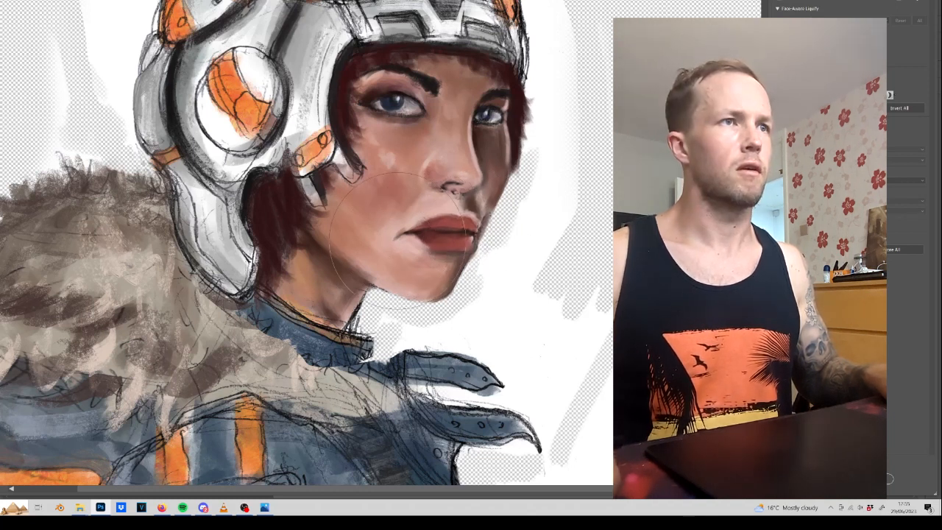
Push the lower lip and chin slightly up and back with a large Liquify brush.
key("bracketleft")
key("bracketleft")
key("bracketleft")
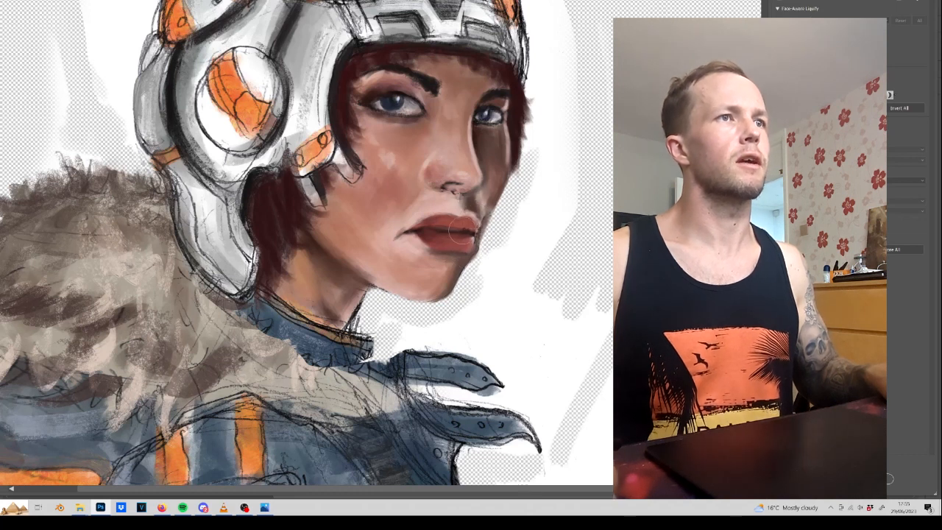
key("bracketright")
key("bracketright")
key("bracketright")
key("bracketright")
key("bracketright")
key("bracketright")
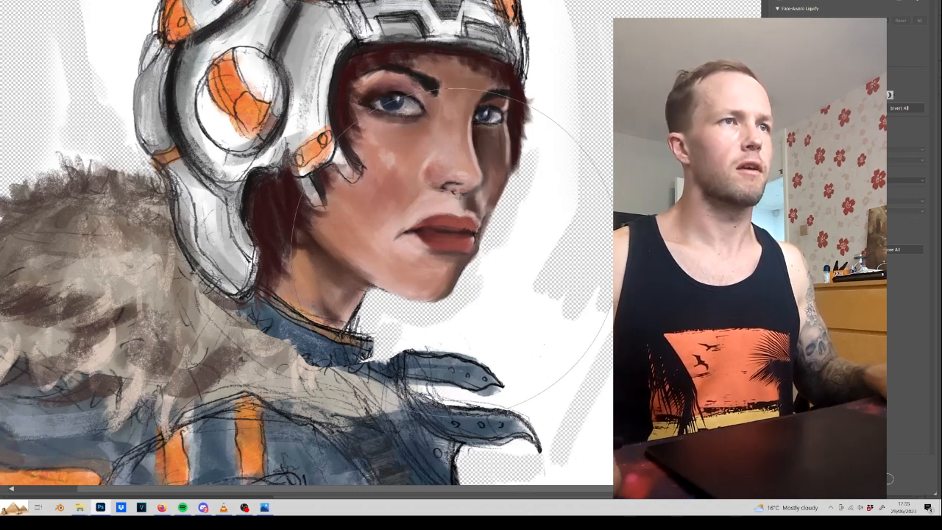
key("bracketleft")
key("bracketleft")
left_click_drag(452, 267, 448, 262)
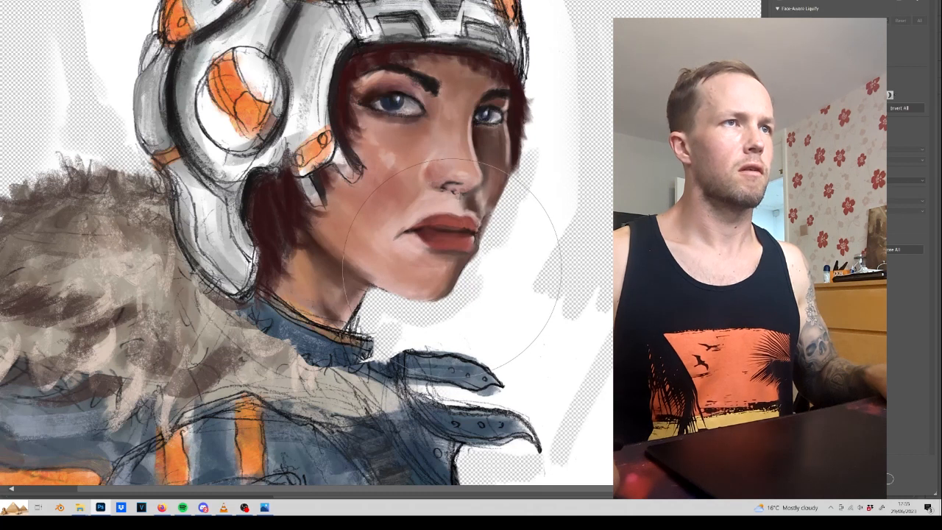
Pull the contour of the far cheek slightly inward with a smaller Liquify brush.
key("bracketleft")
key("bracketleft")
key("bracketleft")
key("bracketleft")
key("bracketleft")
key("bracketleft")
key("bracketleft")
left_click_drag(504, 206, 502, 205)
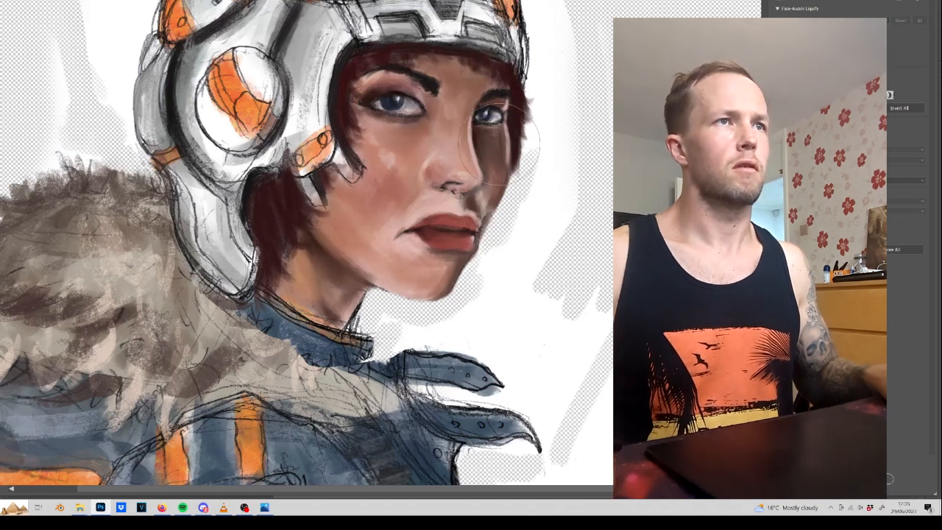
Reshape the area around the far brow and the helmet rim above it, and apply the Liquify changes.
key("bracketleft")
key("bracketleft")
key("bracketleft")
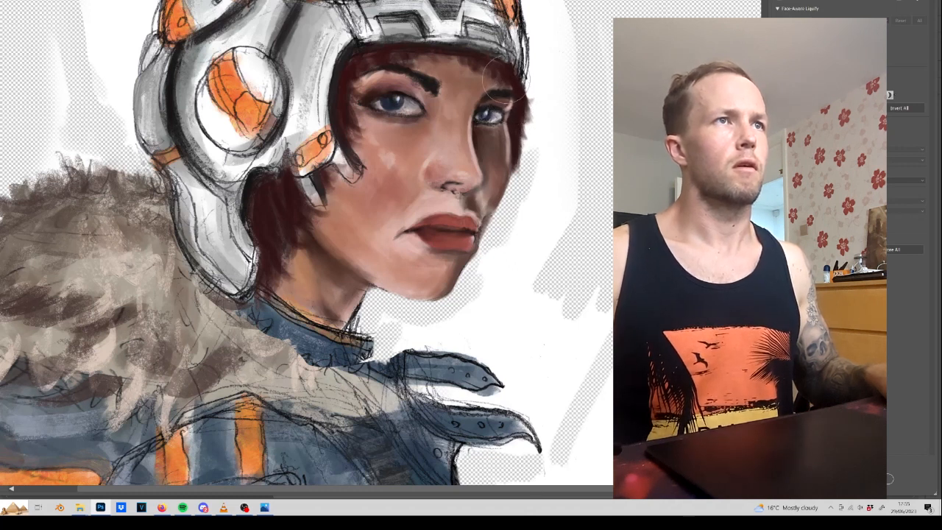
key("bracketright")
key("bracketright")
key("bracketright")
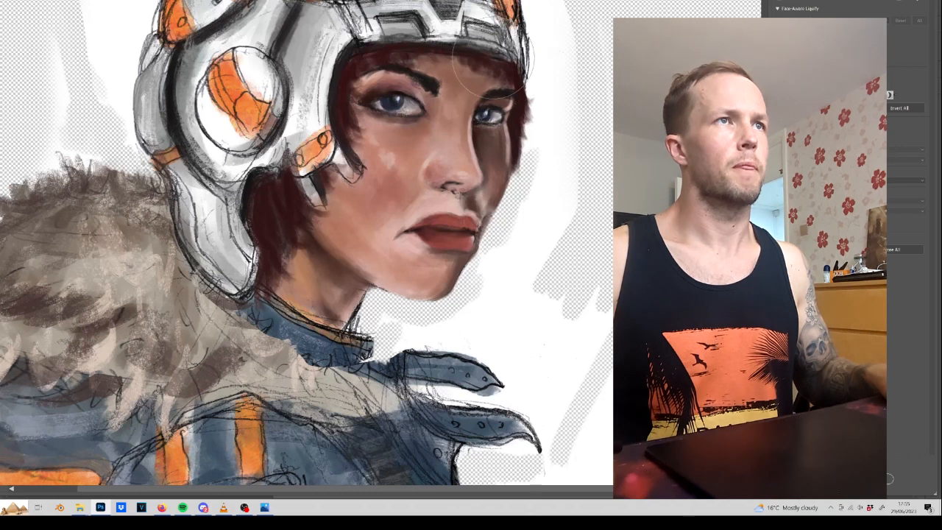
left_click_drag(498, 49, 481, 39)
key("bracketleft")
key("bracketleft")
key("bracketleft")
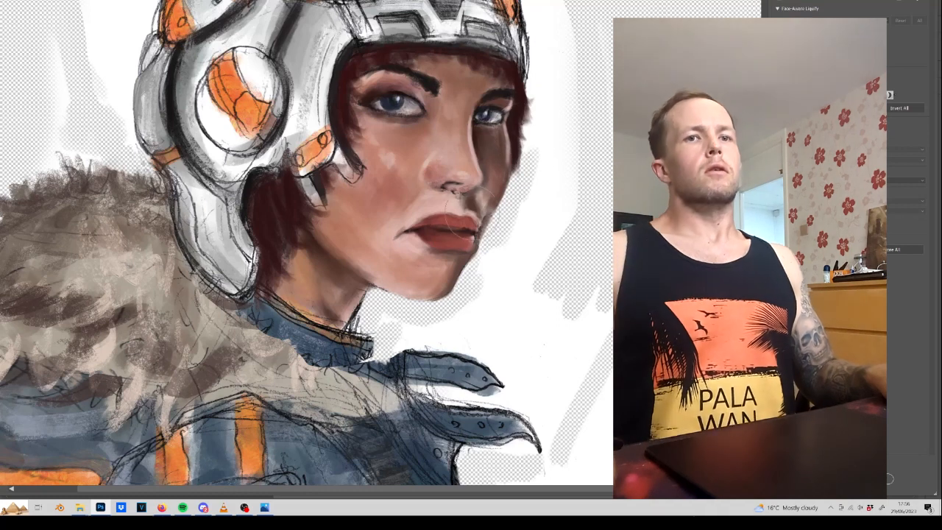
left_click(893, 474)
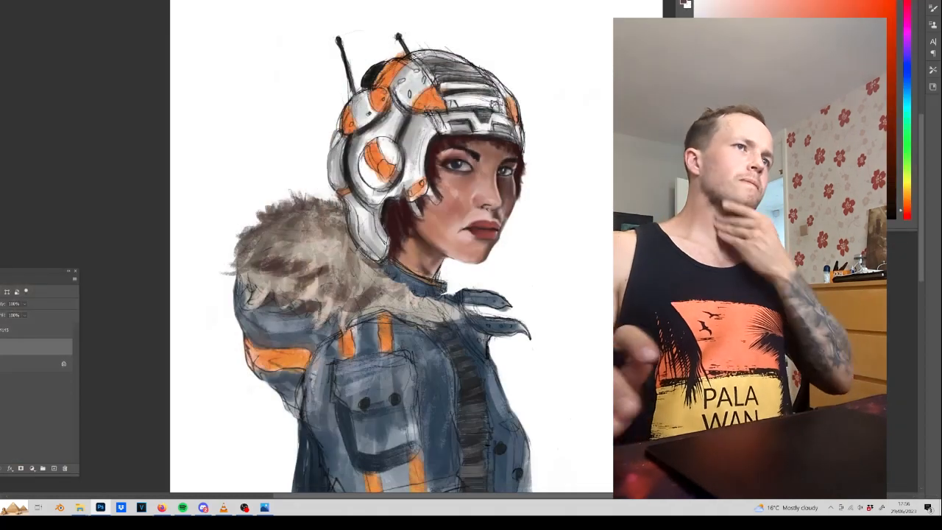
Clean up the helmet's front emblem and forehead rim with sampled light and dark tones, darkening the lines above the brow panels.
key("ctrl+plus")
left_click_drag(408, 8, 548, 467)
left_click_drag(477, 489, 301, 31)
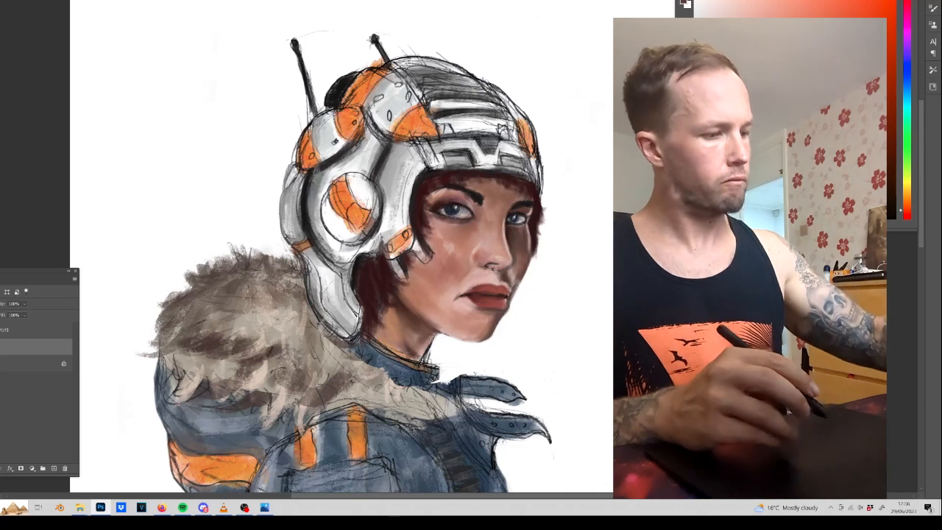
key("ctrl+plus")
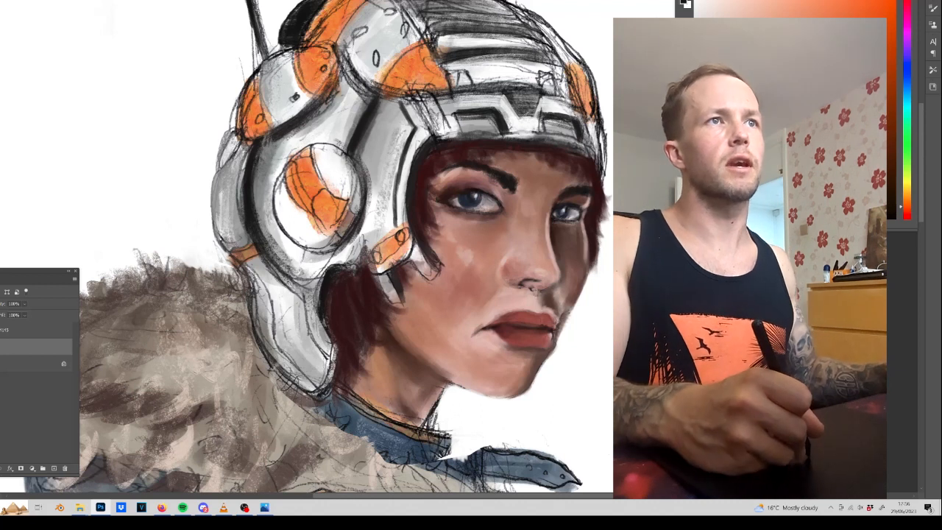
left_click(546, 124, "alt")
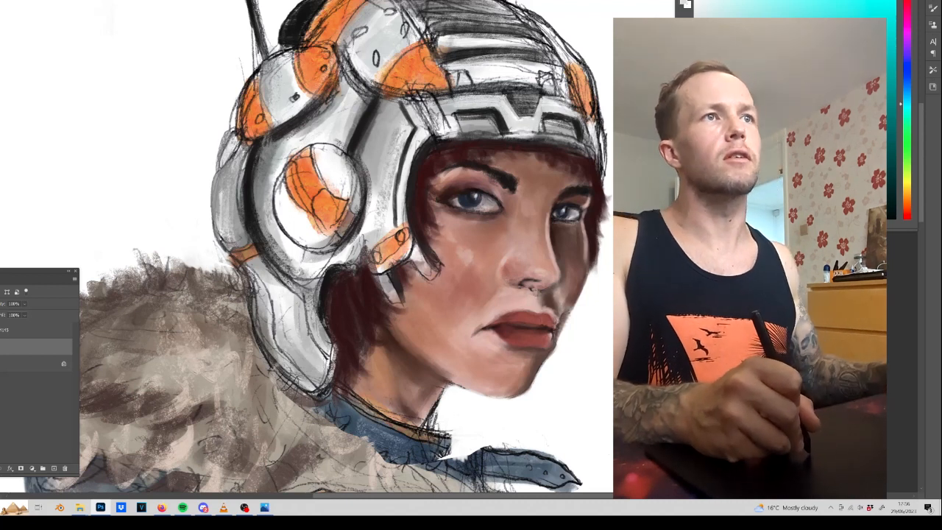
left_click(524, 149, "alt")
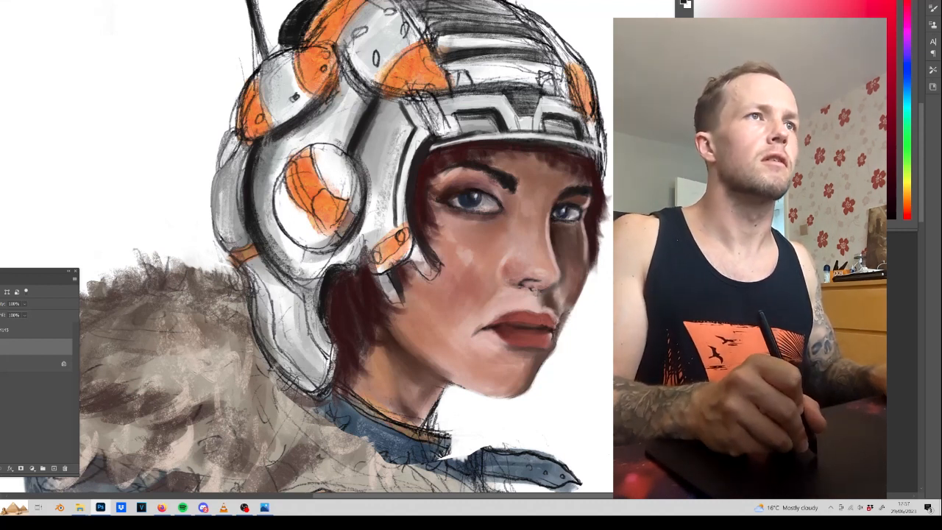
left_click_drag(438, 93, 502, 98)
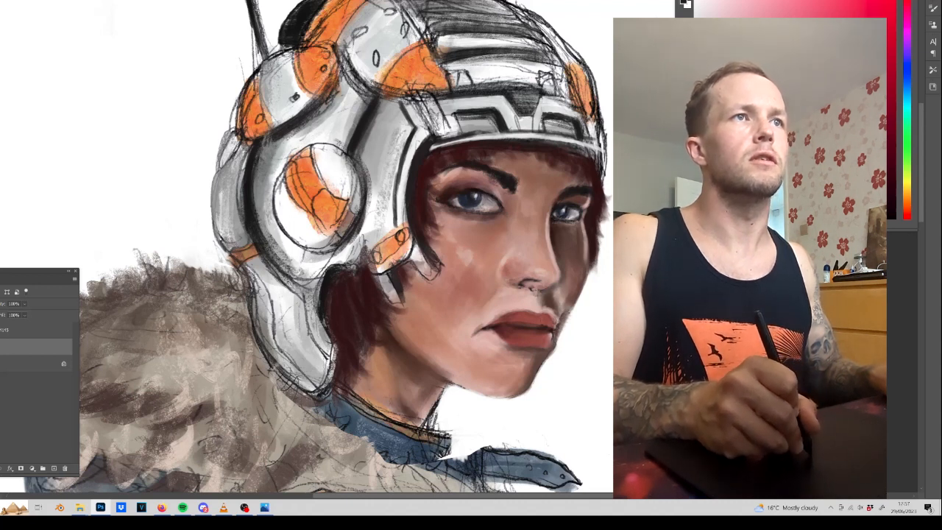
left_click_drag(544, 92, 569, 100)
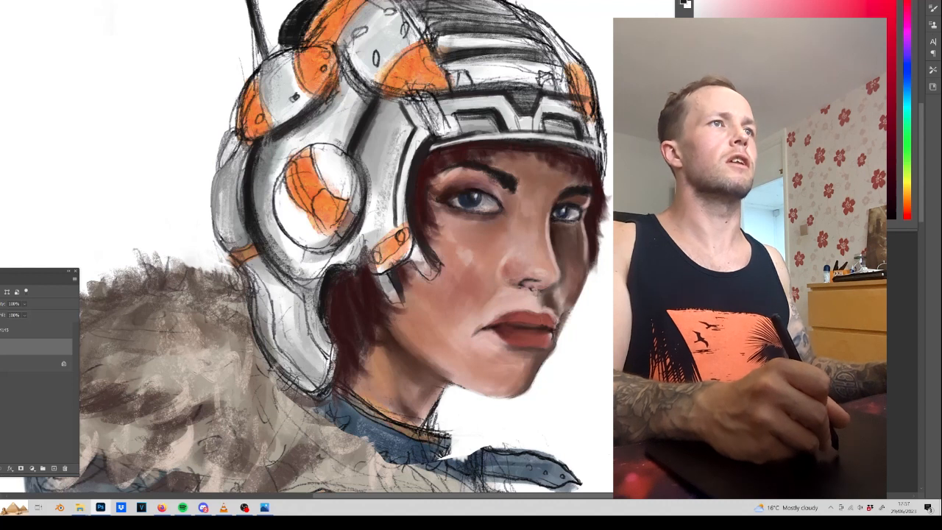
Refine the orange marking on the helmet's round ear disc with sampled orange and give the marking and disc thick black outlines.
left_click(415, 70, "alt")
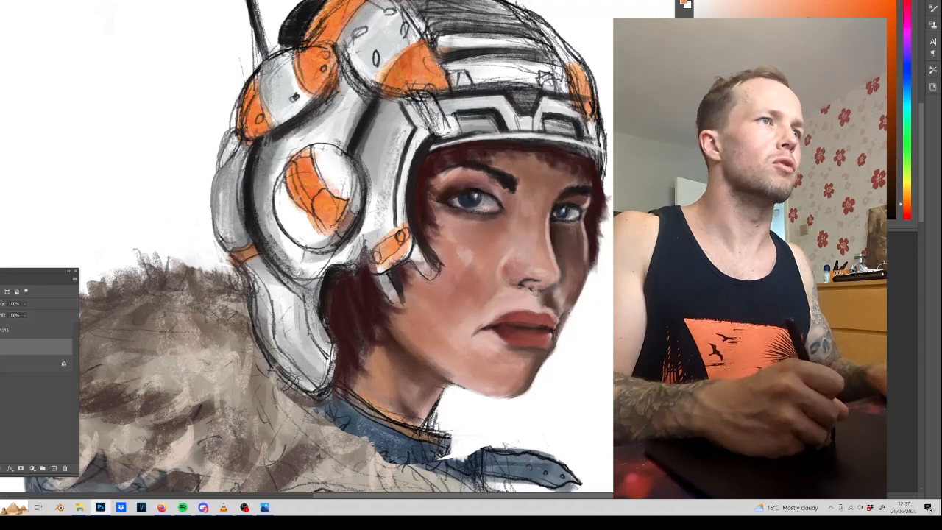
left_click_drag(294, 180, 306, 202)
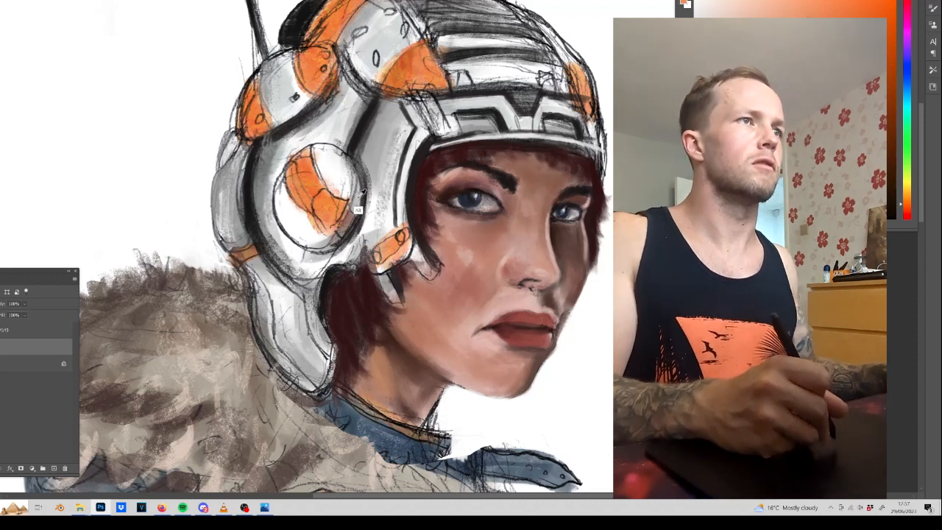
left_click(359, 135, "alt")
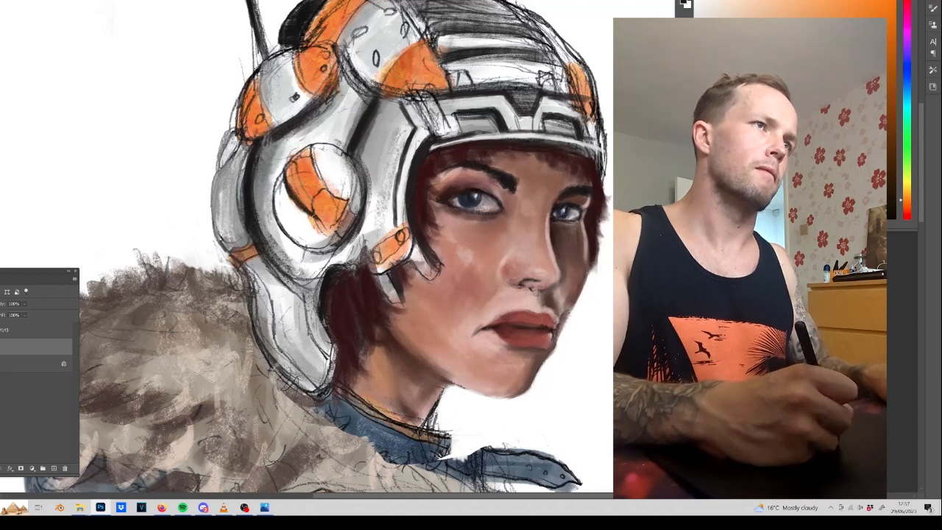
mouse_move(311, 145)
left_mouse_down()
mouse_move(328, 191)
mouse_move(311, 214)
left_mouse_up()
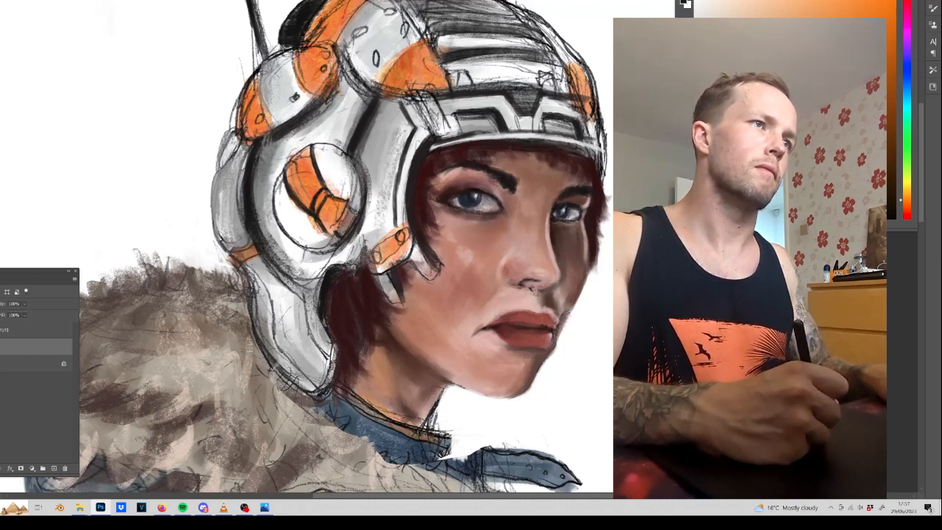
mouse_move(294, 241)
left_mouse_down()
mouse_move(336, 243)
mouse_move(360, 193)
left_mouse_up()
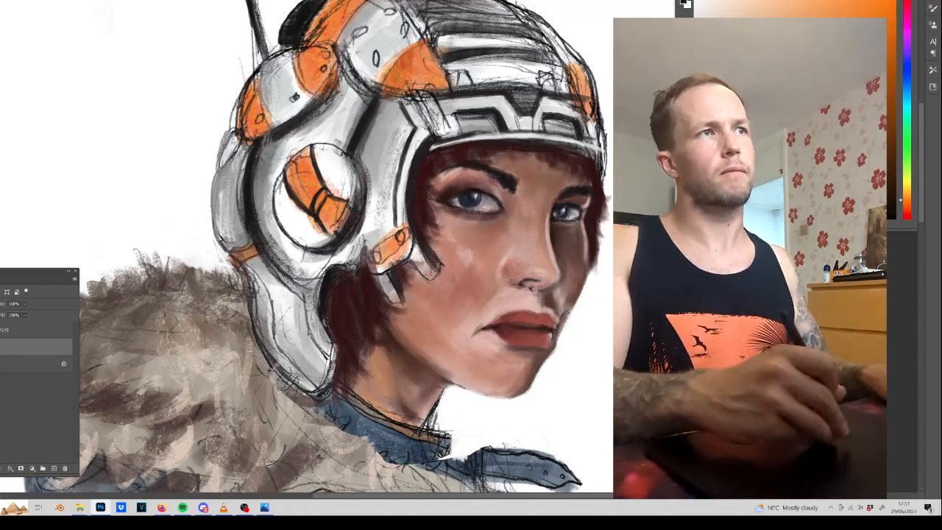
mouse_move(334, 147)
left_mouse_down()
mouse_move(361, 175)
mouse_move(361, 197)
left_mouse_up()
mouse_move(355, 163)
left_mouse_down()
mouse_move(357, 209)
mouse_move(314, 251)
left_mouse_up()
Fill the slot in the orange cheek tab with black and outline the orange bands on the upper ear pod.
left_click_drag(404, 243, 378, 262)
mouse_move(404, 233)
left_mouse_down()
mouse_move(370, 261)
mouse_move(376, 254)
left_mouse_up()
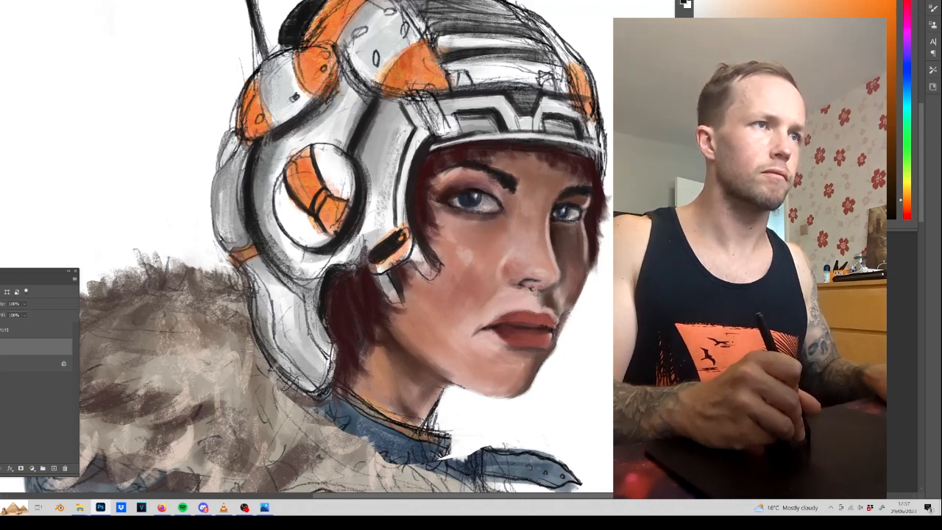
left_click_drag(409, 228, 378, 257)
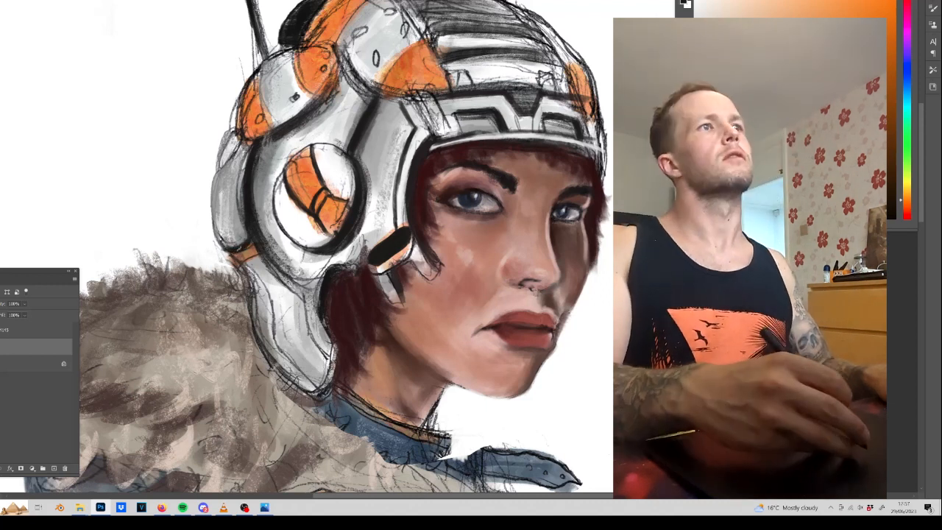
left_click_drag(261, 66, 278, 128)
mouse_move(295, 49)
left_mouse_down()
mouse_move(297, 78)
mouse_move(317, 95)
left_mouse_up()
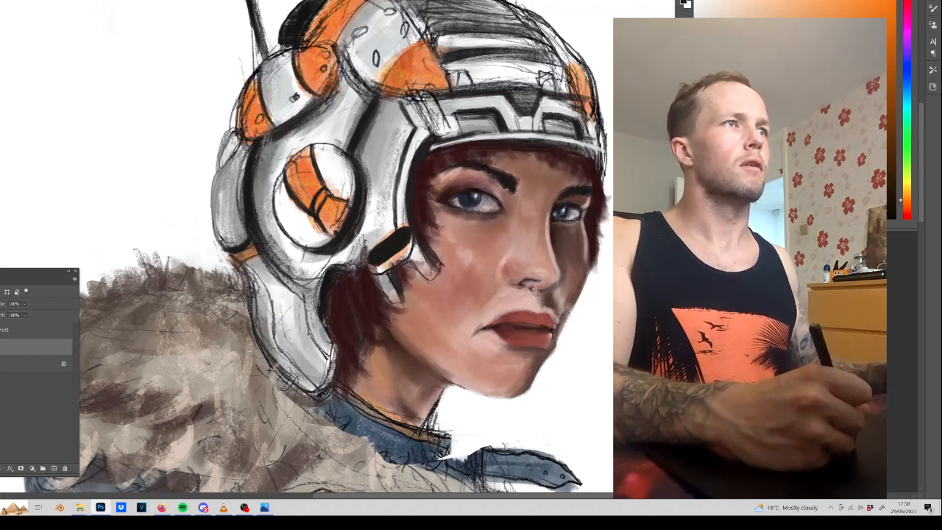
Paint sampled light grey over the sketch lines on the ear pods, front strips and cheek guard of the helmet.
left_click(290, 102, "alt")
left_click_drag(283, 54, 289, 77)
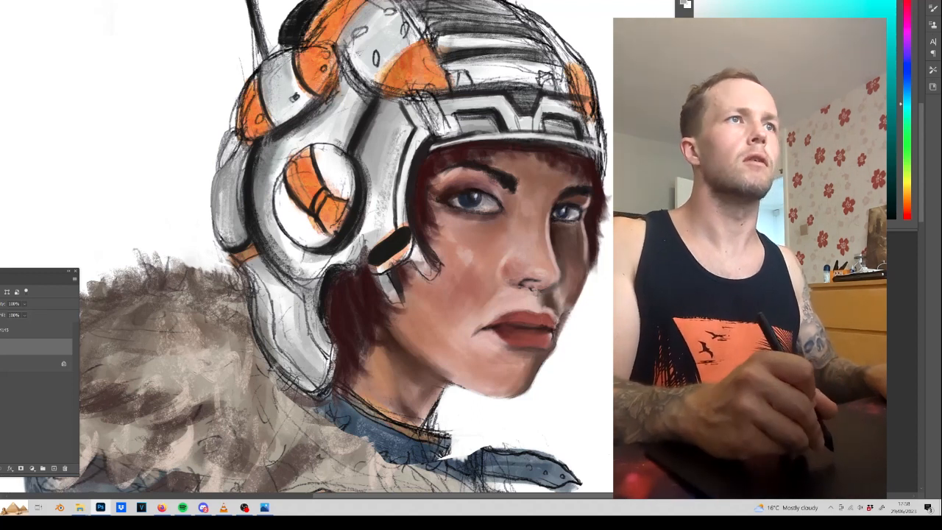
left_click_drag(380, 23, 361, 48)
left_click_drag(529, 57, 463, 65)
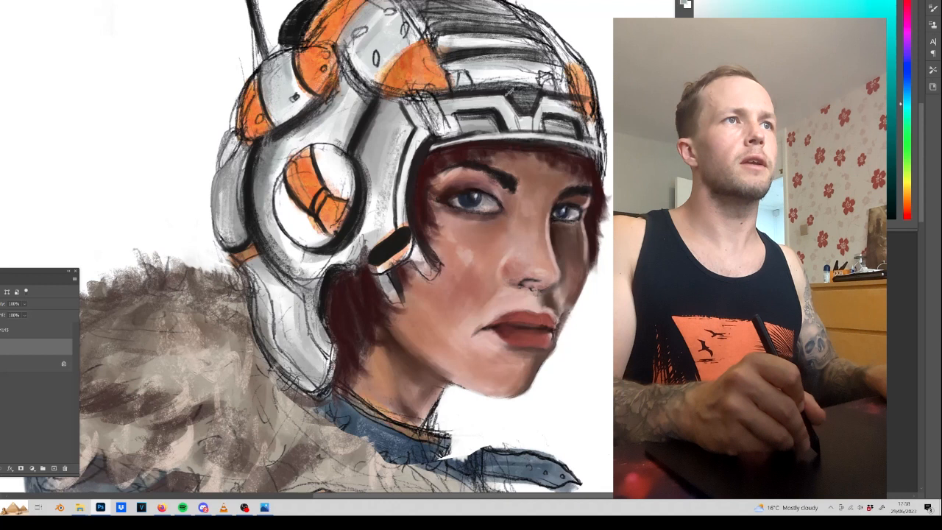
left_click_drag(490, 101, 472, 104)
left_click_drag(388, 156, 377, 201)
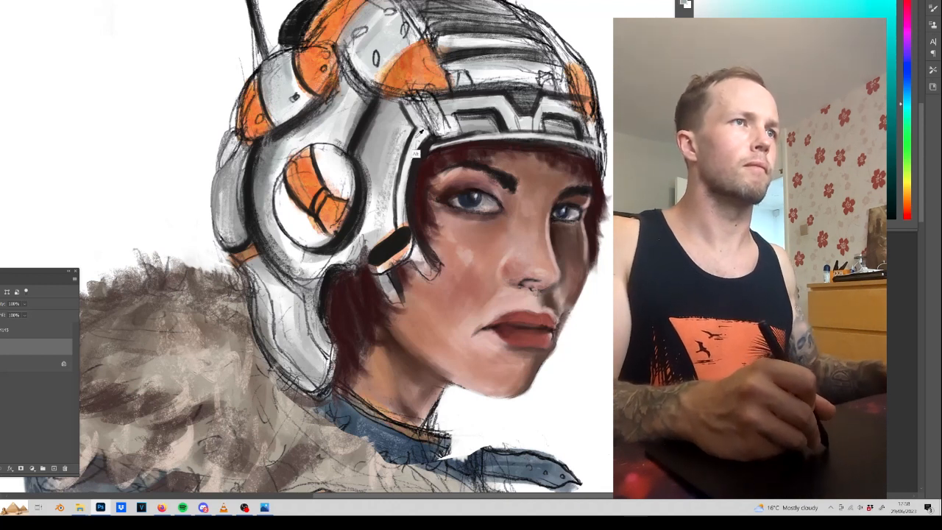
Smooth the helmet's side panel beside the face with sampled light grey and darken the band above the ear disc.
left_click(415, 156, "alt")
left_click_drag(398, 144, 389, 183)
left_click_drag(402, 126, 383, 186)
left_click_drag(396, 108, 377, 168)
left_click(343, 108, "alt")
mouse_move(324, 115)
left_mouse_down()
mouse_move(286, 128)
mouse_move(272, 108)
mouse_move(295, 86)
left_mouse_up()
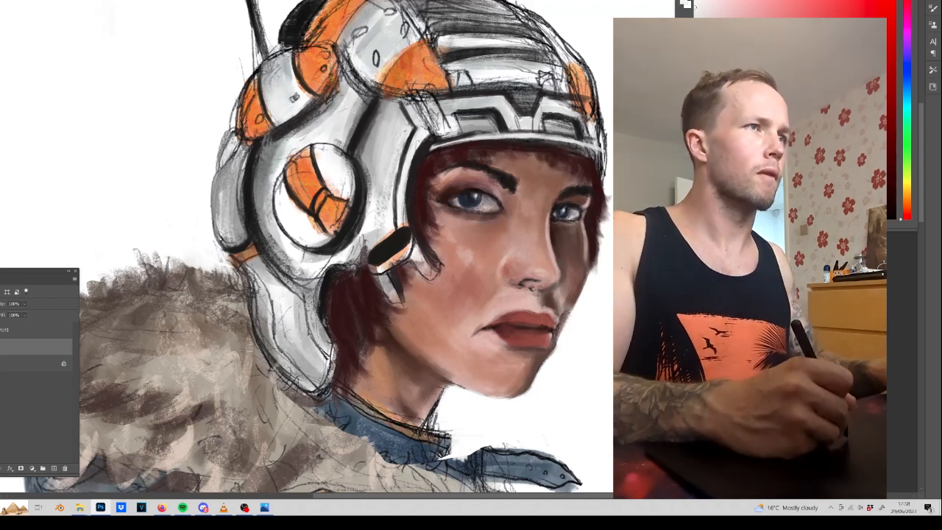
Shade the rear ear pod with sampled grey and dark edge strokes, continuing the shading down the lower neck guard.
left_click_drag(240, 147, 237, 243)
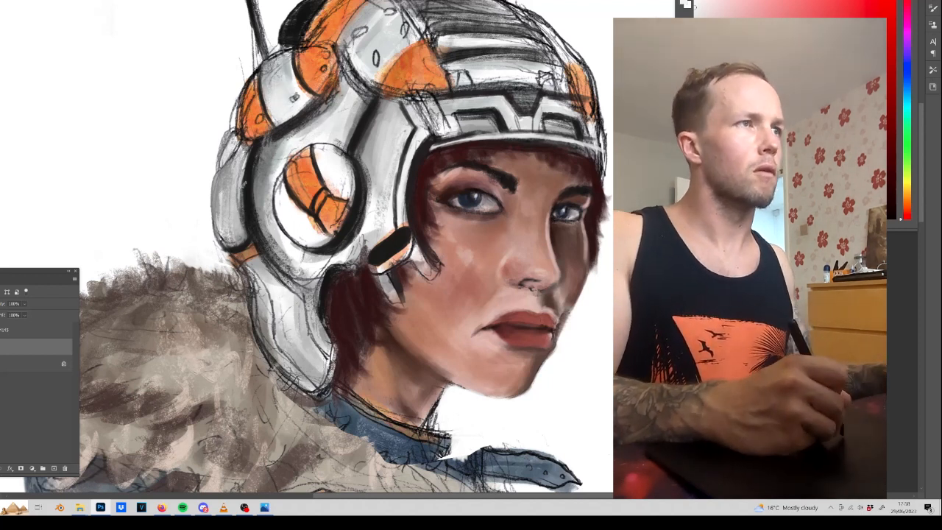
left_click(220, 180, "alt")
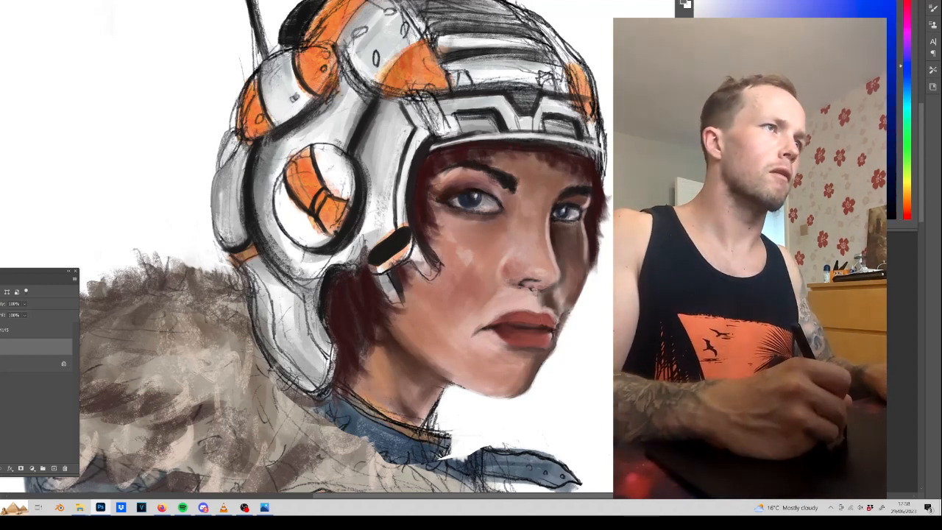
left_click_drag(220, 173, 220, 235)
left_click_drag(222, 188, 229, 236)
left_click_drag(234, 156, 230, 215)
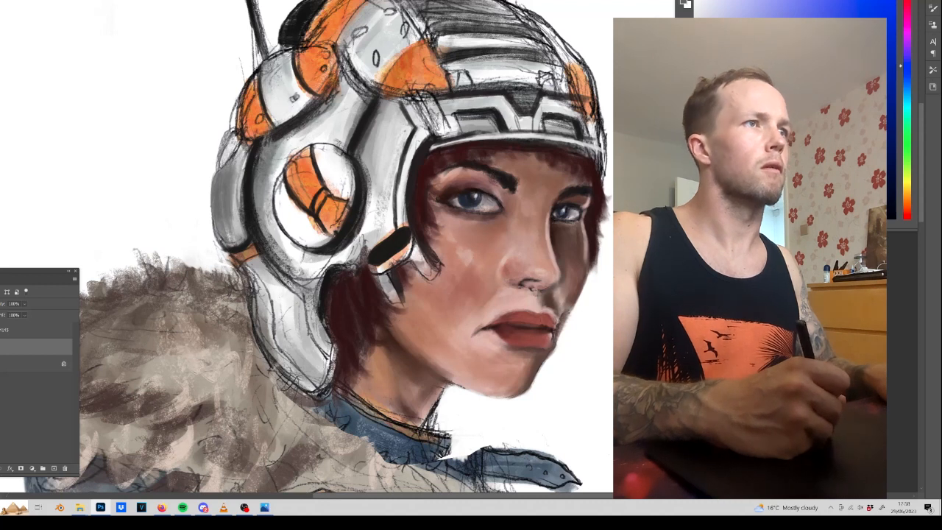
left_click_drag(230, 133, 220, 172)
mouse_move(251, 258)
left_mouse_down()
mouse_move(260, 319)
mouse_move(322, 384)
left_mouse_up()
left_click_drag(282, 302, 299, 340)
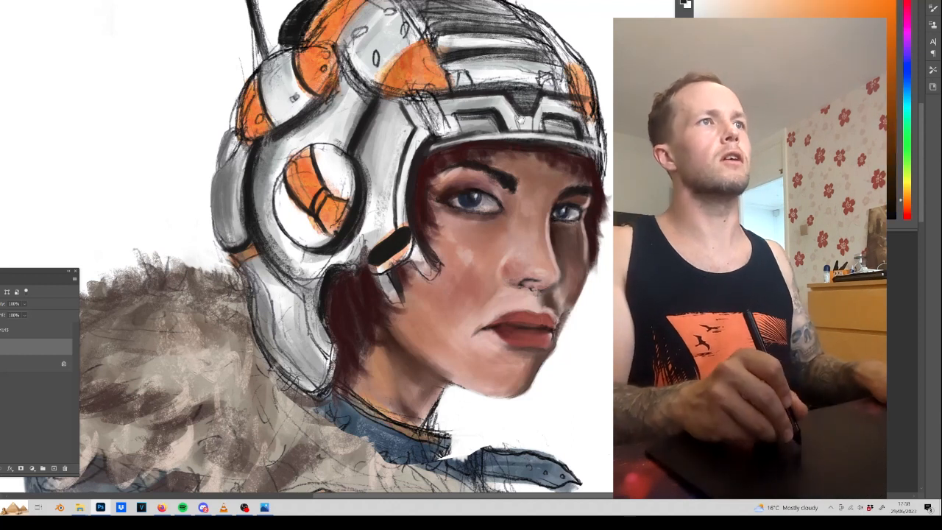
Flip the canvas horizontally and paint thick black lines along the grooves between the helmet's crown ridges.
left_click_drag(520, 120, 513, 187)
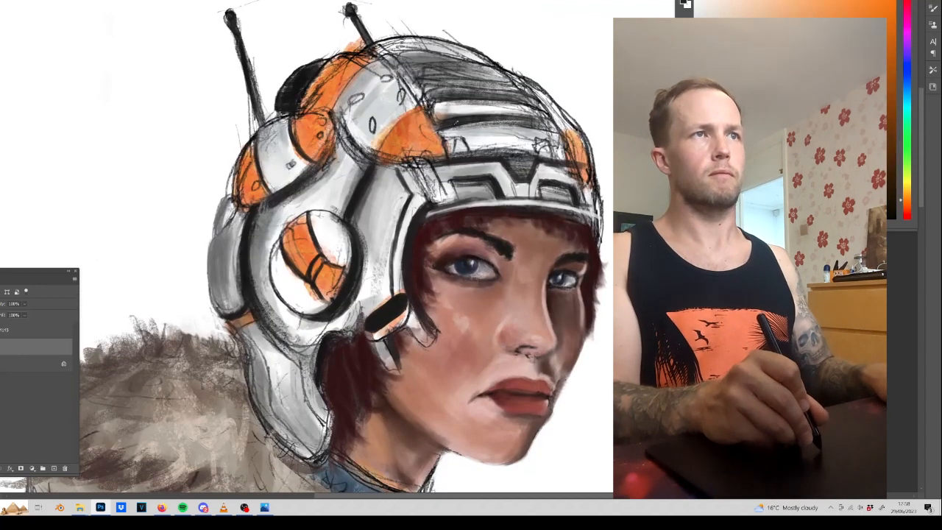
key("ctrl+shift+h")
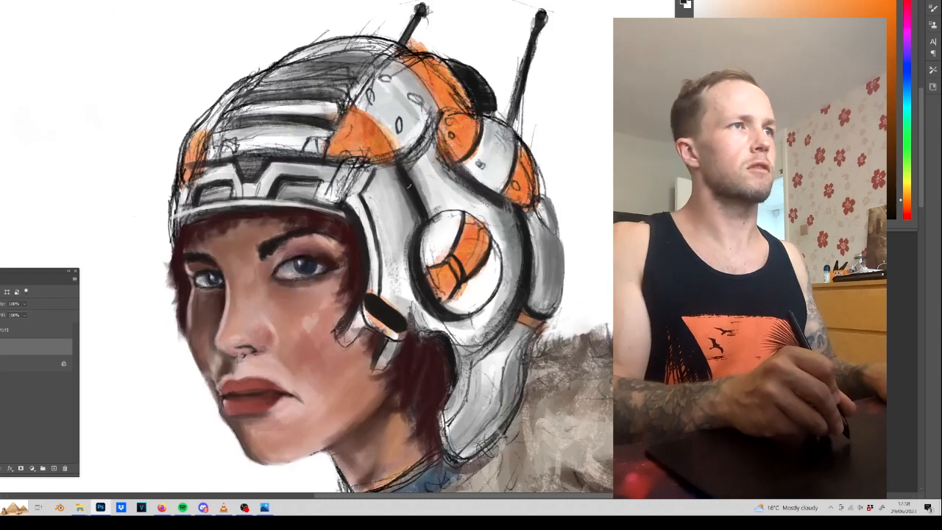
left_click_drag(213, 134, 305, 122)
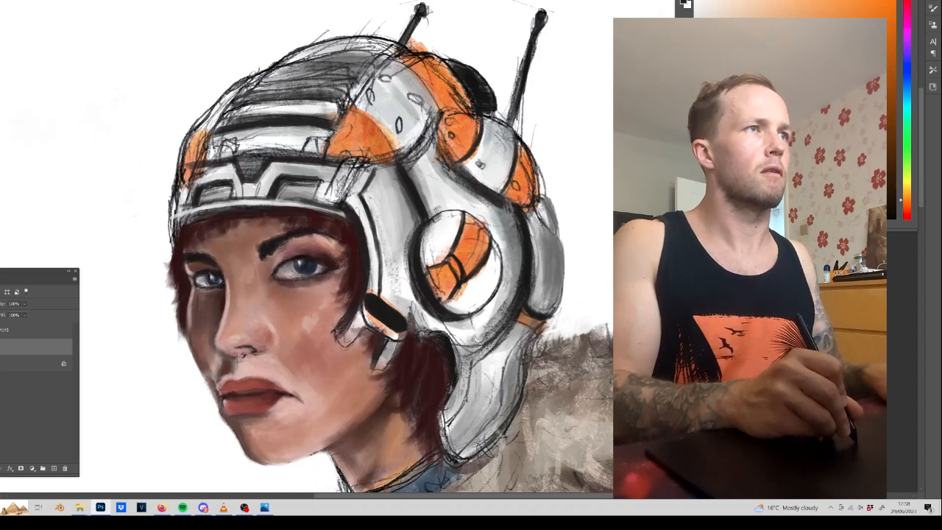
left_click_drag(224, 110, 341, 100)
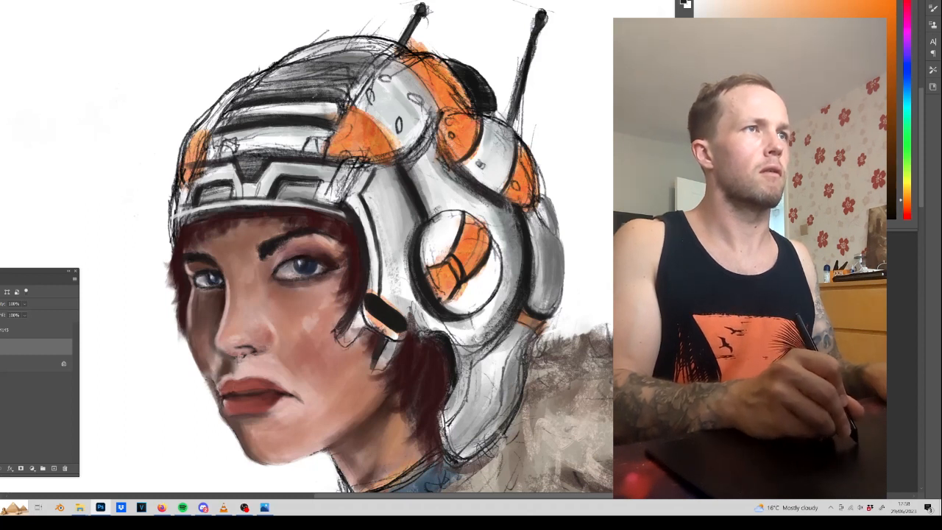
mouse_move(243, 94)
left_mouse_down()
mouse_move(355, 84)
mouse_move(301, 78)
mouse_move(309, 69)
mouse_move(365, 69)
left_mouse_up()
left_click_drag(279, 59, 359, 51)
left_click_drag(293, 58, 392, 51)
Outline the crown's side edge, the large orange patch, the grey side panel and the strap beside the brow panels in black.
left_click_drag(325, 151, 397, 45)
left_click_drag(354, 107, 400, 153)
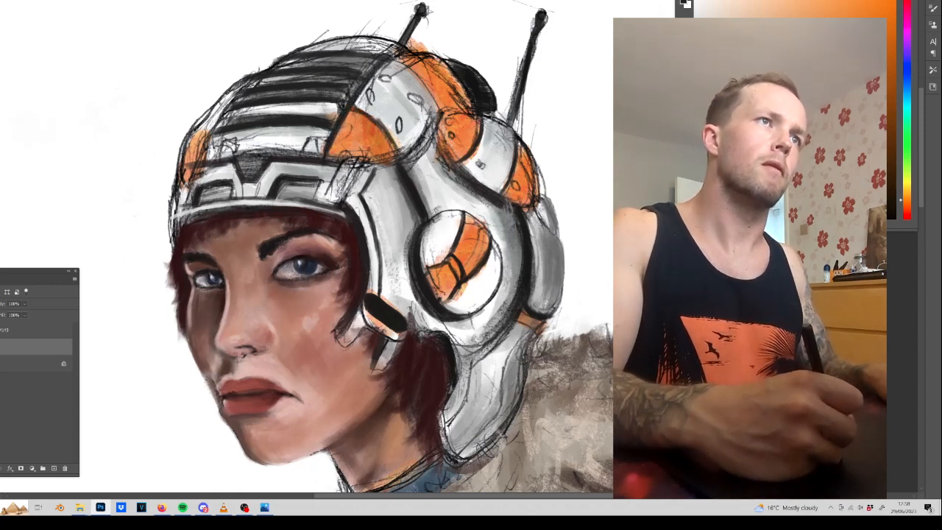
mouse_move(393, 59)
left_mouse_down()
mouse_move(422, 78)
mouse_move(448, 116)
mouse_move(442, 112)
left_mouse_up()
left_click_drag(353, 107, 398, 153)
mouse_move(328, 154)
left_mouse_down()
mouse_move(349, 163)
mouse_move(340, 202)
left_mouse_up()
left_click_drag(361, 159, 341, 202)
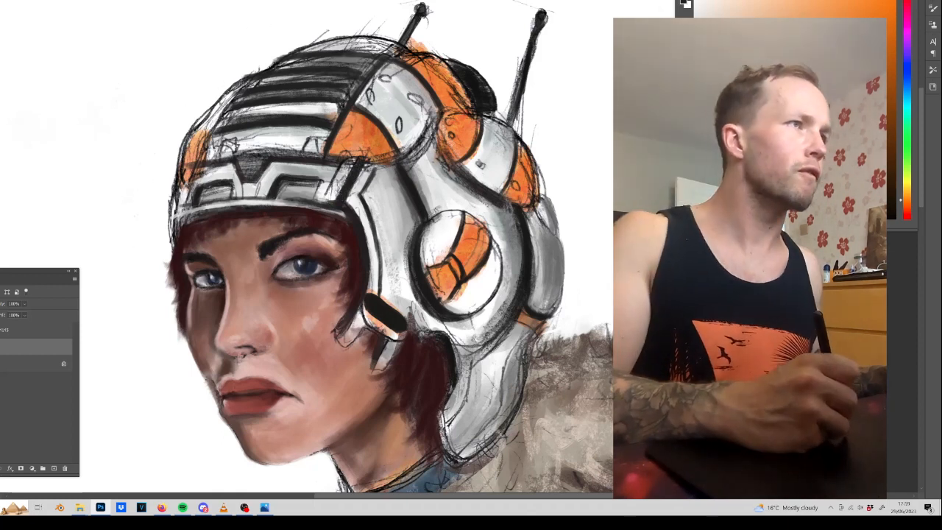
Darken the helmet's far lower edge and add sampled dark red hair at the far temple.
left_click(190, 233, "alt")
left_click_drag(180, 190, 169, 254)
left_click(182, 253, "alt")
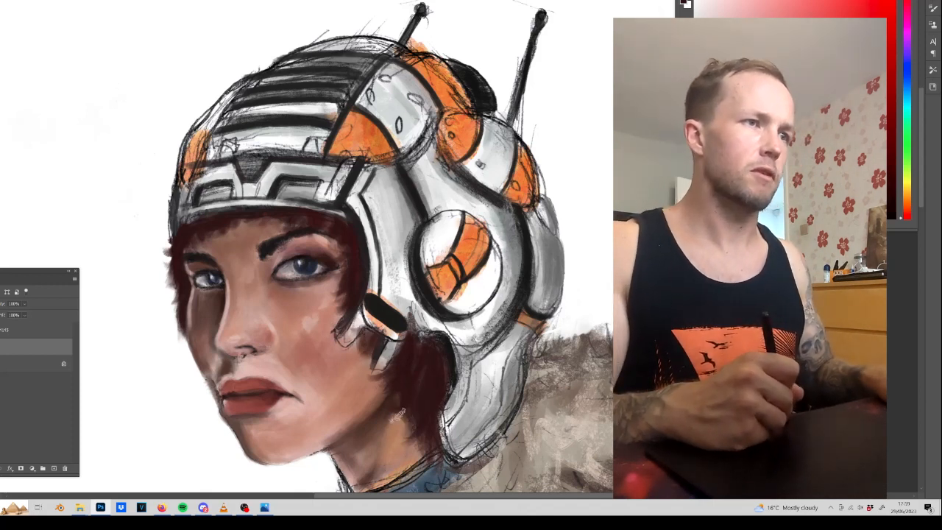
Darken the hair tip beside the cheek and paint a thick black outline along the inner edge of the neck guard.
left_click_drag(367, 307, 440, 140)
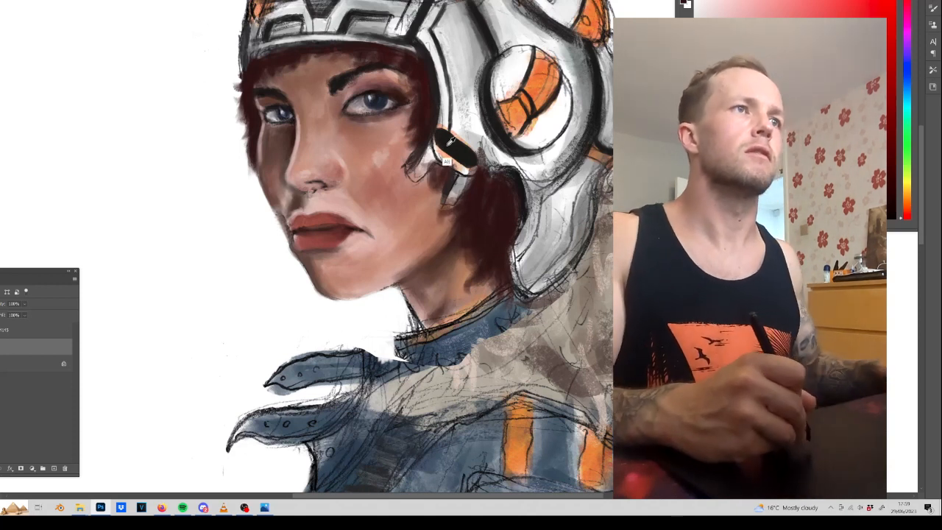
left_click_drag(413, 159, 405, 171)
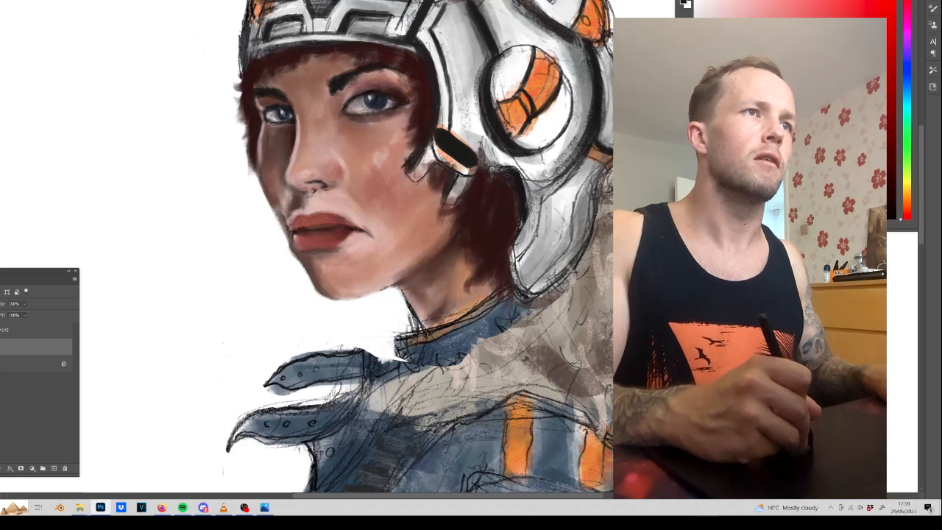
mouse_move(513, 248)
left_mouse_down()
mouse_move(519, 283)
mouse_move(533, 291)
left_mouse_up()
left_click_drag(520, 230, 517, 277)
left_click_drag(516, 174, 527, 226)
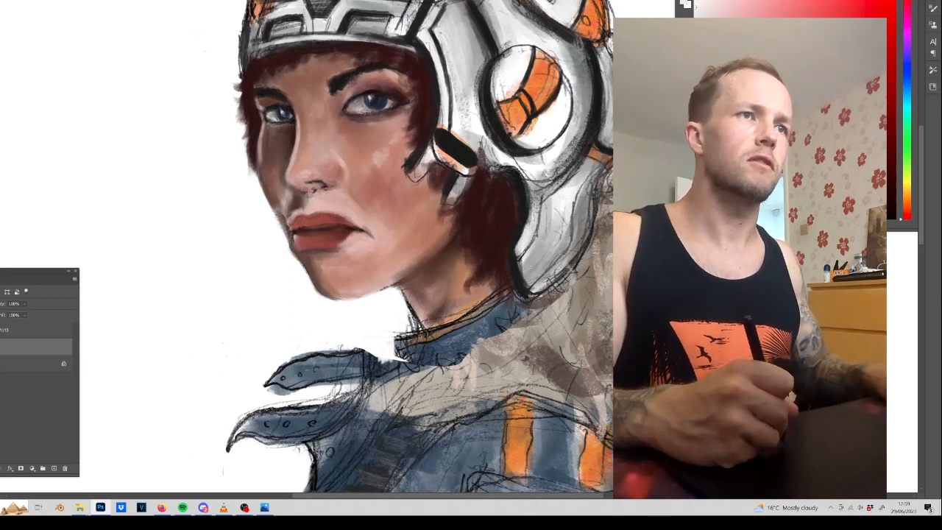
Repaint the ear disc's marking with sampled orange and cover the sketch lines around it with light grey.
left_click(546, 73, "alt")
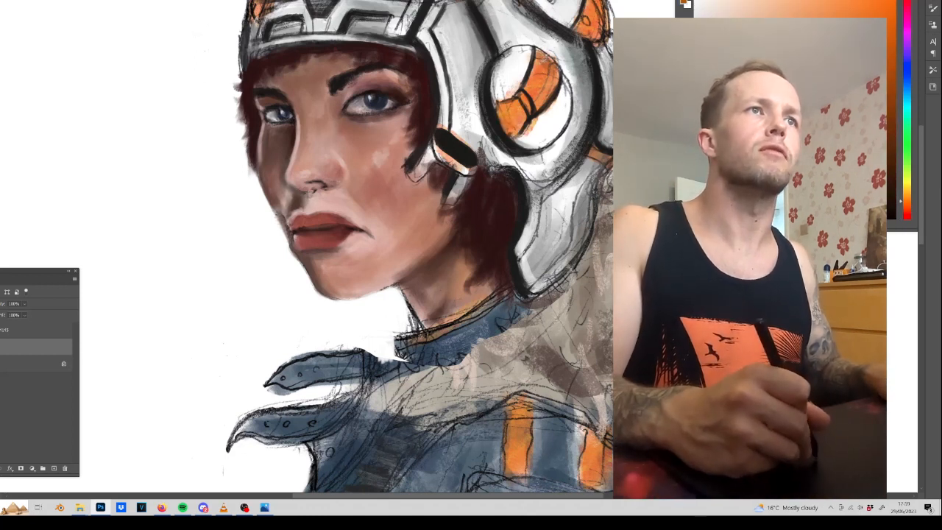
left_click(504, 69, "alt")
mouse_move(514, 80)
left_mouse_down()
mouse_move(525, 53)
mouse_move(523, 81)
mouse_move(552, 134)
left_mouse_up()
left_click(574, 109, "alt")
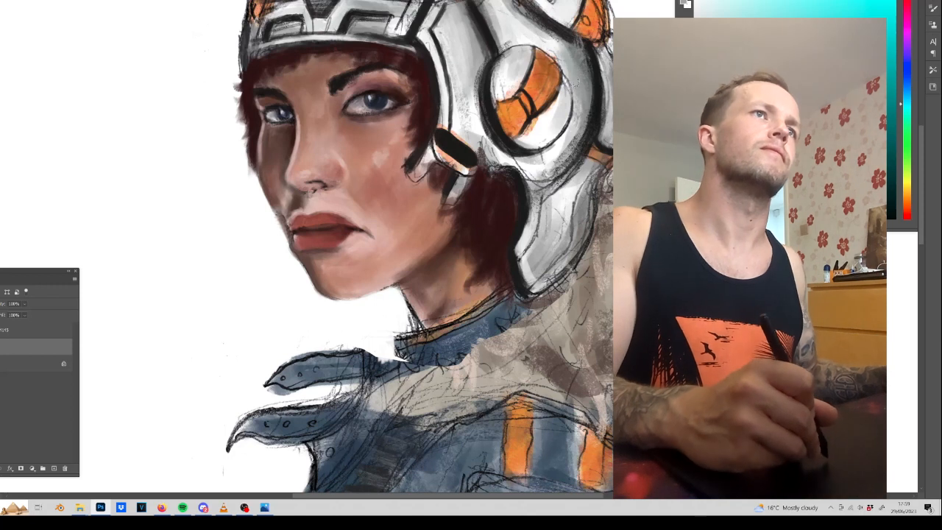
Strengthen the dark line behind the ear disc and rework the shading on the lower neck guard.
left_click(523, 43, "alt")
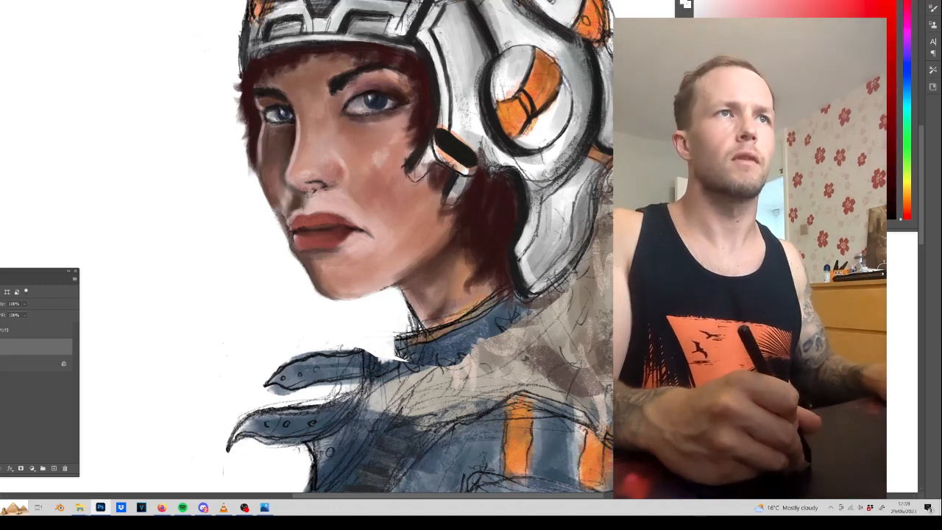
left_click_drag(605, 50, 609, 100)
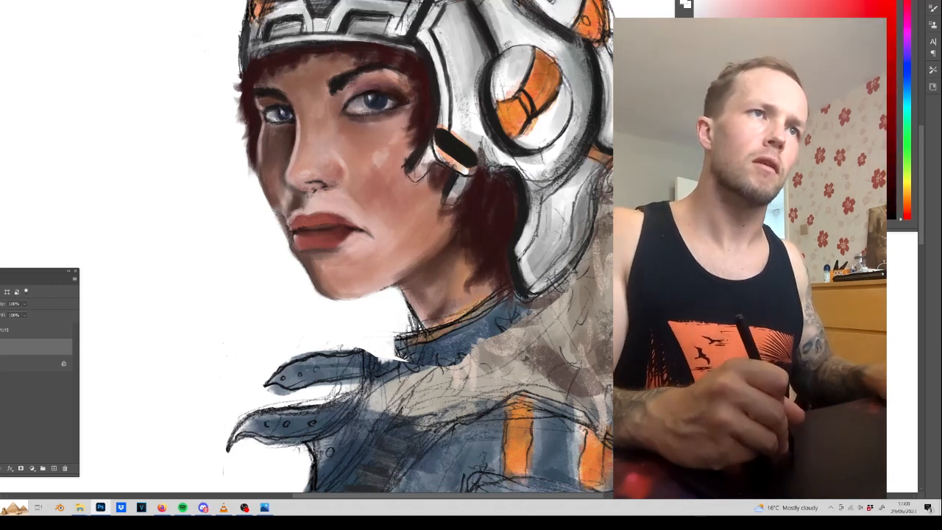
mouse_move(584, 162)
left_mouse_down()
mouse_move(553, 203)
mouse_move(537, 254)
left_mouse_up()
left_click_drag(555, 223, 545, 257)
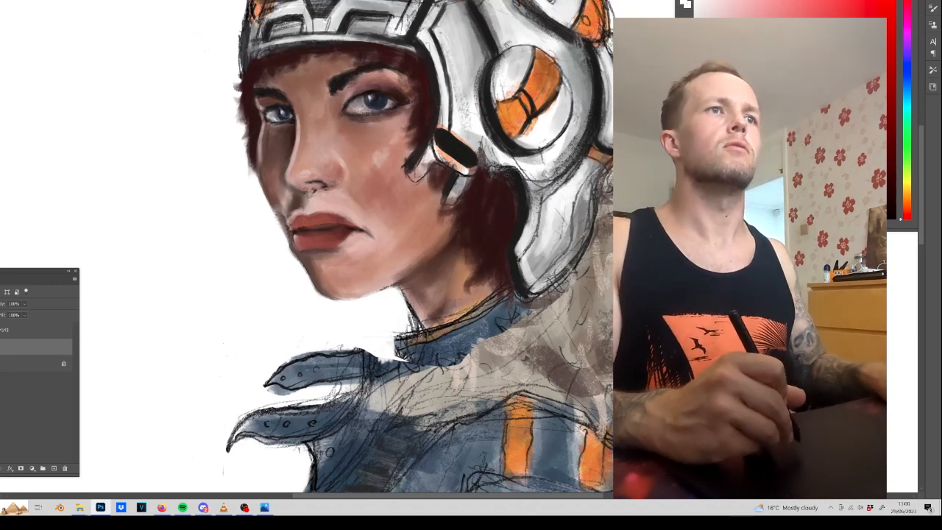
Paint sampled light tones along the helmet's crown ridges to clean up the sketch lines between the black grooves.
left_click_drag(515, 221, 546, 394)
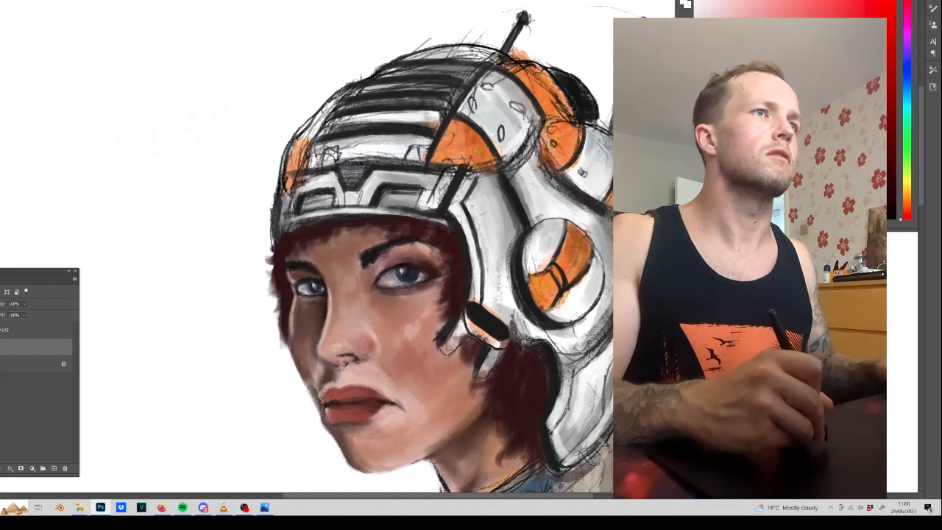
left_click(396, 149, "alt")
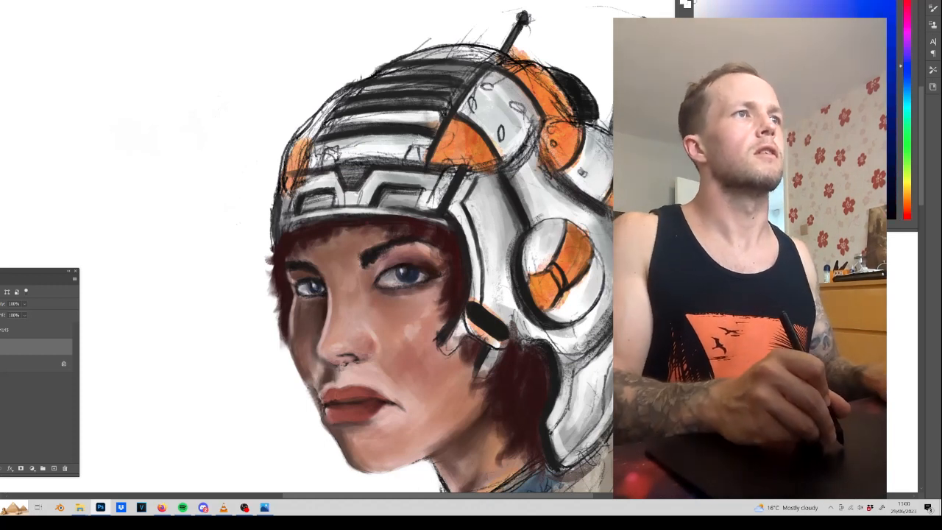
mouse_move(338, 105)
left_mouse_down()
mouse_move(434, 96)
mouse_move(463, 78)
left_mouse_up()
mouse_move(387, 71)
left_mouse_down()
mouse_move(469, 66)
mouse_move(473, 56)
left_mouse_up()
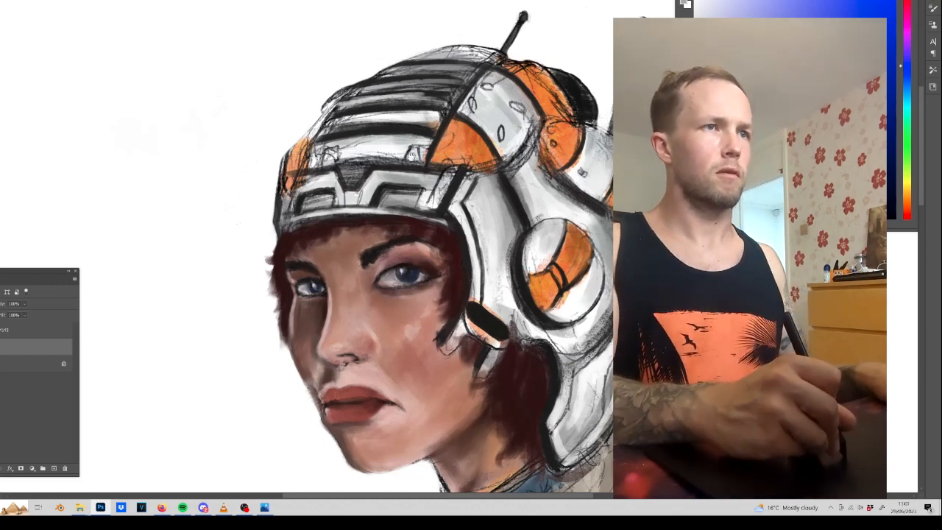
Switch to the rough textured Untitled brush numbered 4 in the dzarken brushes set.
left_click_drag(398, 440, 416, 218)
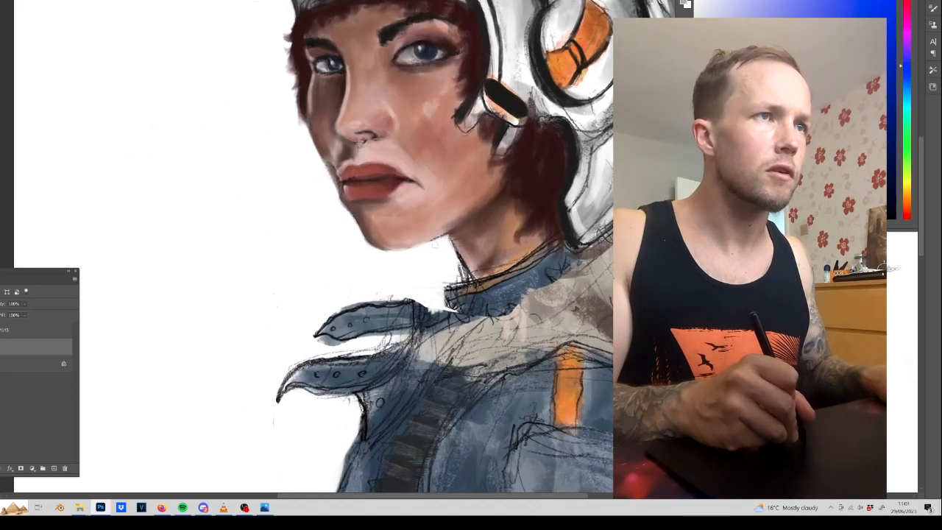
mouse_move(448, 241)
left_mouse_down()
mouse_move(473, 277)
mouse_move(226, 357)
left_mouse_up()
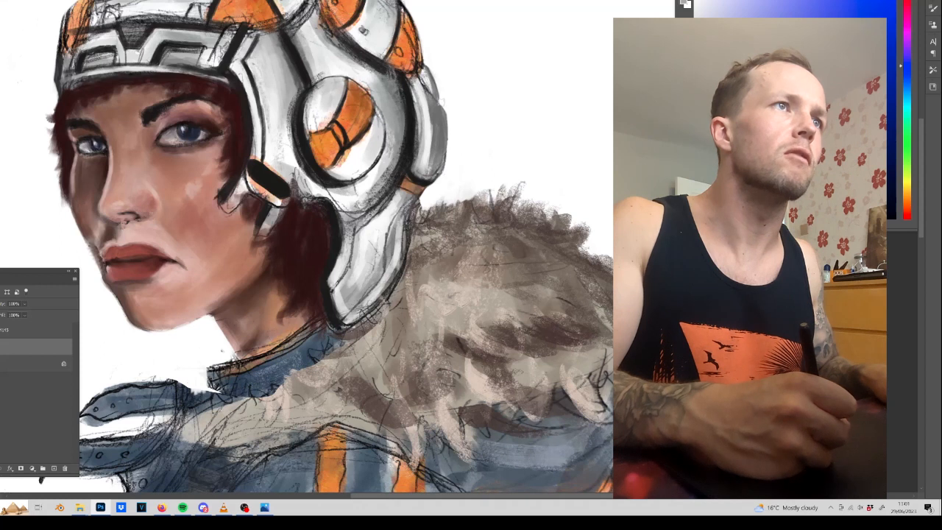
left_click_drag(422, 12, 450, 134)
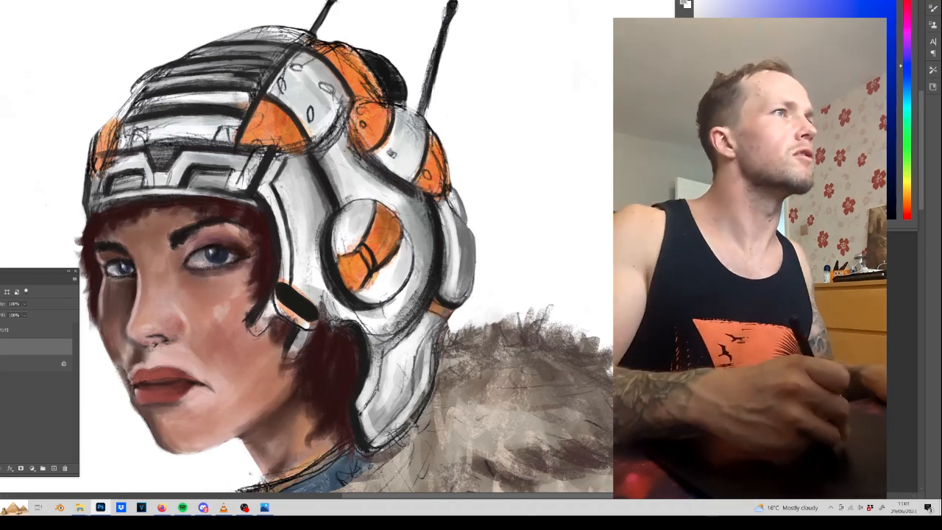
right_click(537, 342)
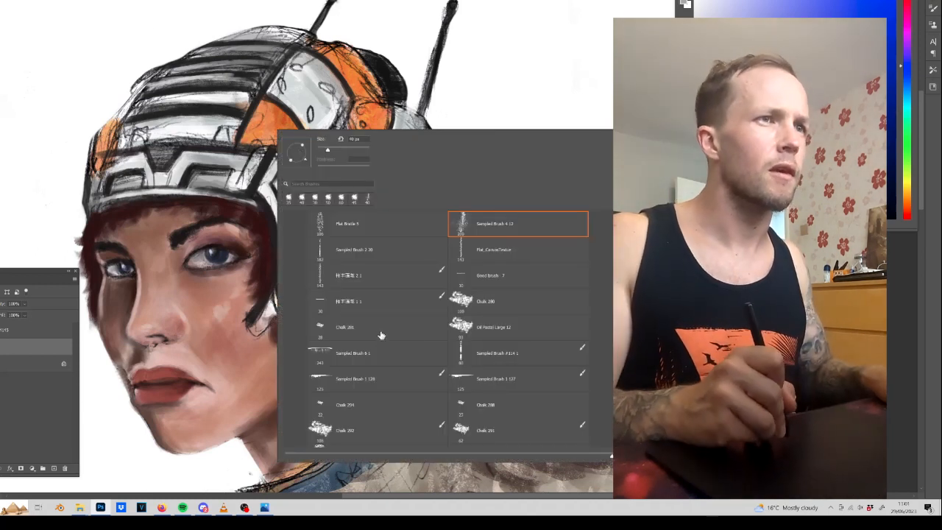
scroll(446, 327, "up", 5)
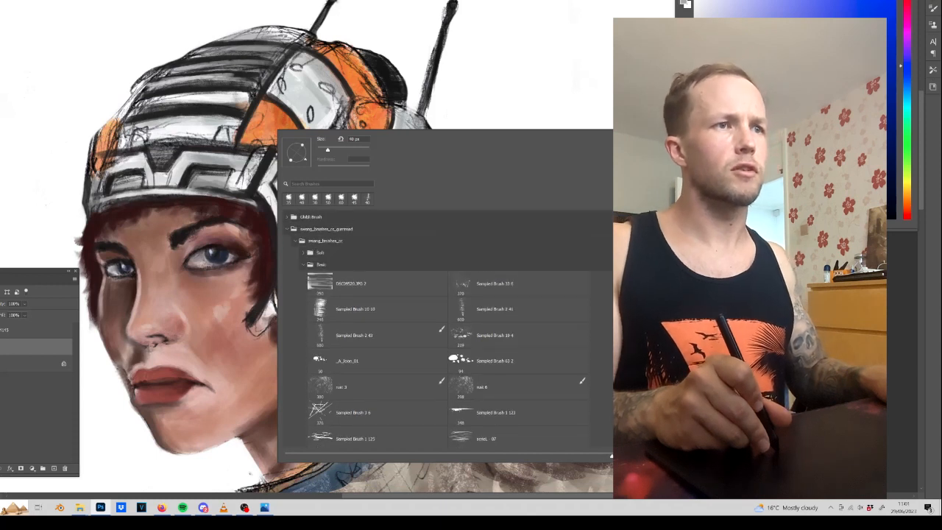
scroll(442, 423, "up", 3)
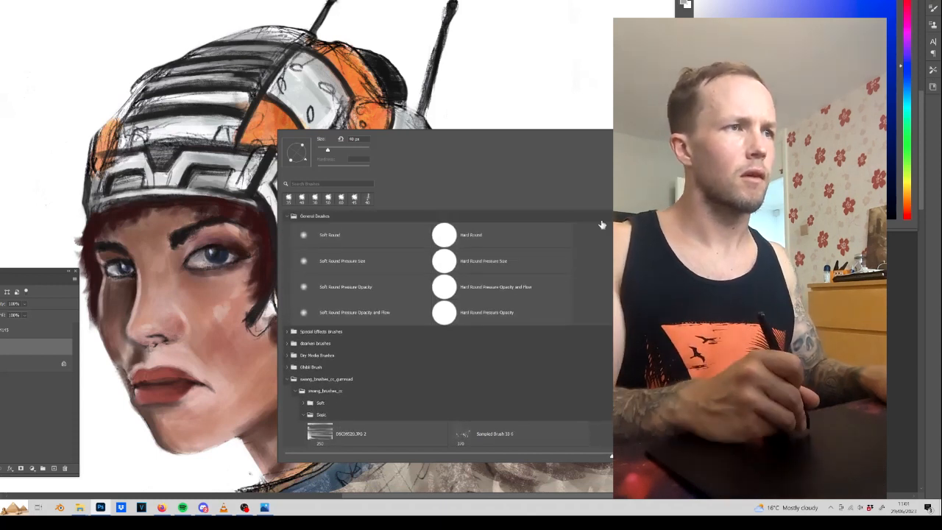
left_click(297, 344)
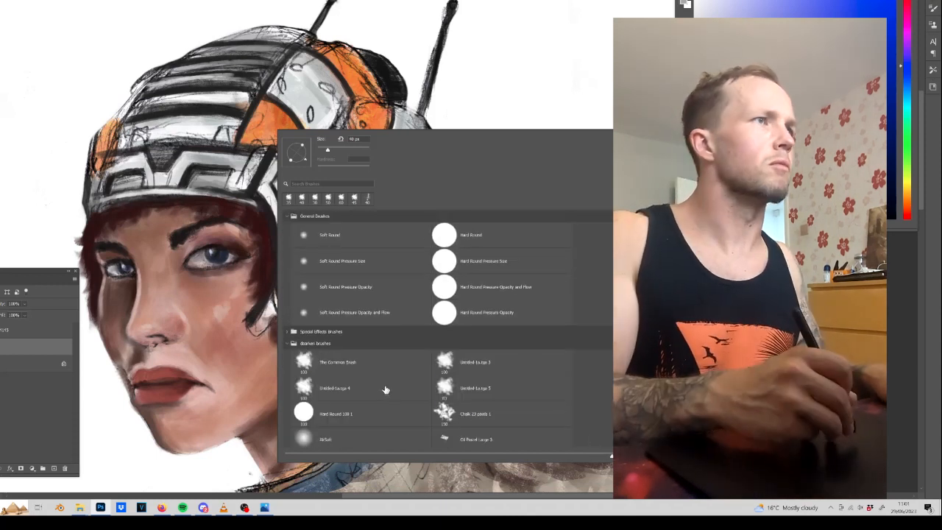
left_click(385, 390)
key("Return")
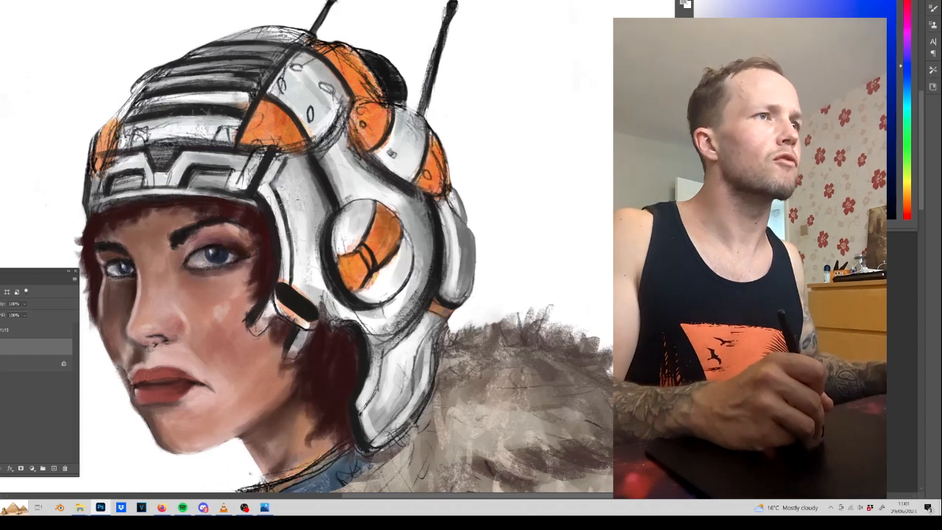
Dab sampled dark and orange wear texture over the helmet's white side panel and the area around the ear pods.
left_click(327, 249, "alt")
mouse_move(327, 218)
left_mouse_down()
mouse_move(315, 272)
mouse_move(303, 199)
left_mouse_up()
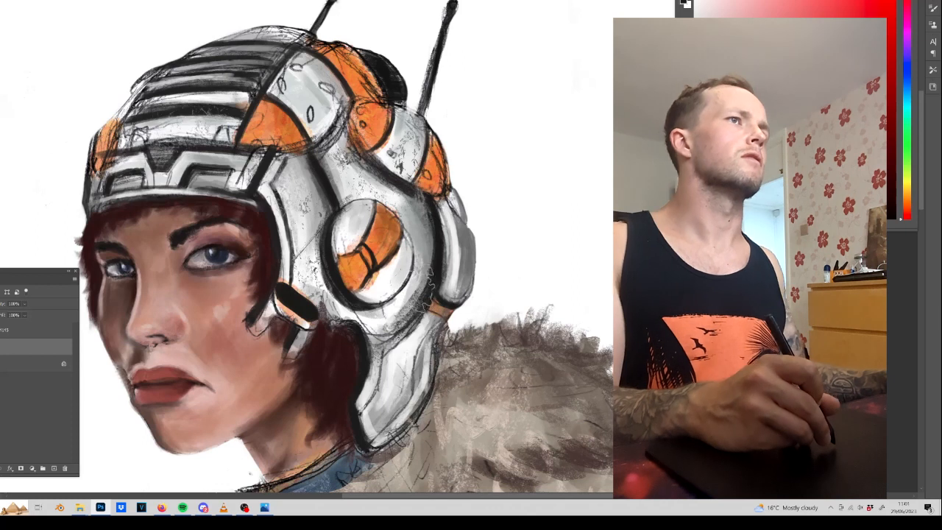
left_click(371, 126, "alt")
left_click_drag(349, 158, 366, 161)
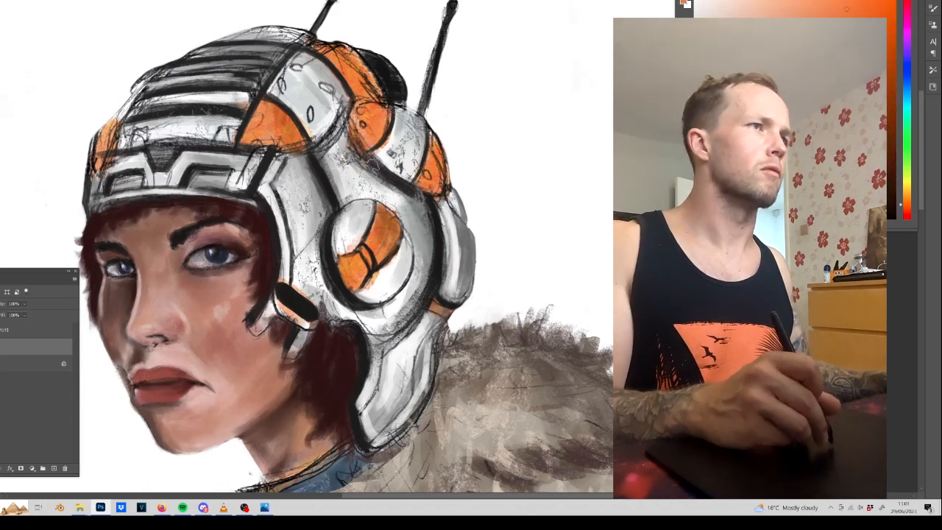
Switch the painting brush to The Common Brush.
right_click(287, 99)
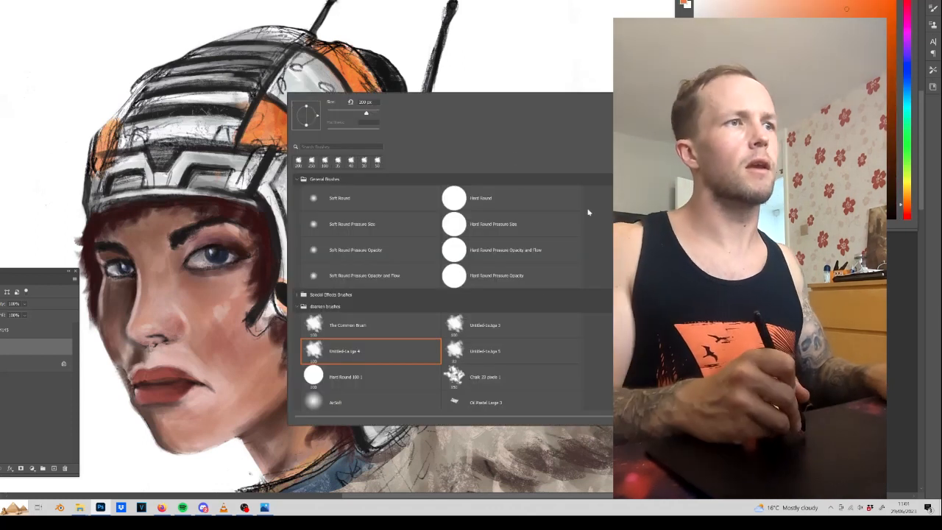
left_click(356, 321)
left_click(452, 89)
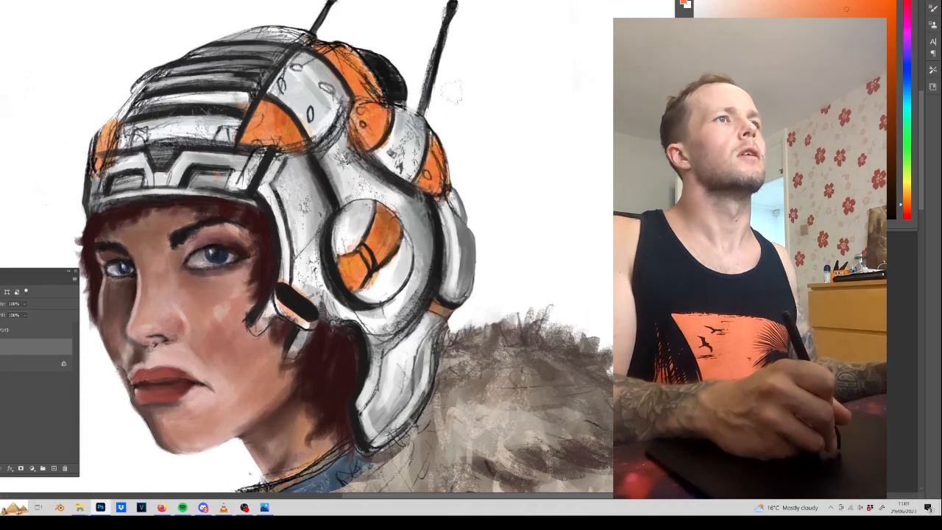
Paint sampled black over the dark dome behind the helmet and block in two small recesses on the brow band.
left_click(391, 82, "alt")
left_click_drag(374, 41, 374, 66)
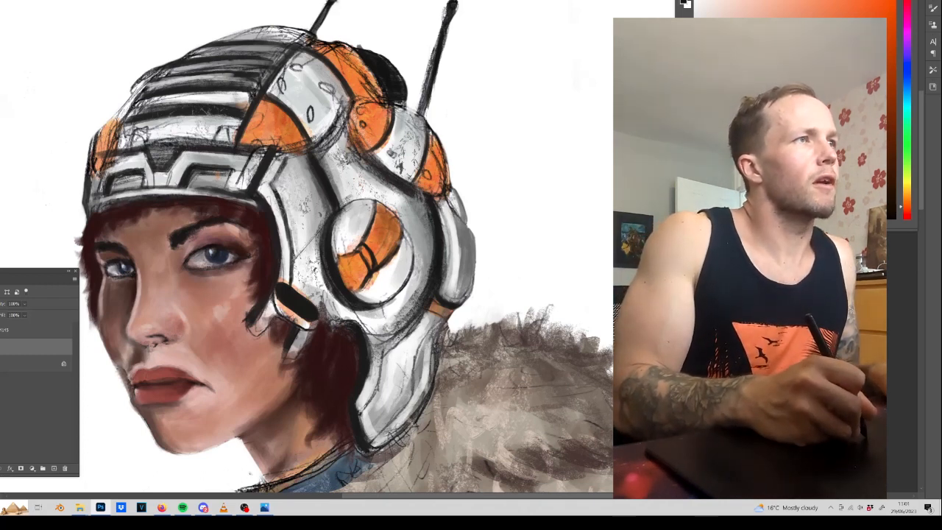
left_click_drag(136, 133, 139, 133)
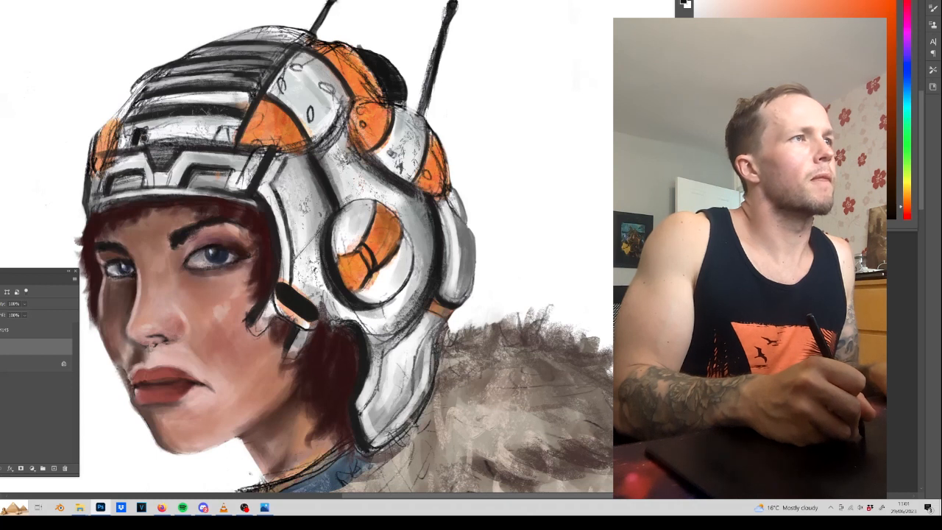
left_click_drag(220, 132, 225, 138)
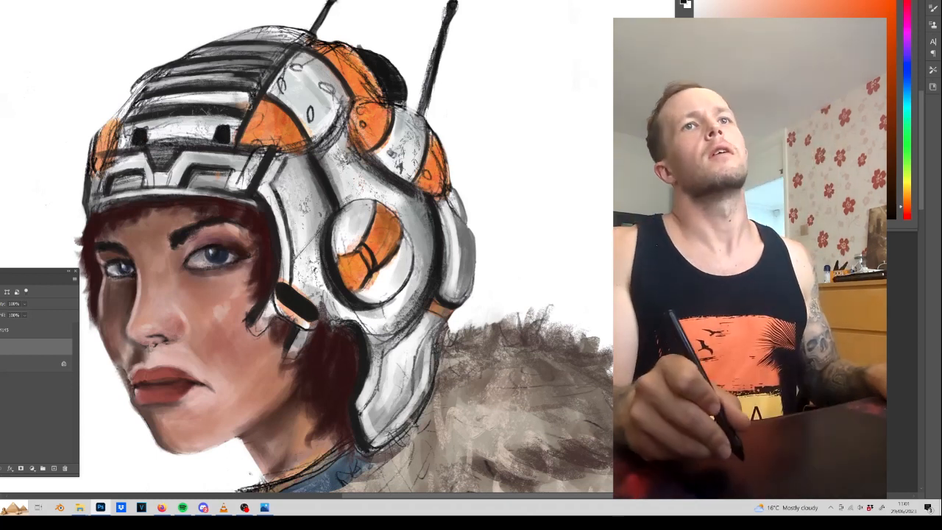
Choose a deep cyan-blue colour and fill the two black brow recesses with it as lights.
left_click(906, 107)
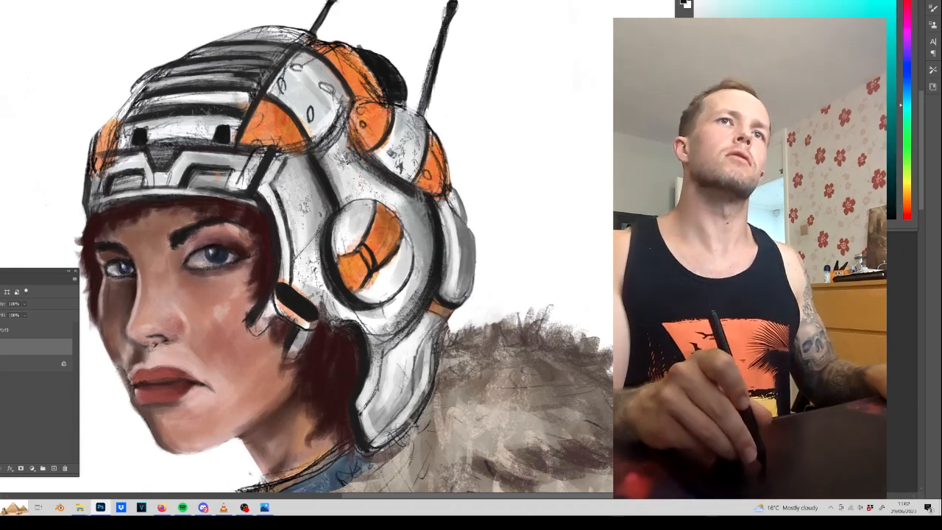
left_click(809, 110)
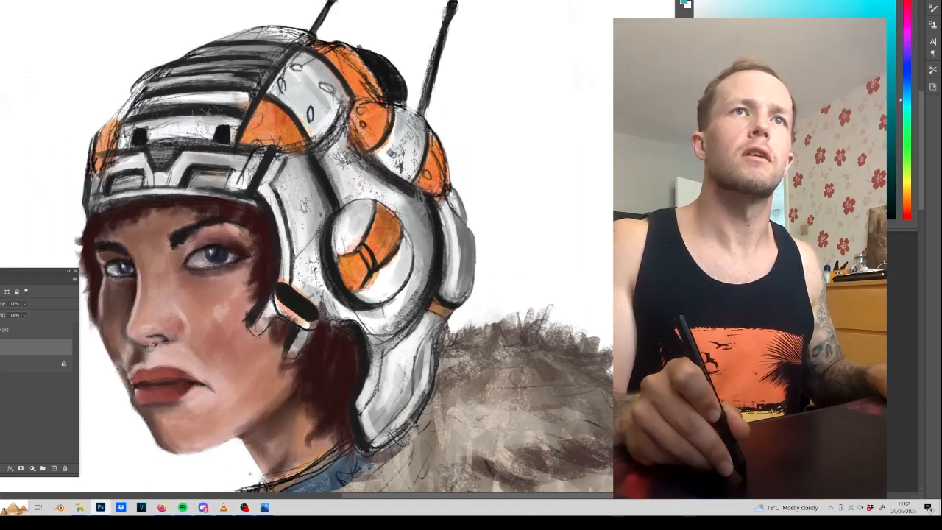
left_click(907, 92)
mouse_move(143, 142)
left_mouse_down()
mouse_move(137, 134)
mouse_move(139, 145)
left_mouse_up()
mouse_move(217, 138)
left_mouse_down()
mouse_move(224, 128)
mouse_move(221, 137)
left_mouse_up()
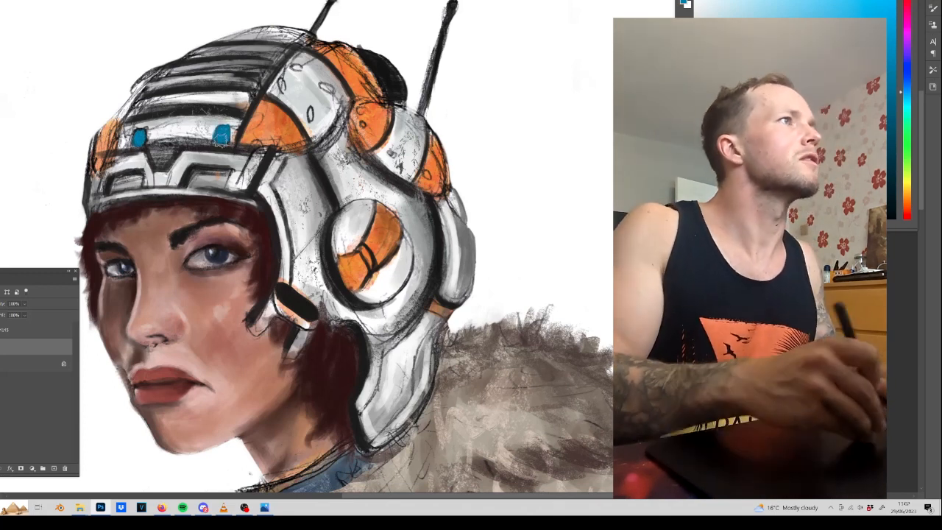
Brighten the centres of both blue brow lights with the brush in Color Dodge mode.
left_click(0, 0)
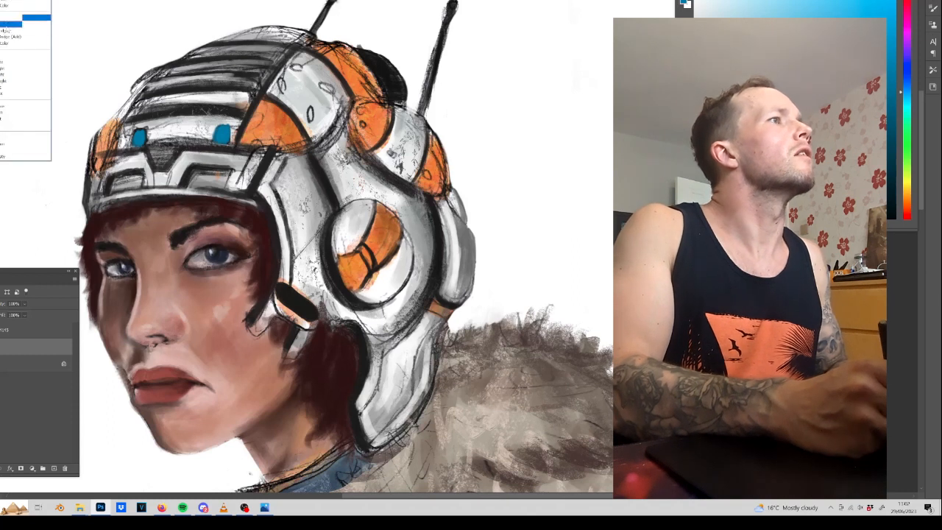
left_click(10, 28)
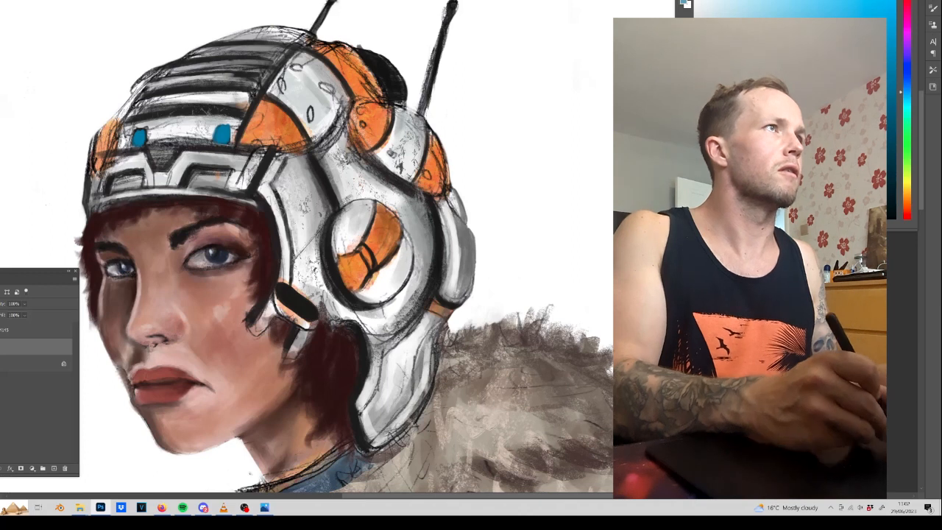
left_click_drag(139, 134, 140, 141)
left_click_drag(221, 141, 223, 133)
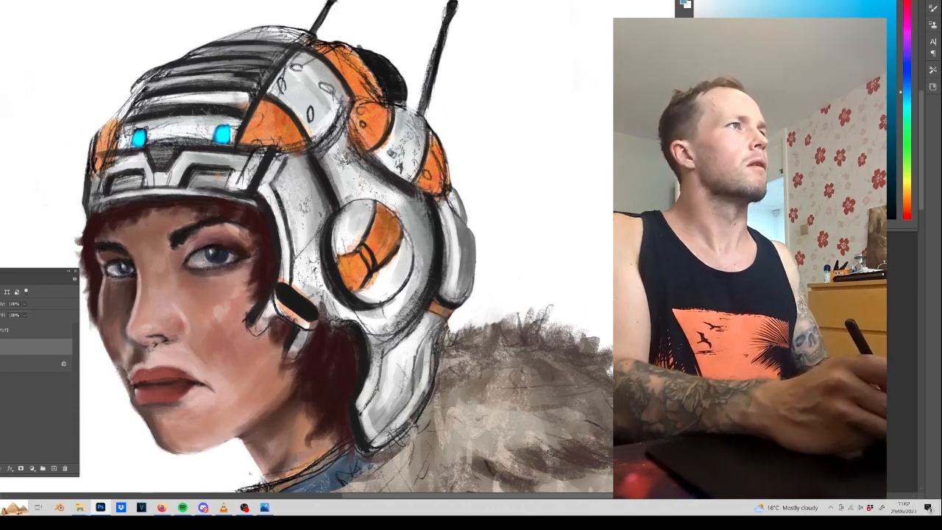
left_click(15, 2)
left_click(15, 3)
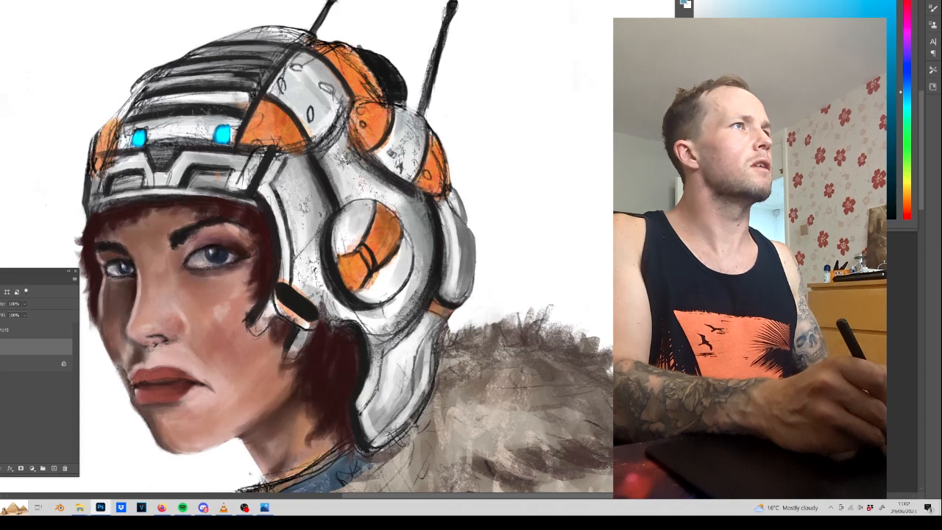
Paint a soft light-blue glow around both brow lights with the Soft Round Pressure Opacity and Flow brush.
right_click(215, 53)
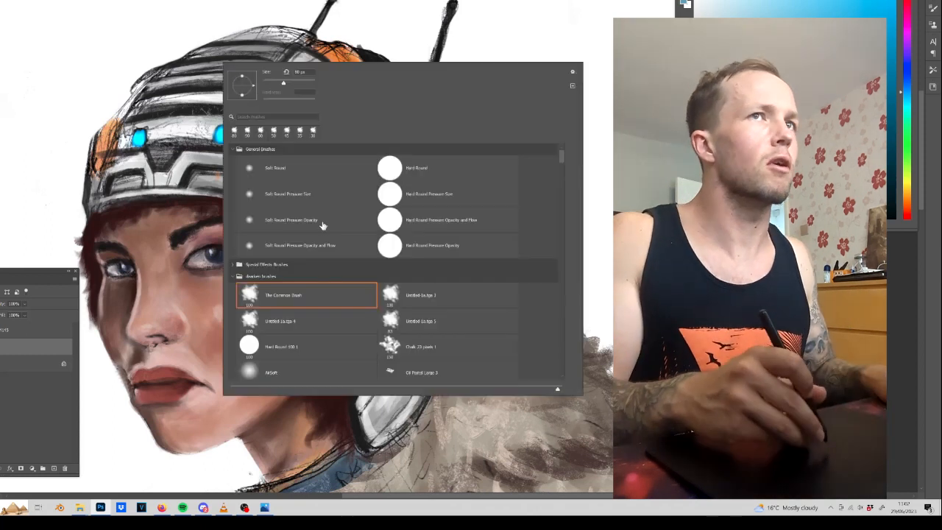
left_click(322, 245)
key("Return")
left_click_drag(145, 135, 136, 142)
left_click(778, 7)
mouse_move(223, 132)
left_mouse_down()
mouse_move(200, 132)
mouse_move(223, 132)
left_mouse_up()
left_click(141, 137)
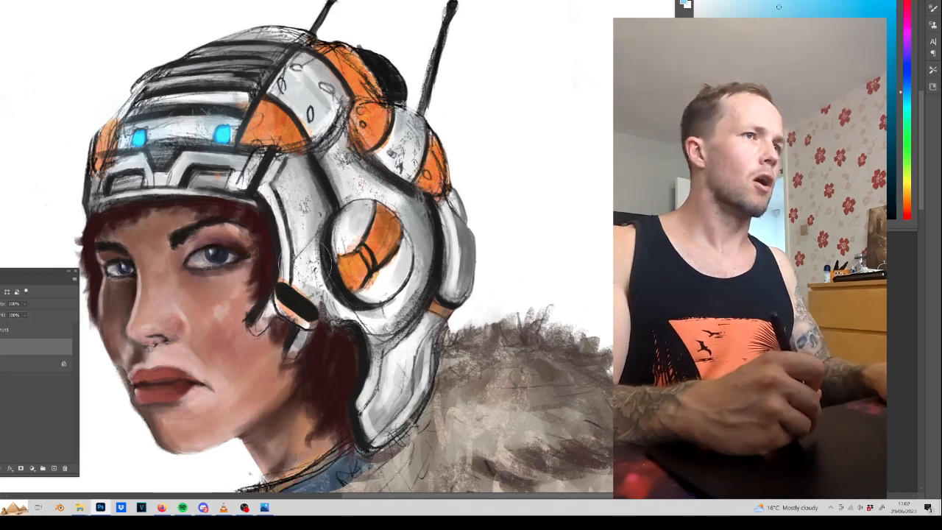
Return to the recently used textured brush and paint edge detail inside the black slot of the cheek clasp.
right_click(340, 274)
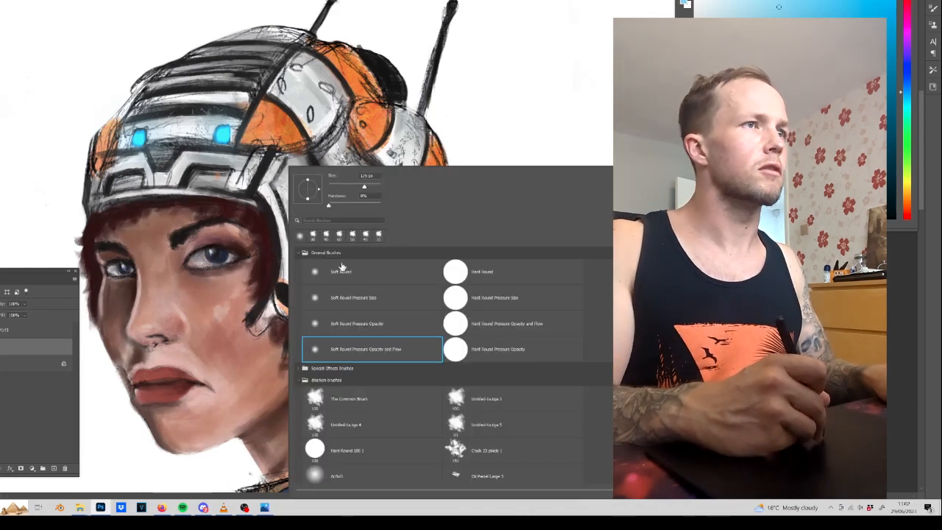
double_click(313, 237)
mouse_move(279, 288)
left_mouse_down()
mouse_move(283, 307)
mouse_move(294, 303)
left_mouse_up()
key("ctrl+z")
key("d")
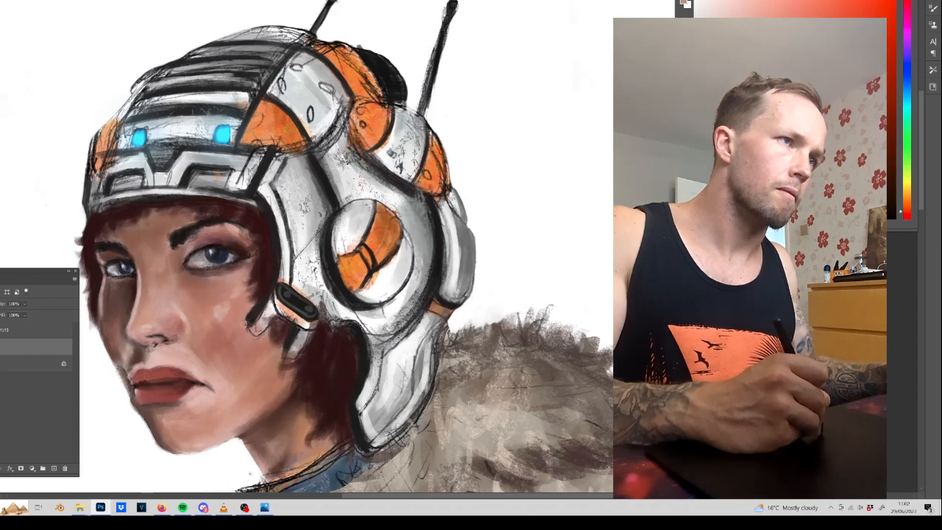
Paint sampled dark and light tones over the sketch lines where the helmet's cheek strap meets the face.
left_click(251, 315, "alt")
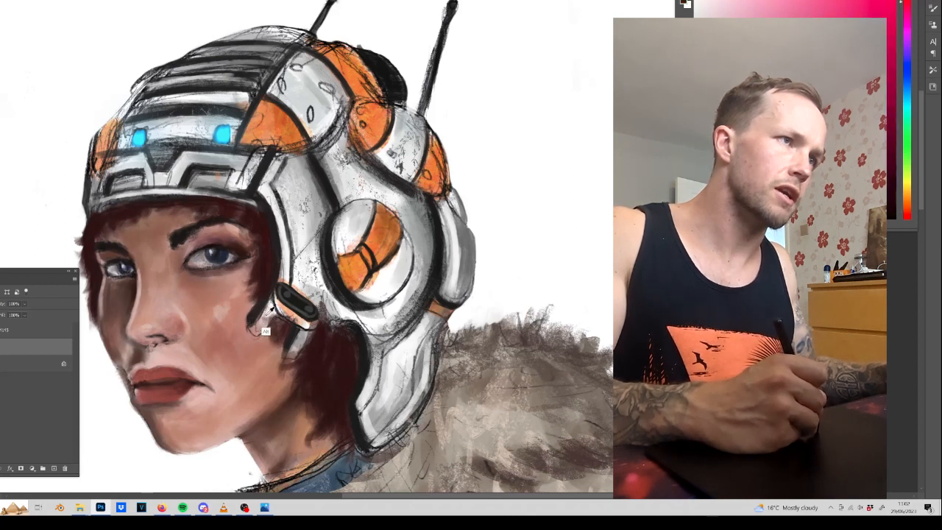
left_click(268, 309, "alt")
left_click(252, 327, "alt")
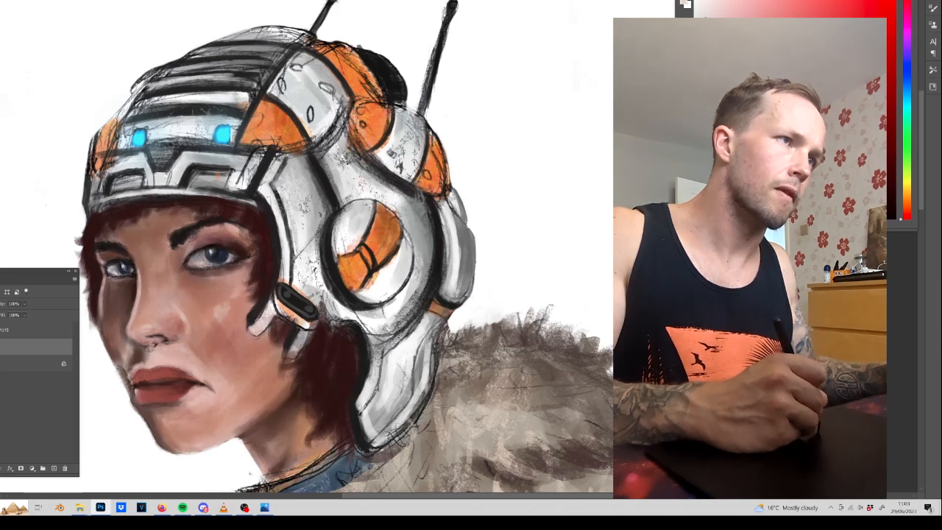
left_click(253, 323, "alt")
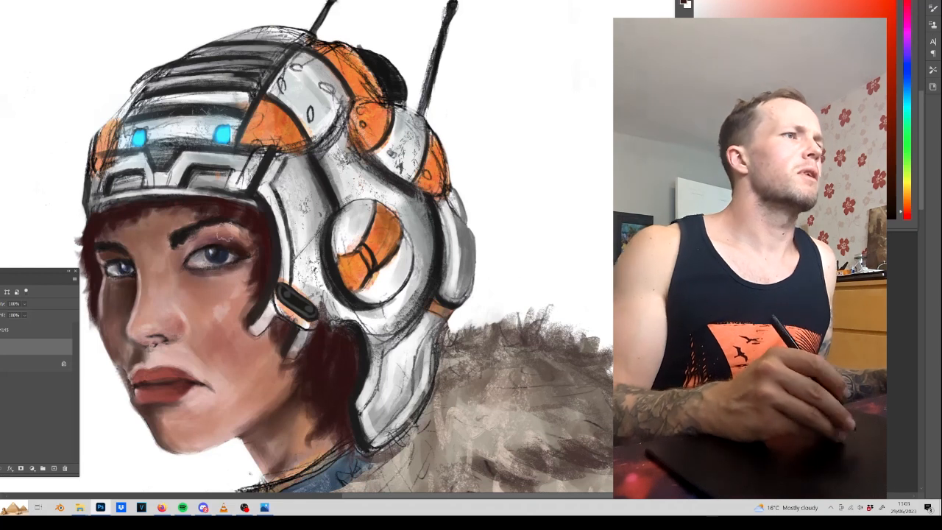
Refine the facial details by darkening the brow and lash area, adding pale lip highlights and touching up the far cheek.
left_click_drag(178, 238, 192, 228)
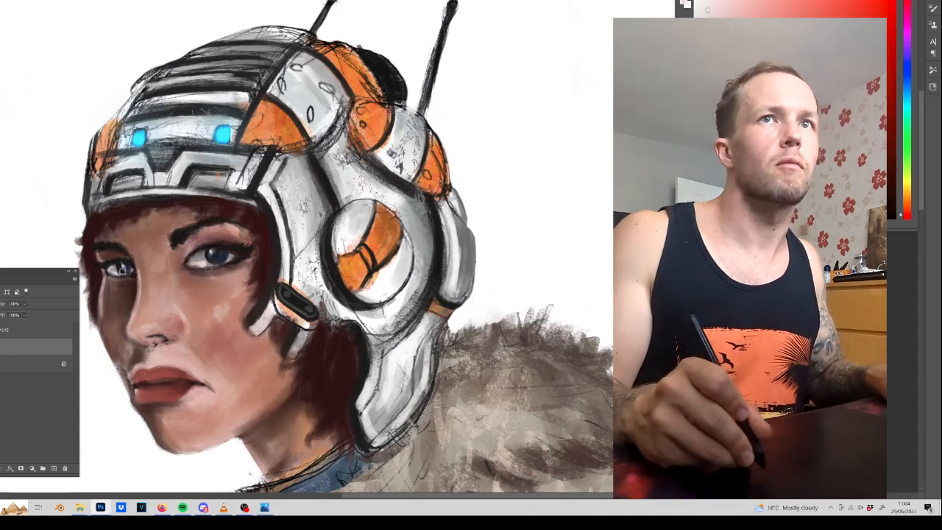
left_click(906, 75)
left_click_drag(707, 9, 707, 3)
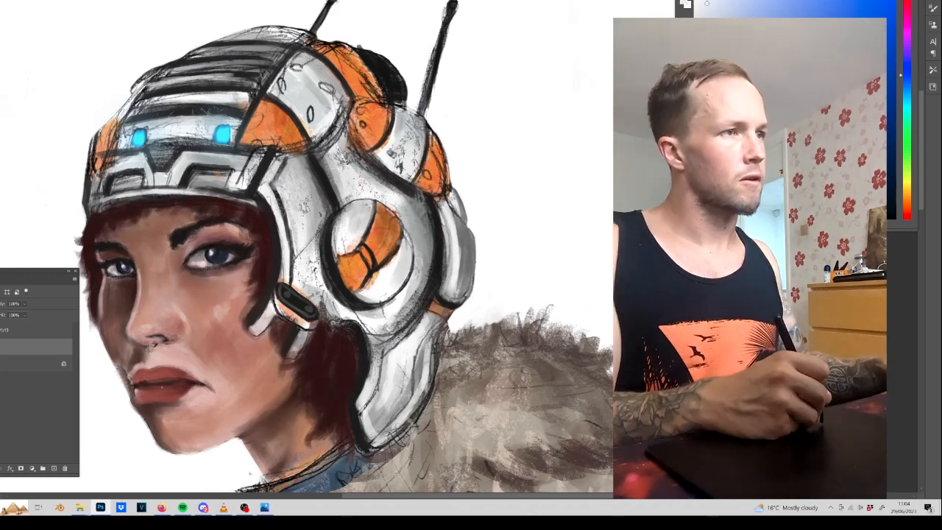
left_click(152, 387, "alt")
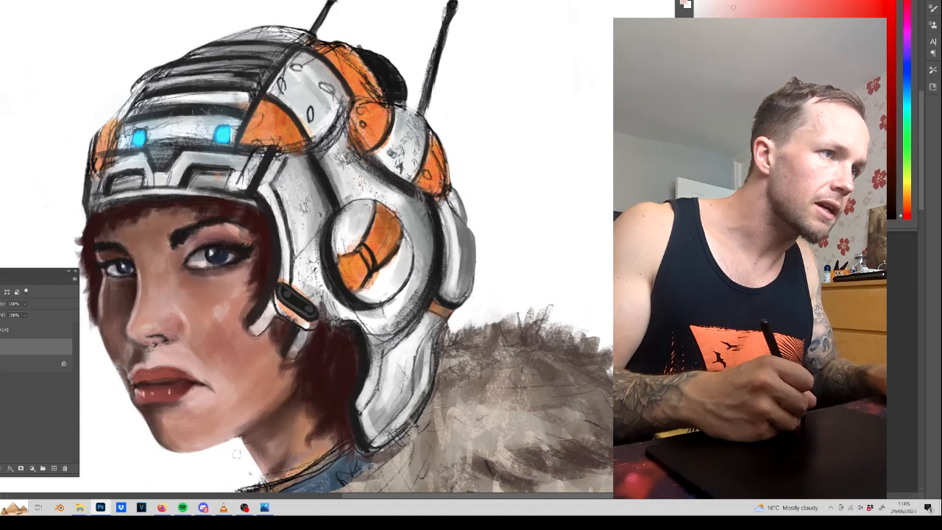
left_click_drag(242, 431, 257, 257)
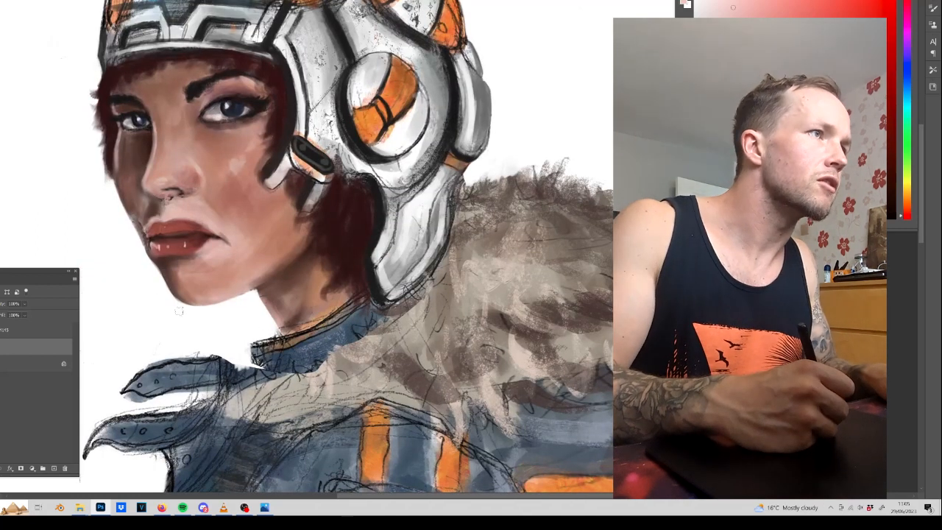
left_click(137, 196, "alt")
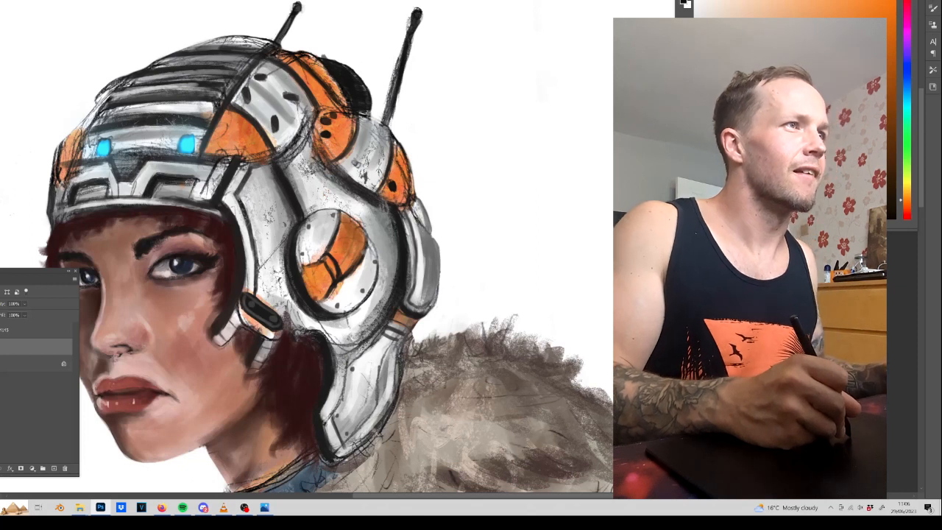
Touch up the edges of the brow plate's vent nearest the ear with sampled tones.
left_click(200, 177, "alt")
mouse_move(191, 174)
left_mouse_down()
mouse_move(155, 176)
mouse_move(200, 189)
left_mouse_up()
left_click(197, 190, "alt")
Flip the canvas horizontally and check the whole figure and the face in mirrored view.
key("ctrl+0")
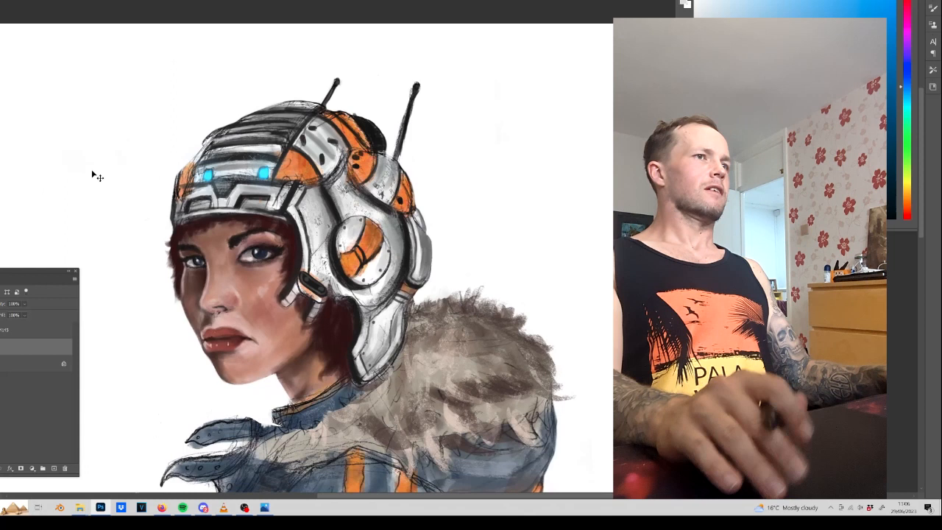
left_click_drag(426, 297, 450, 196)
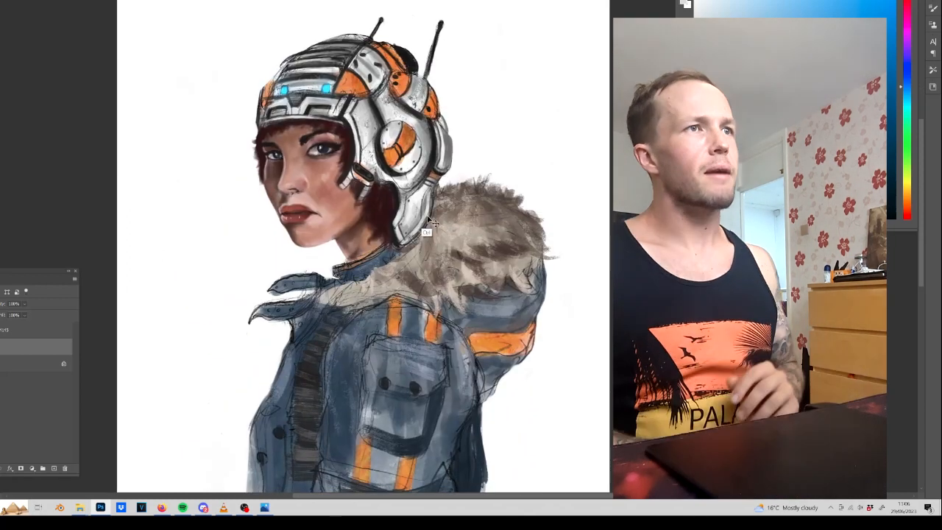
key("ctrl+shift+h")
key("ctrl+plus")
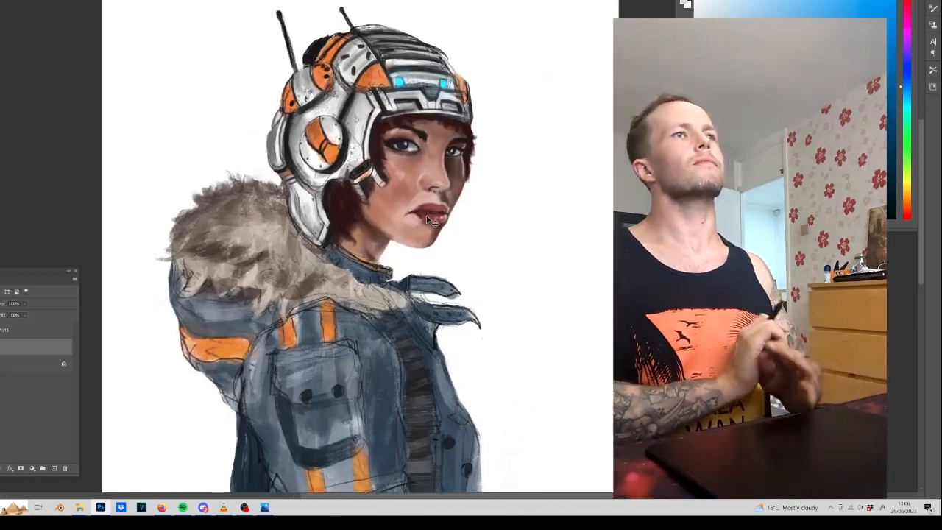
key("ctrl+plus")
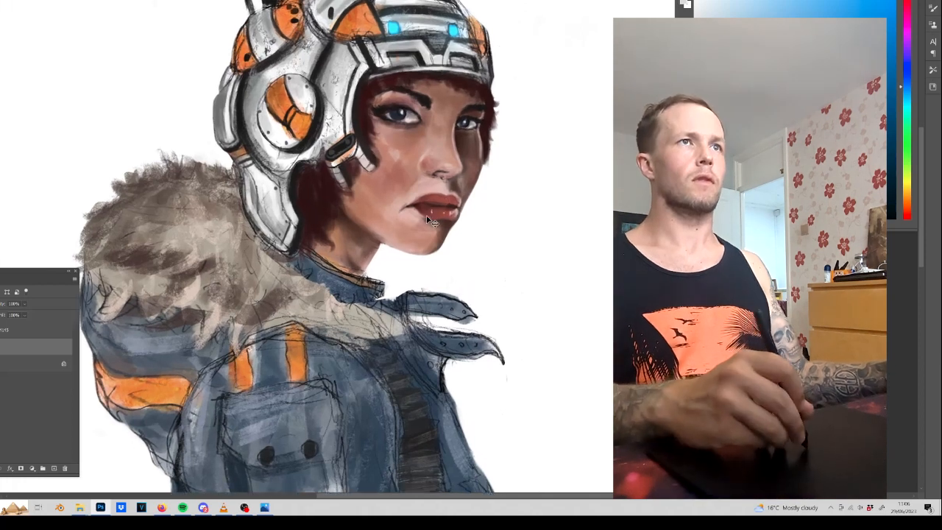
left_click_drag(483, 211, 439, 369)
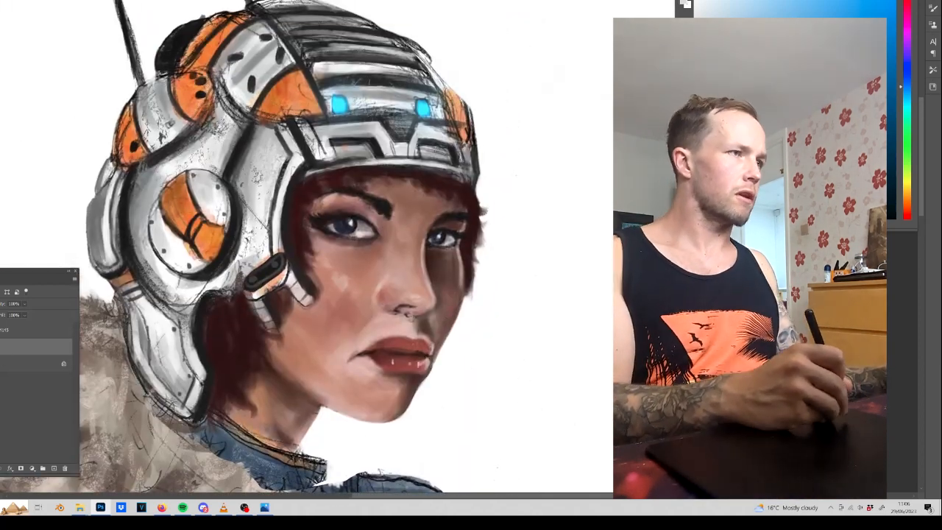
Load the painted layer's pixels as a selection and add a new layer.
right_click(2, 347)
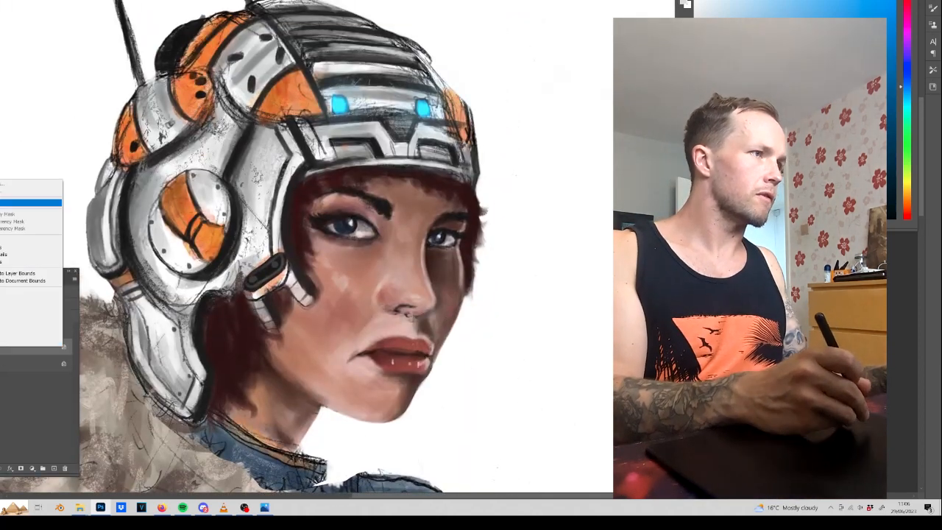
left_click(14, 202)
left_click(54, 468)
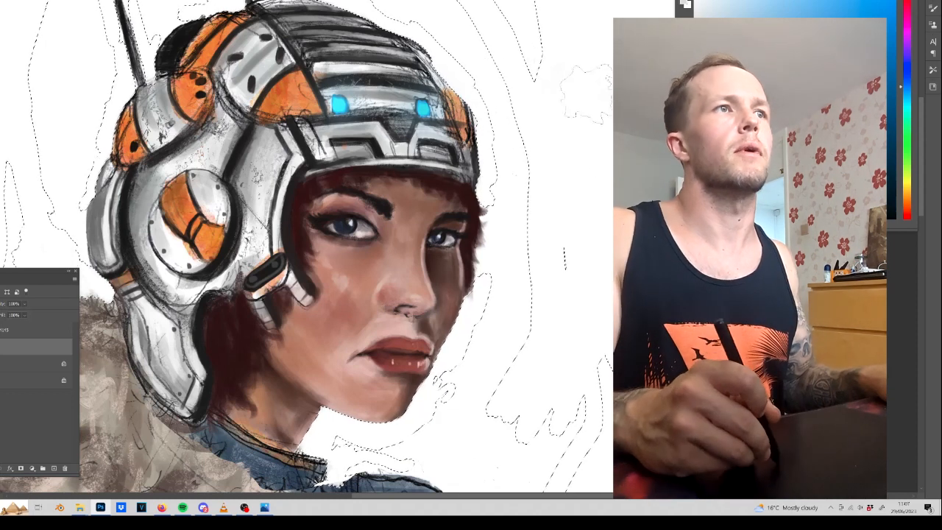
Shade the helmet's front, far side and crown with dark strokes inside the selection, and deselect.
left_click_drag(459, 107, 423, 109)
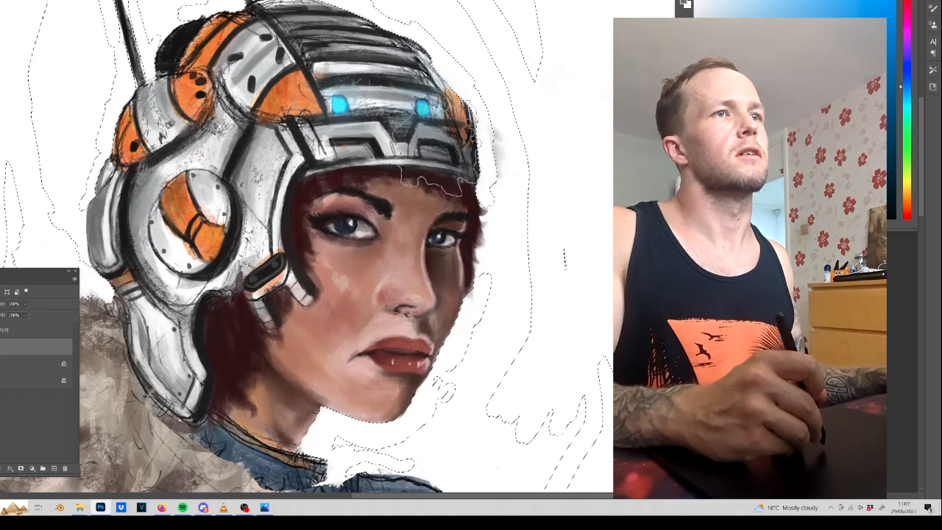
key("ctrl+z")
mouse_move(448, 140)
left_mouse_down()
mouse_move(473, 111)
mouse_move(450, 56)
mouse_move(384, 19)
mouse_move(355, 22)
mouse_move(362, 25)
mouse_move(318, 11)
mouse_move(369, 29)
mouse_move(358, 52)
mouse_move(450, 158)
mouse_move(443, 147)
mouse_move(421, 162)
mouse_move(465, 151)
mouse_move(468, 158)
mouse_move(366, 151)
mouse_move(476, 154)
mouse_move(425, 147)
mouse_move(462, 125)
mouse_move(454, 136)
mouse_move(392, 55)
mouse_move(414, 63)
mouse_move(346, 15)
left_mouse_up()
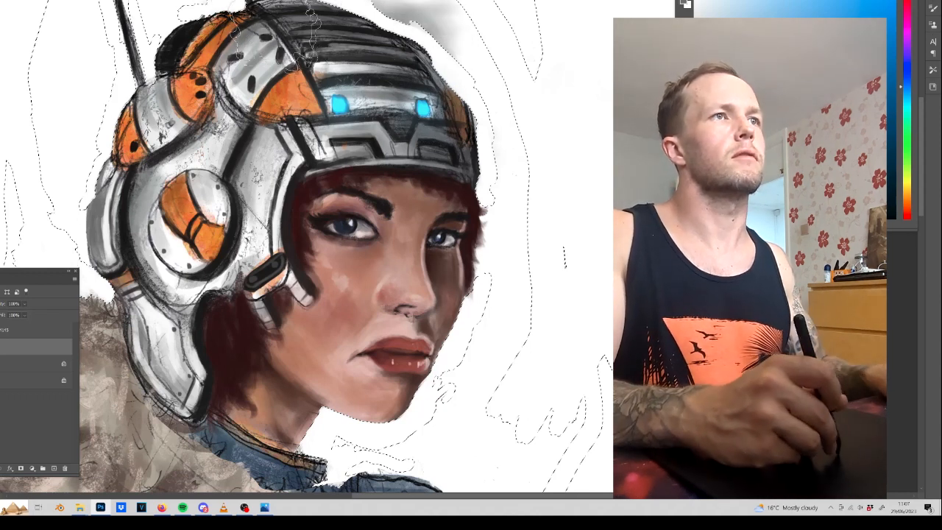
mouse_move(457, 37)
left_mouse_down()
mouse_move(494, 101)
mouse_move(488, 145)
left_mouse_up()
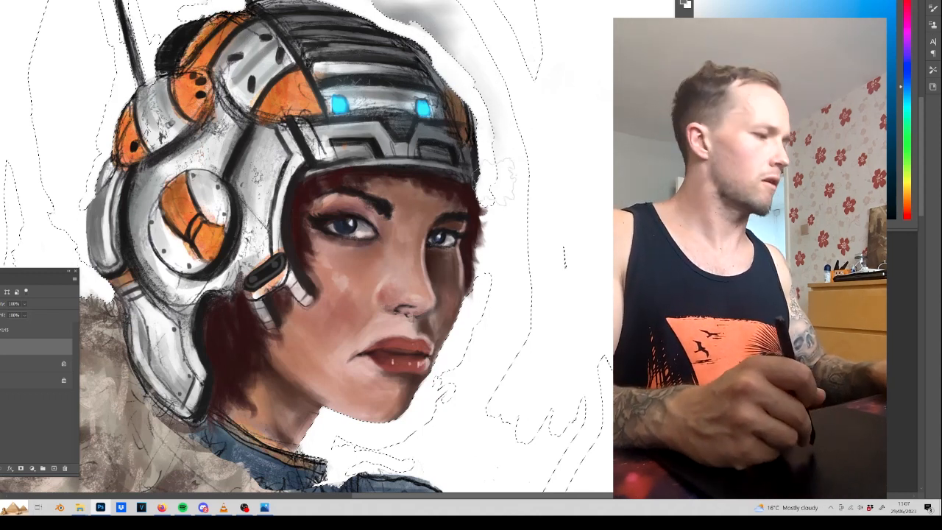
key("ctrl+d")
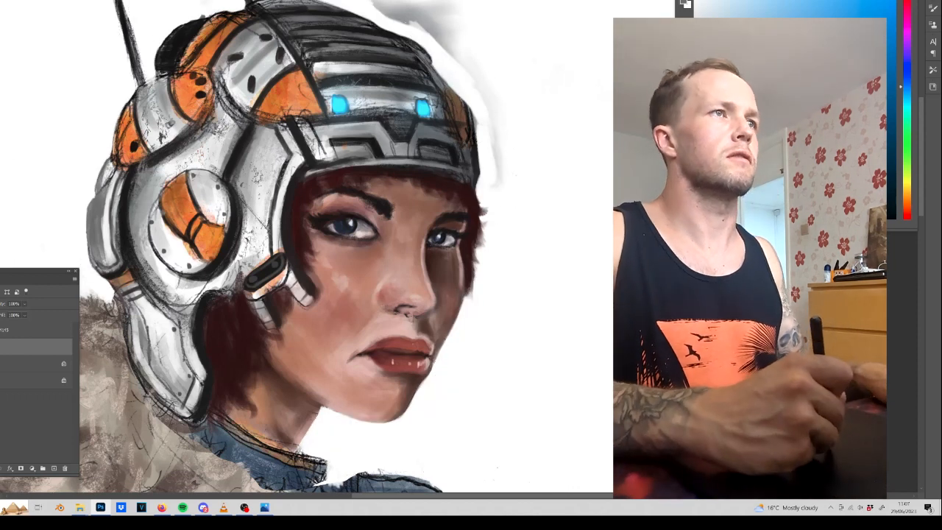
Erase the dark shading that spilled onto the white background around the helmet's crown and far side.
left_click_drag(471, 96, 444, 190)
mouse_move(235, 87)
left_mouse_down()
mouse_move(343, 79)
mouse_move(423, 125)
mouse_move(451, 151)
mouse_move(485, 271)
left_mouse_up()
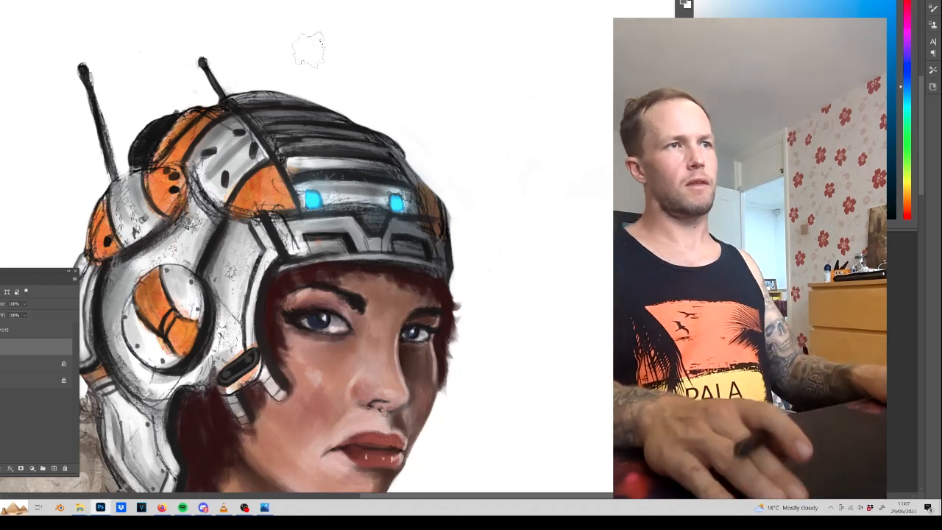
key("ctrl+minus")
key("ctrl+minus")
left_click_drag(287, 281, 328, 136)
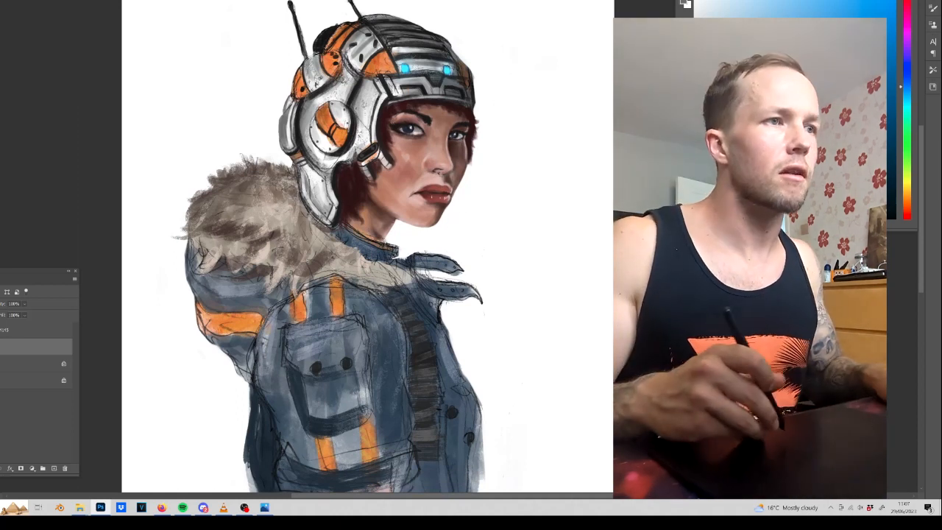
Choose the Sampled Brush 7 8 fur brush from the LhuniFurbrushes_Update brush set.
right_click(292, 213)
left_click(303, 380)
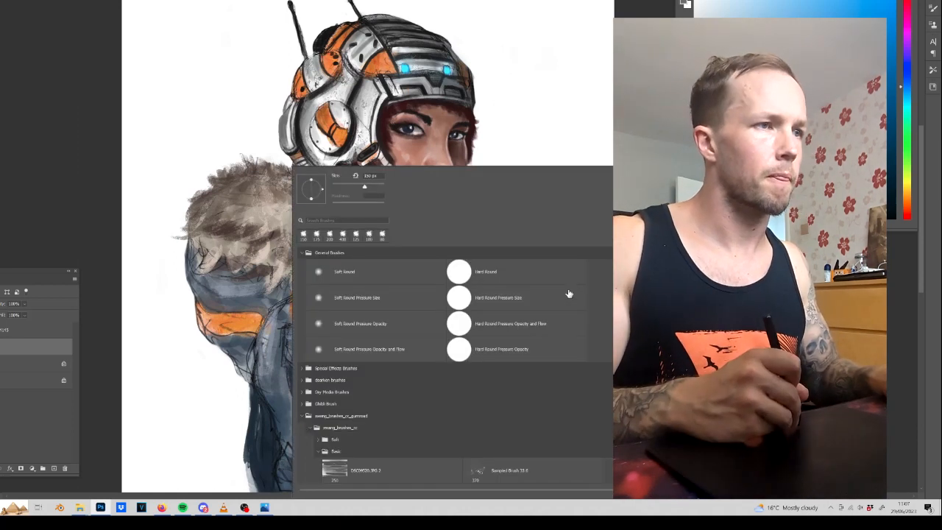
left_click(307, 415)
scroll(453, 361, "down", 3)
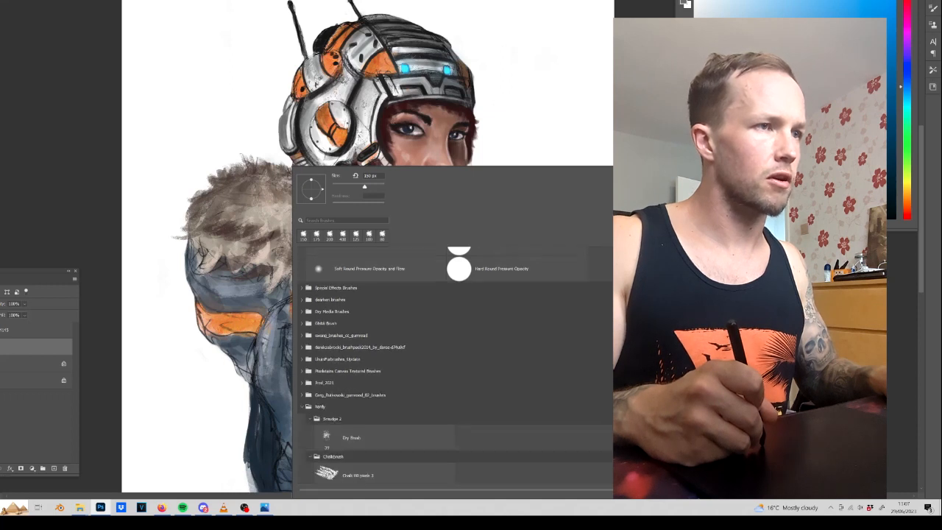
scroll(453, 360, "down", 3)
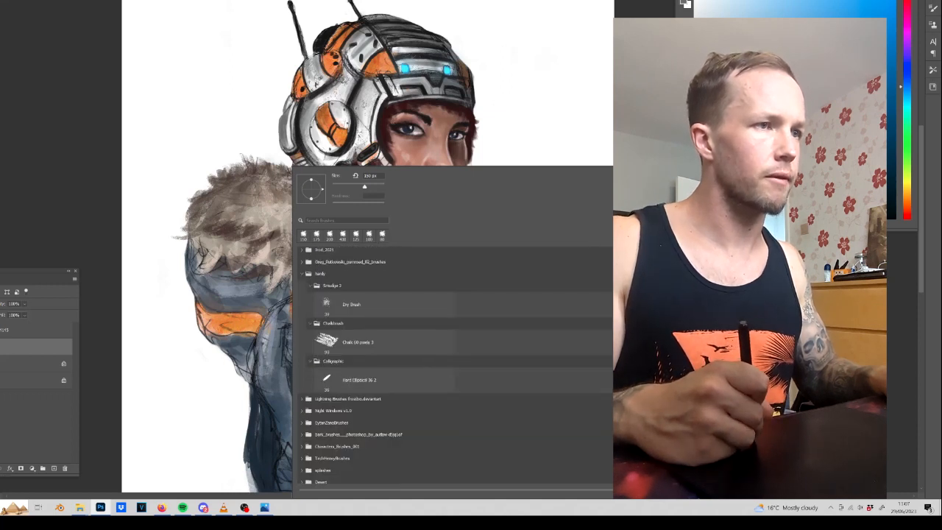
scroll(330, 412, "down", 1)
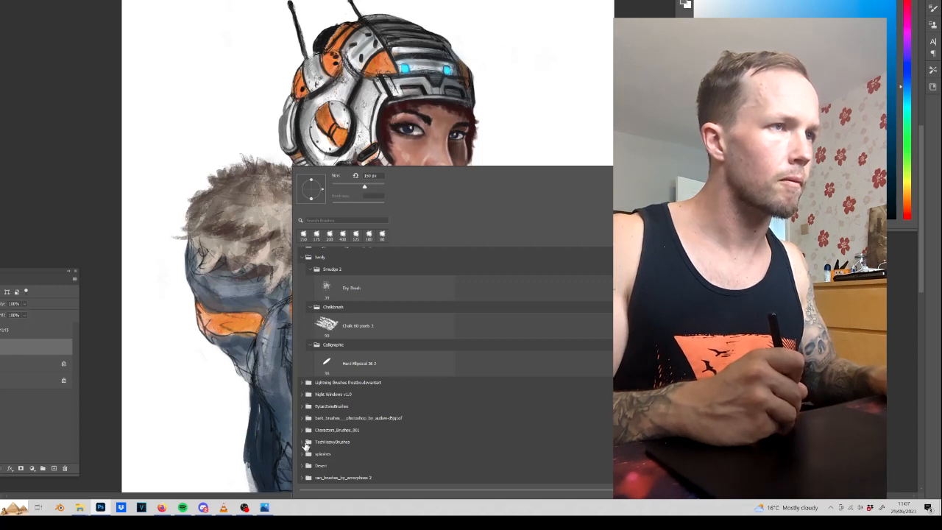
scroll(337, 268, "up", 4)
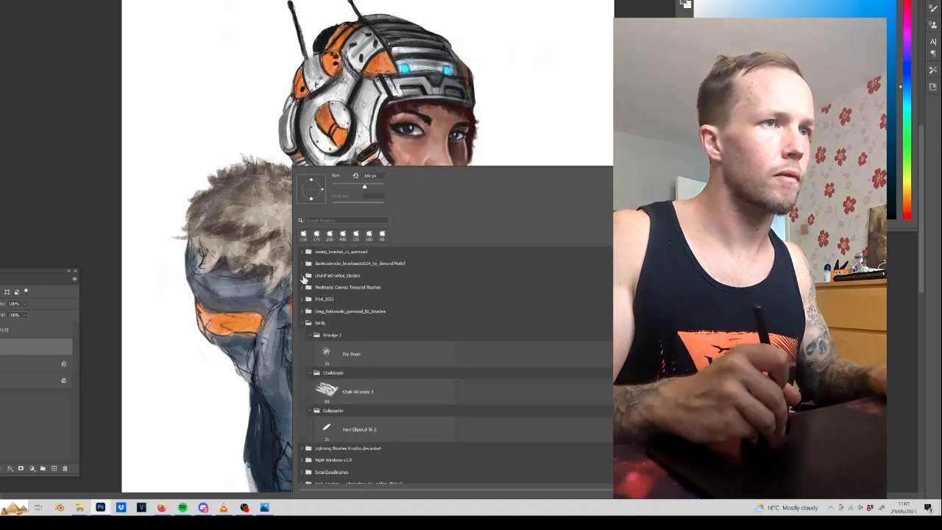
left_click(337, 274)
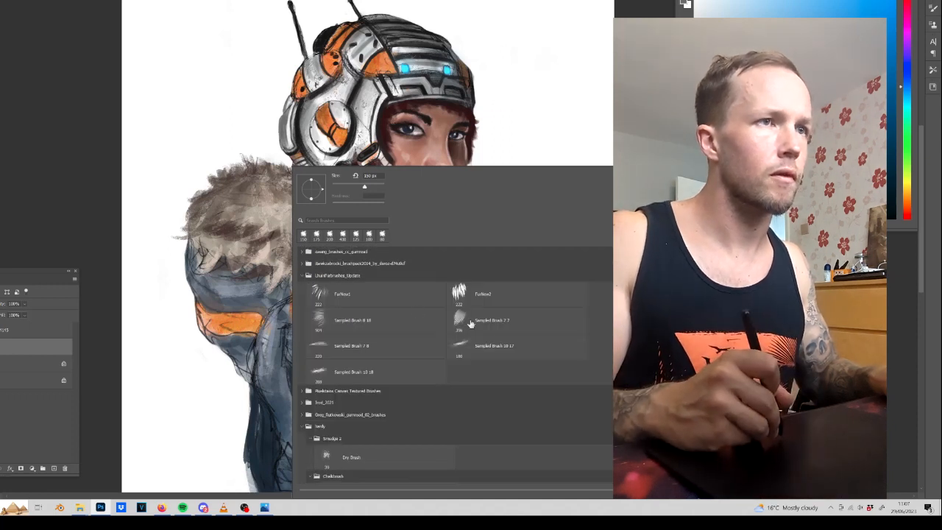
double_click(402, 346)
Try a recently used brush and return to the fur brush.
right_click(263, 118)
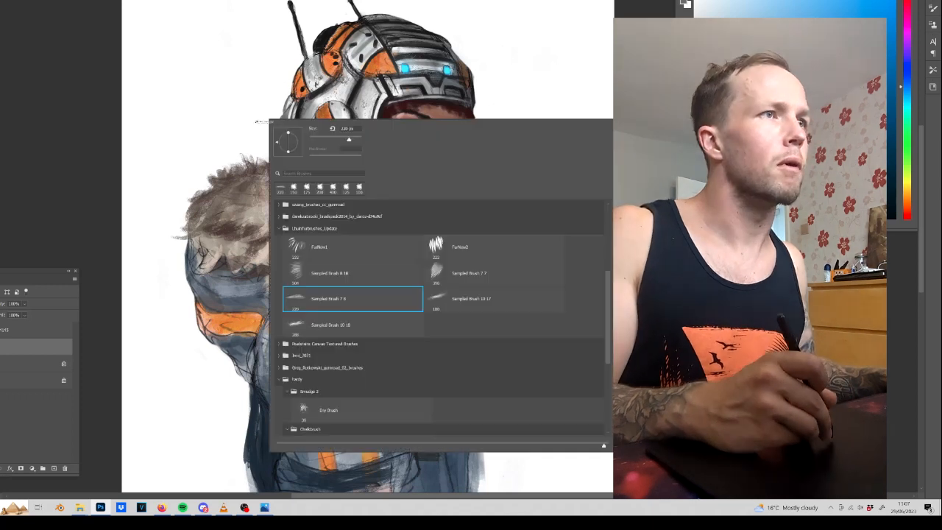
left_click(308, 189)
left_click(228, 147)
right_click(224, 146)
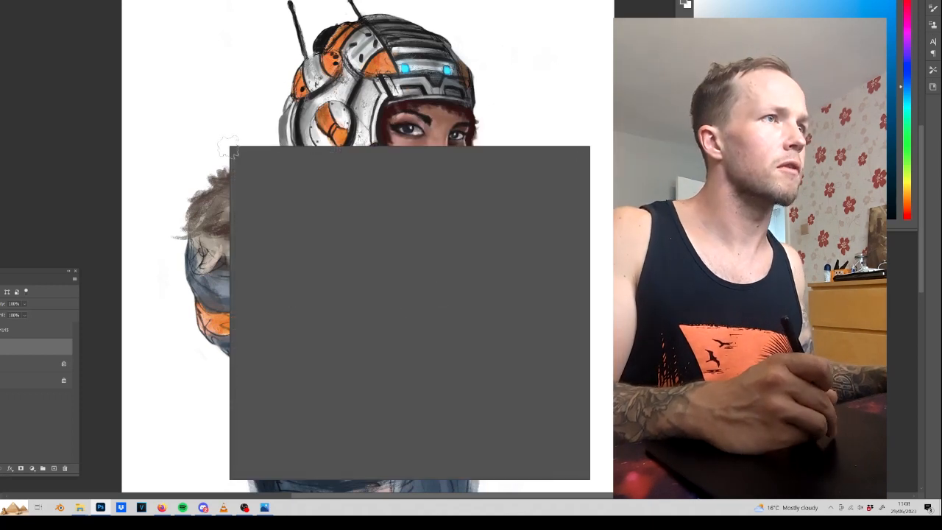
double_click(267, 218)
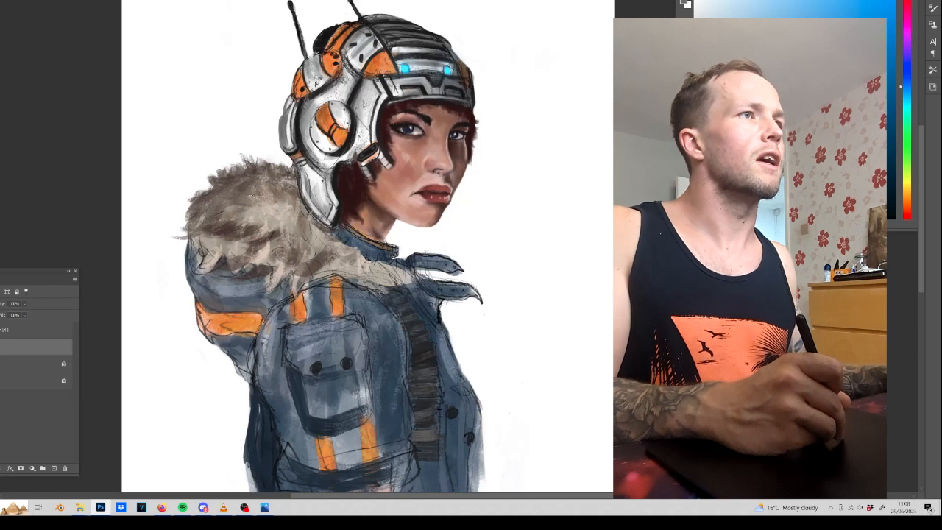
Sample a brown from the fur collar and paint dark fur strokes along its upper and outer edges.
left_click(254, 173, "alt")
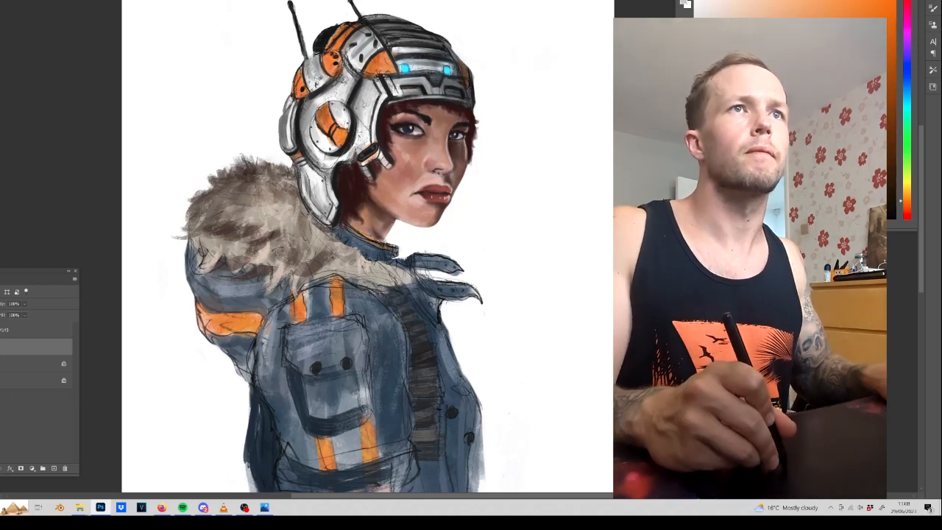
mouse_move(274, 172)
left_mouse_down()
mouse_move(200, 197)
mouse_move(237, 198)
mouse_move(195, 212)
mouse_move(208, 213)
mouse_move(213, 235)
mouse_move(200, 254)
mouse_move(203, 233)
mouse_move(222, 255)
mouse_move(243, 252)
mouse_move(219, 240)
mouse_move(249, 208)
mouse_move(206, 209)
left_mouse_up()
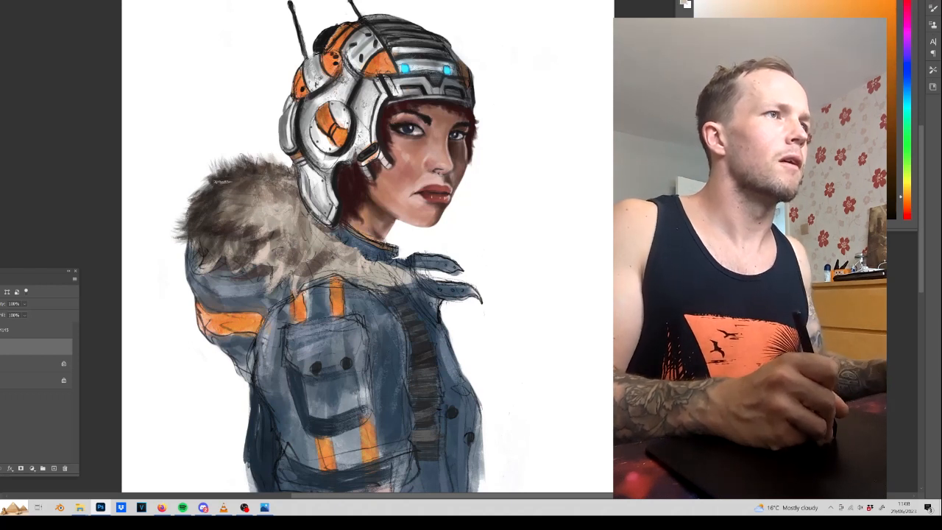
left_click_drag(233, 192, 212, 197)
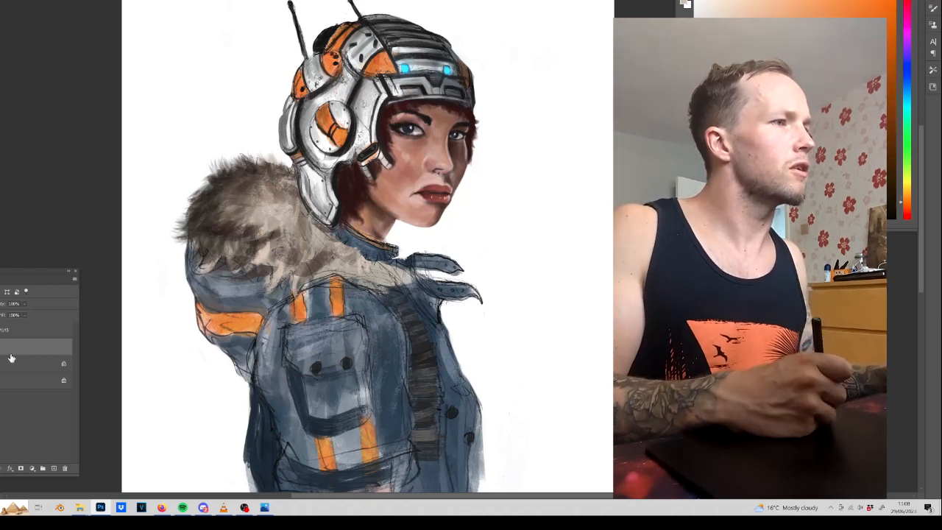
Add a new layer and paint light beige fur tufts across the middle and lower part of the collar.
mouse_move(236, 184)
left_mouse_down()
mouse_move(219, 195)
mouse_move(231, 183)
mouse_move(281, 184)
left_mouse_up()
left_click(235, 234, "alt")
mouse_move(265, 227)
left_mouse_down()
mouse_move(248, 248)
mouse_move(210, 216)
left_mouse_up()
left_click(248, 223, "alt")
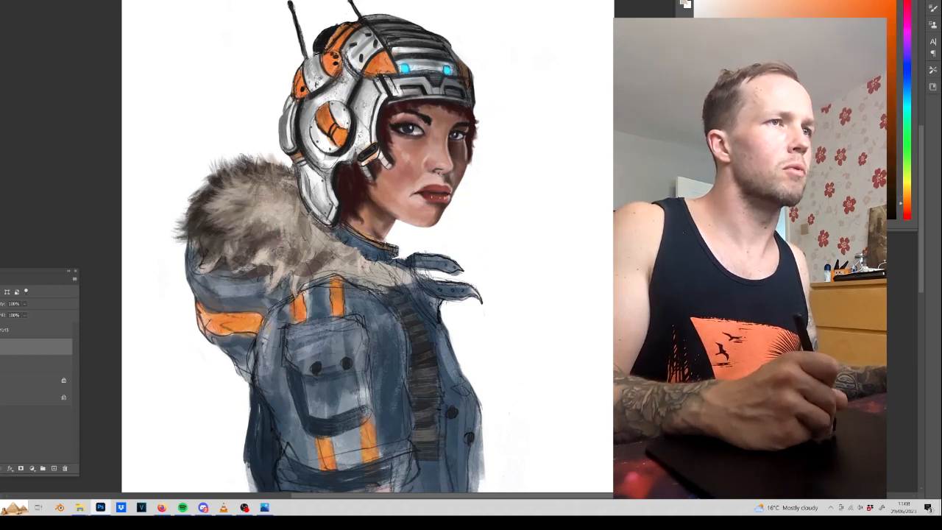
left_click_drag(267, 262, 215, 247)
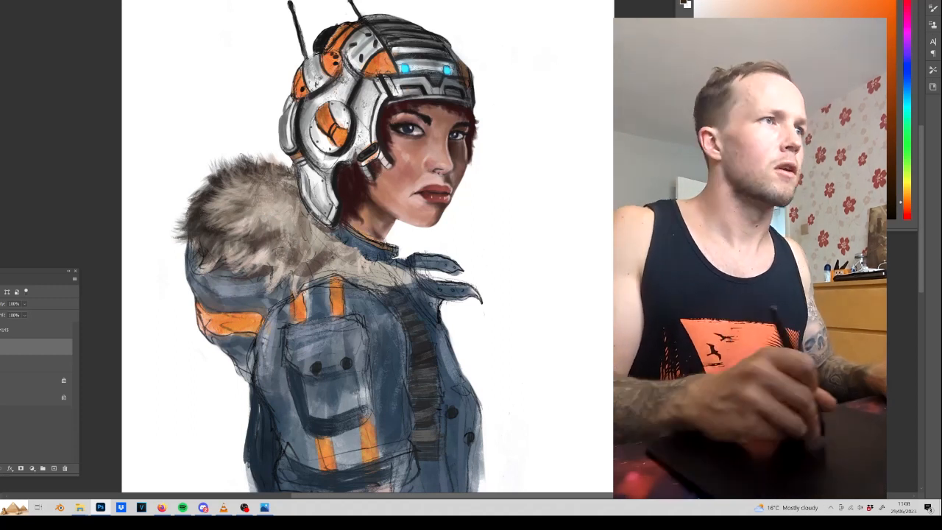
Darken the collar's outer and upper edges and the gaps between the tufts with fine dark fur strokes.
mouse_move(206, 198)
left_mouse_down()
mouse_move(197, 187)
mouse_move(178, 208)
left_mouse_up()
mouse_move(225, 184)
left_mouse_down()
mouse_move(214, 171)
mouse_move(262, 160)
left_mouse_up()
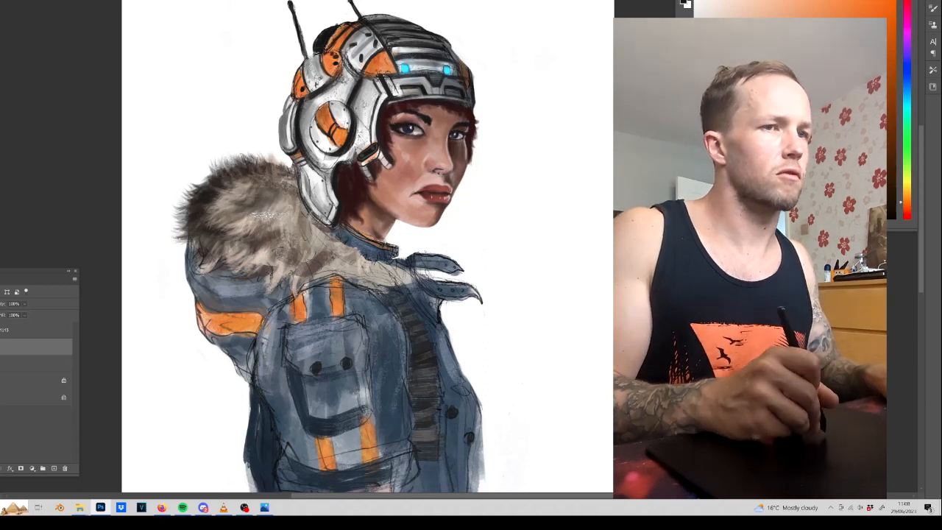
left_click_drag(269, 215, 254, 236)
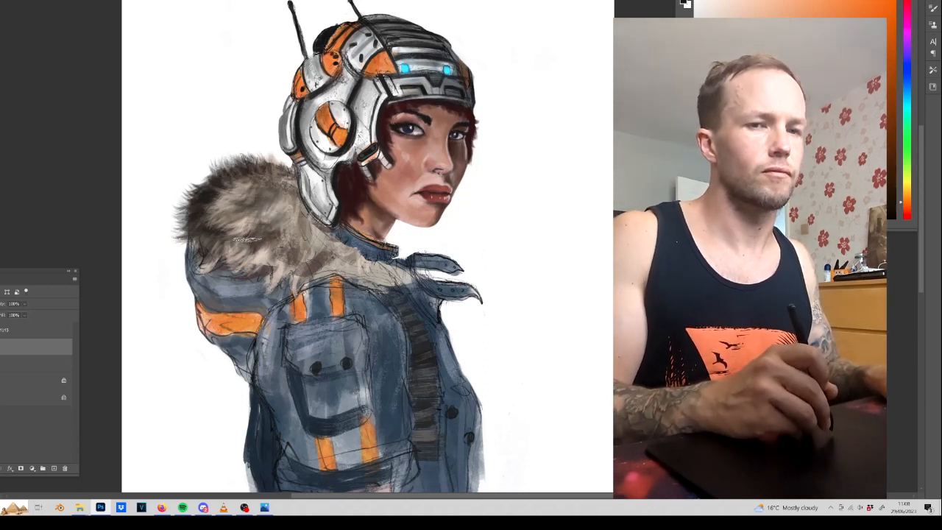
mouse_move(282, 231)
left_mouse_down()
mouse_move(243, 215)
mouse_move(282, 217)
left_mouse_up()
left_click_drag(277, 184, 276, 167)
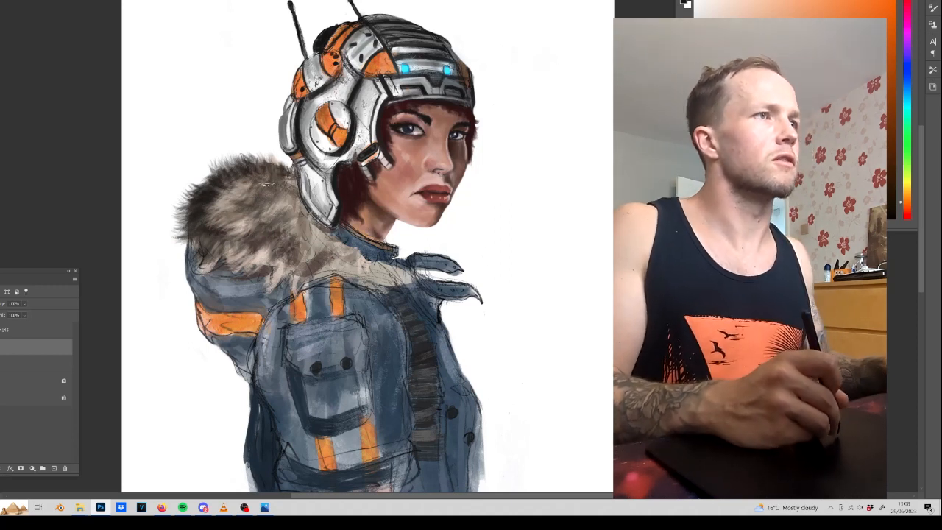
Brighten the central and outer tufts of the fur collar with sampled light beige strokes.
left_click(239, 227, "alt")
left_click(256, 256, "alt")
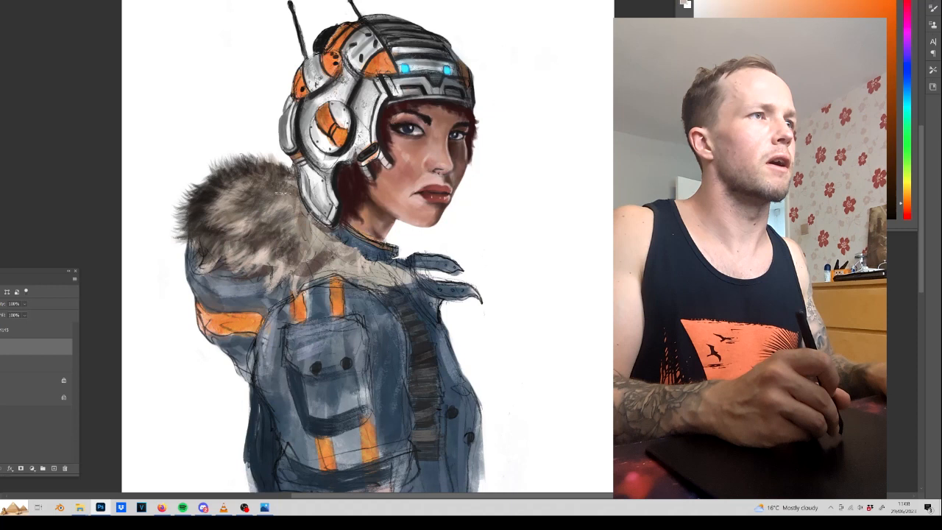
mouse_move(227, 189)
left_mouse_down()
mouse_move(203, 205)
mouse_move(208, 235)
left_mouse_up()
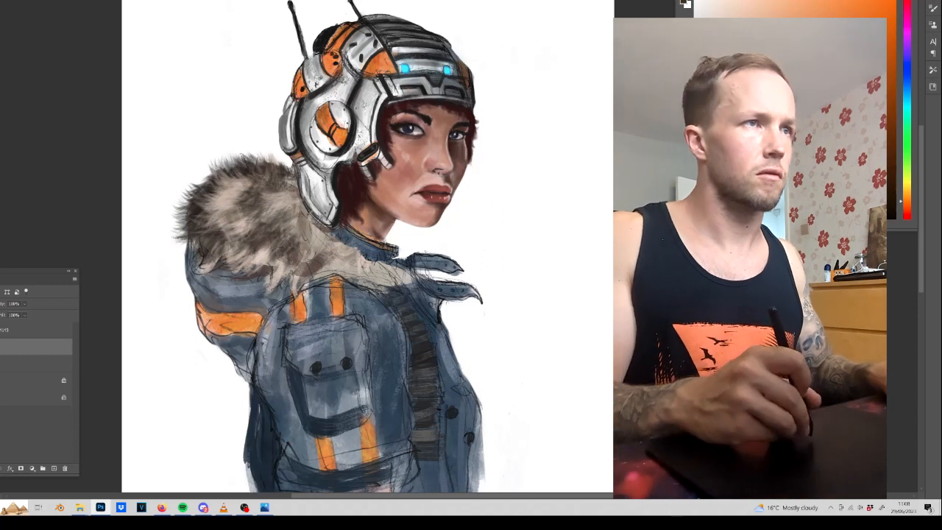
Cover the collar's lower front down to the chest with dark fur strokes and warm up the lower tufts.
mouse_move(360, 260)
left_mouse_down()
mouse_move(296, 197)
mouse_move(291, 210)
mouse_move(312, 237)
mouse_move(354, 263)
mouse_move(401, 272)
left_mouse_up()
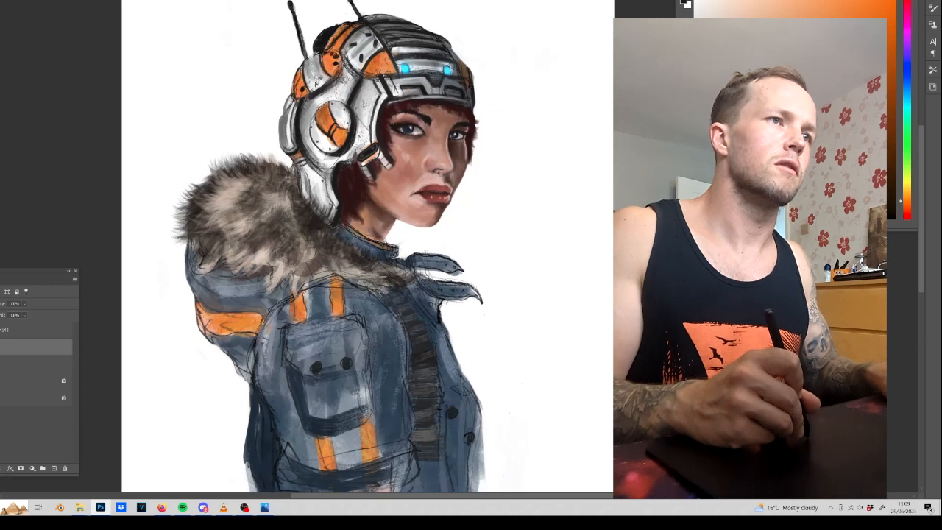
mouse_move(373, 269)
left_mouse_down()
mouse_move(362, 294)
mouse_move(280, 268)
mouse_move(266, 249)
mouse_move(282, 285)
mouse_move(276, 257)
mouse_move(259, 272)
mouse_move(253, 254)
mouse_move(232, 265)
mouse_move(210, 213)
left_mouse_up()
left_click_drag(273, 231, 241, 243)
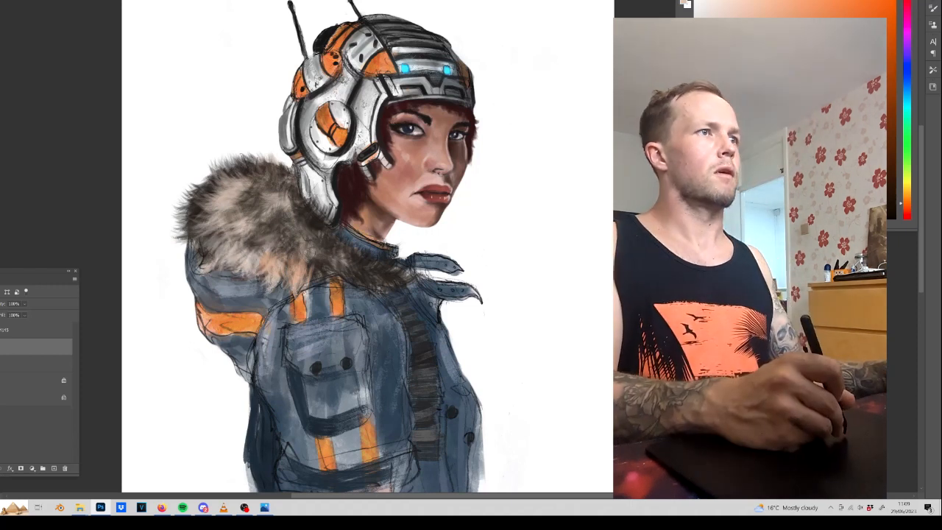
Paint longer dark fur tufts sticking out past the collar's upper and outer silhouette.
left_click(213, 194, "alt")
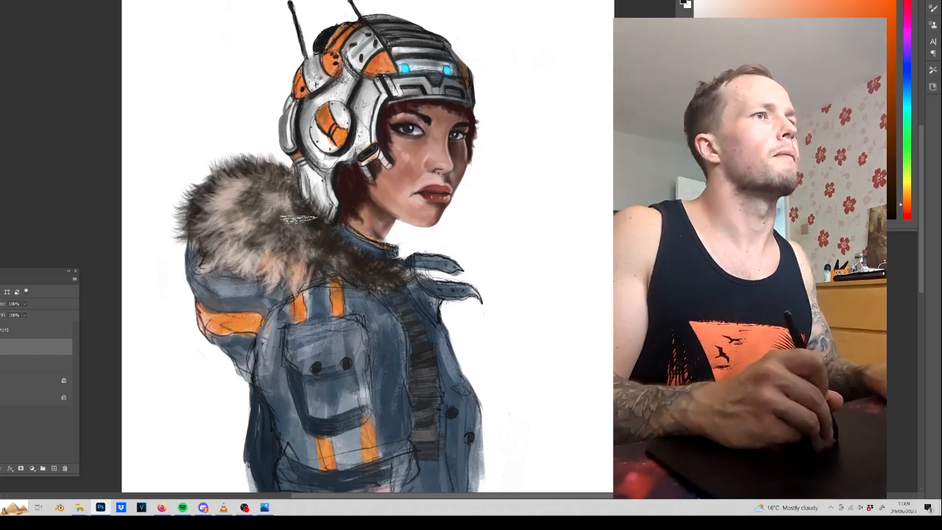
left_click_drag(276, 201, 246, 149)
mouse_move(266, 176)
left_mouse_down()
mouse_move(253, 144)
mouse_move(264, 149)
left_mouse_up()
left_click_drag(289, 179, 273, 156)
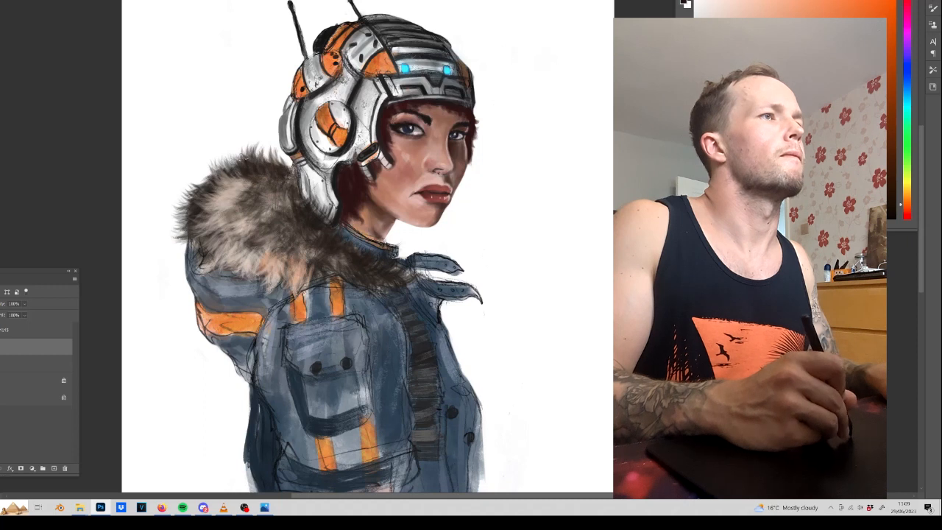
left_click_drag(230, 186, 200, 165)
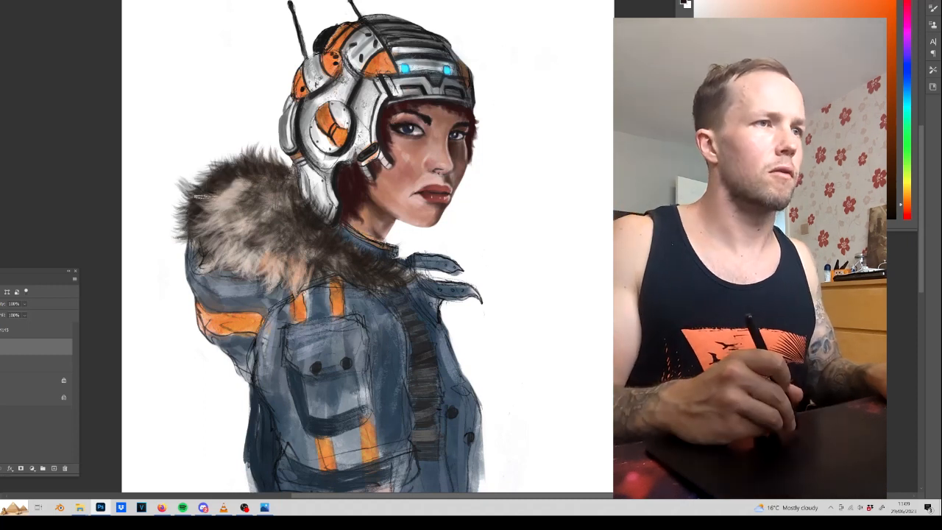
right_click(209, 167)
double_click(396, 346)
left_click_drag(207, 222, 177, 245)
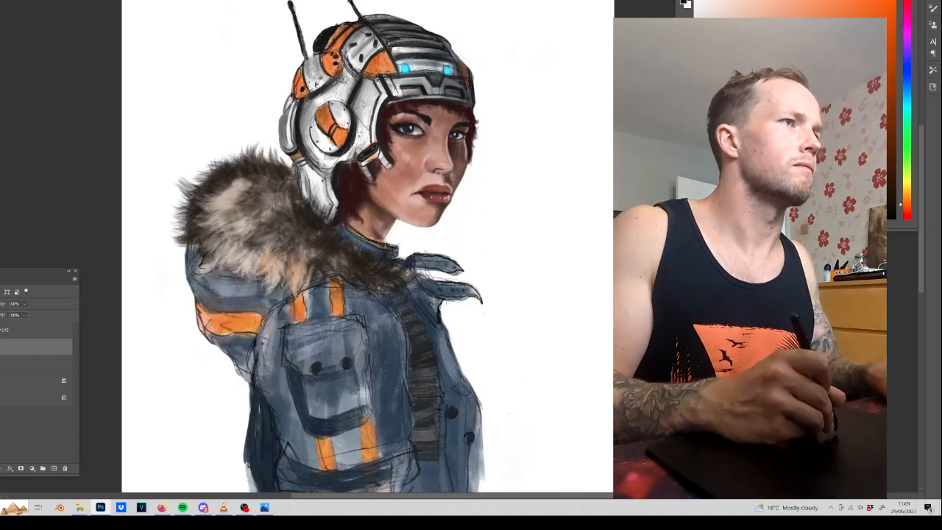
Tint the light areas of the fur collar with warm orange-brown fur strokes.
left_click_drag(243, 246, 229, 269)
left_click_drag(274, 245, 248, 285)
mouse_move(272, 199)
left_mouse_down()
mouse_move(220, 232)
mouse_move(216, 220)
left_mouse_up()
left_click_drag(267, 220, 226, 235)
mouse_move(301, 210)
left_mouse_down()
mouse_move(263, 222)
mouse_move(206, 189)
left_mouse_up()
mouse_move(219, 220)
left_mouse_down()
mouse_move(202, 239)
mouse_move(195, 215)
left_mouse_up()
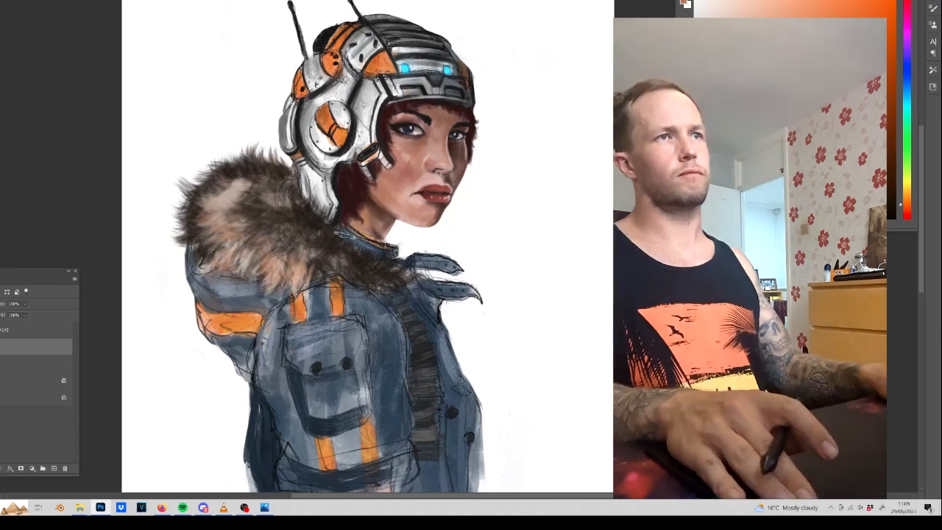
Check the whole painting at a smaller zoom, and switch to the OBS window.
key("ctrl+minus")
key("ctrl+minus")
key("ctrl+plus")
key("ctrl+plus")
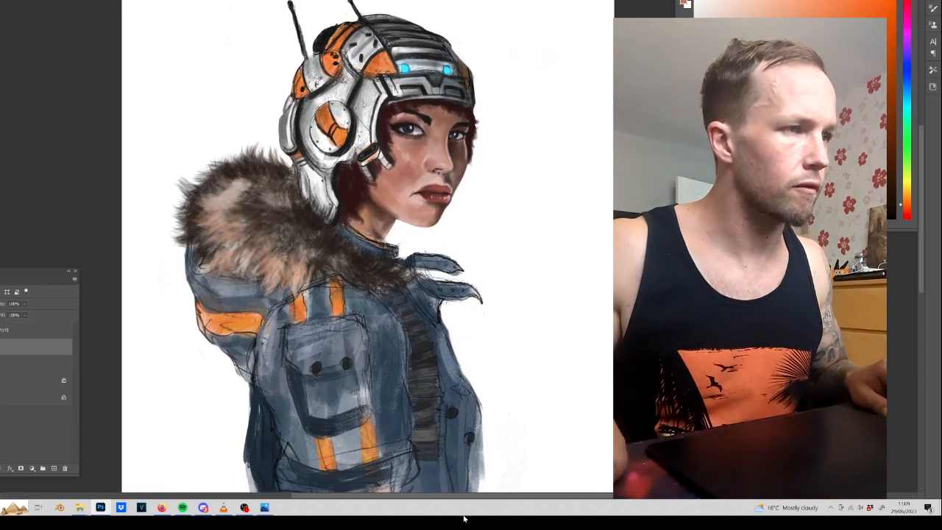
left_click(244, 507)
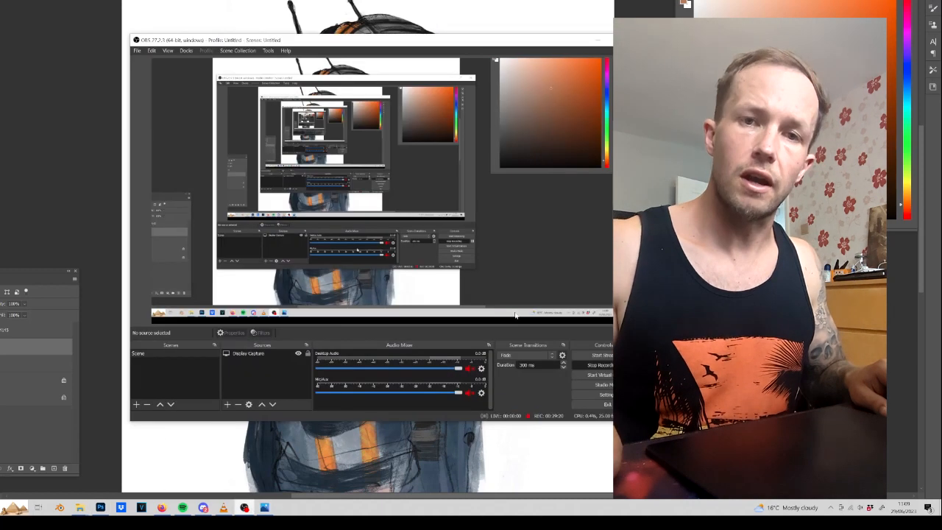